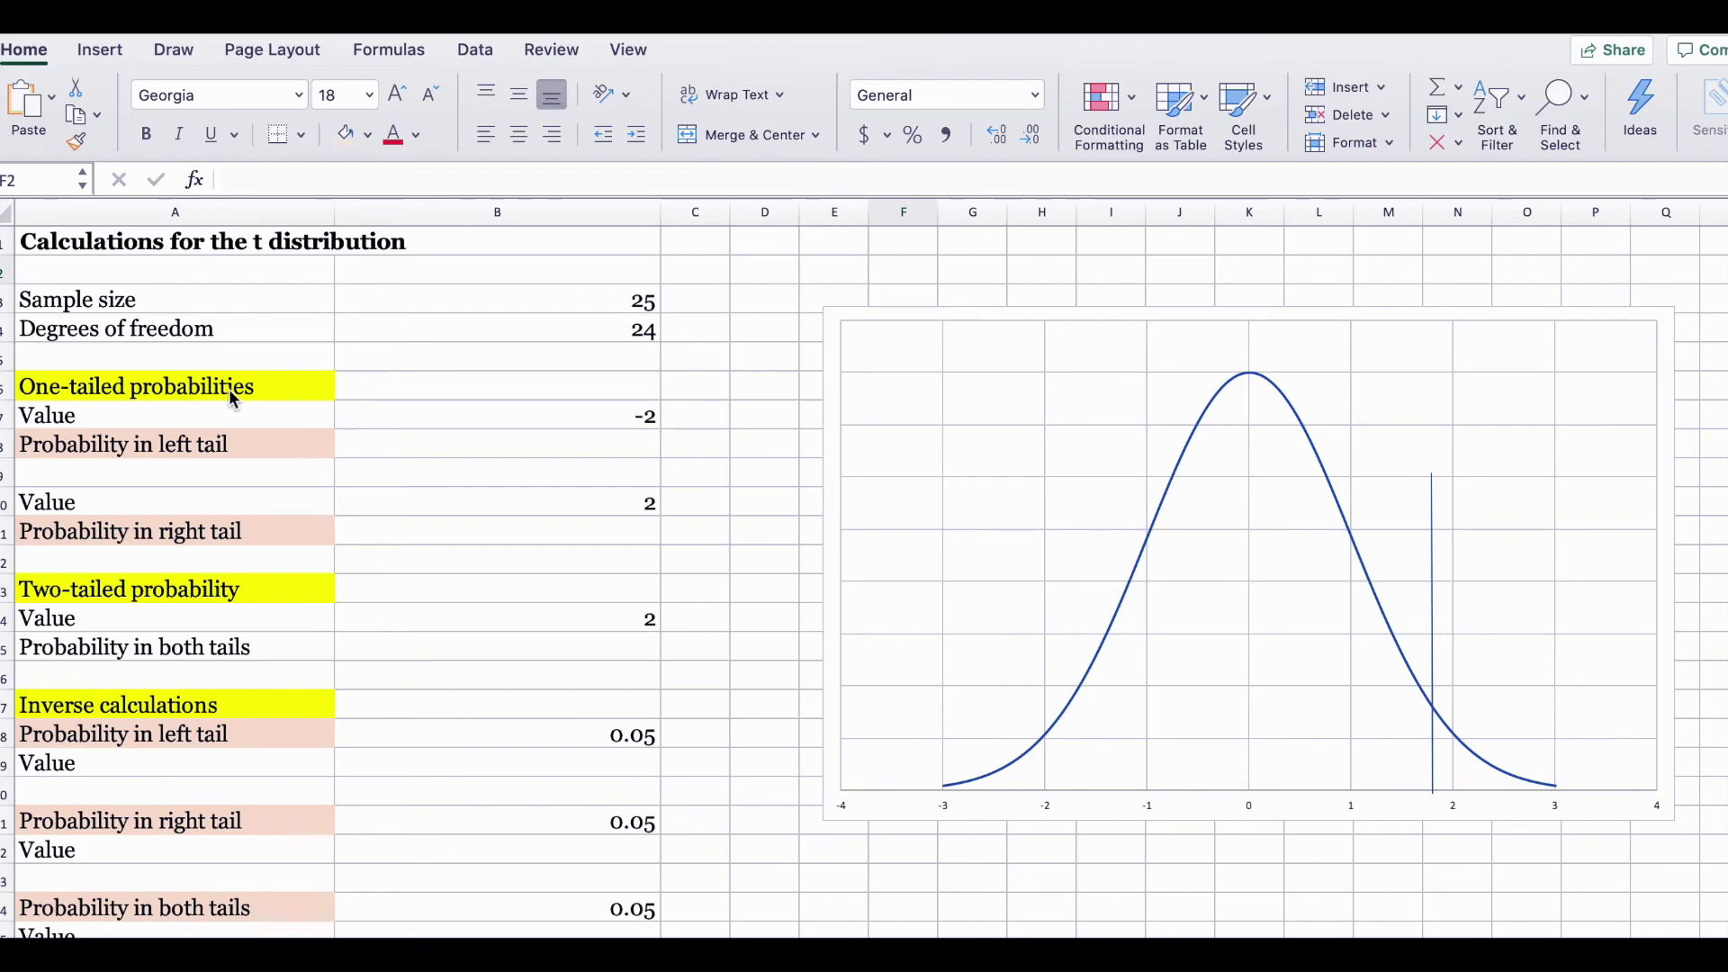
# Move the vertical marker line on the t distribution chart to -2 on the horizontal axis
pyautogui.press('super+Tab')
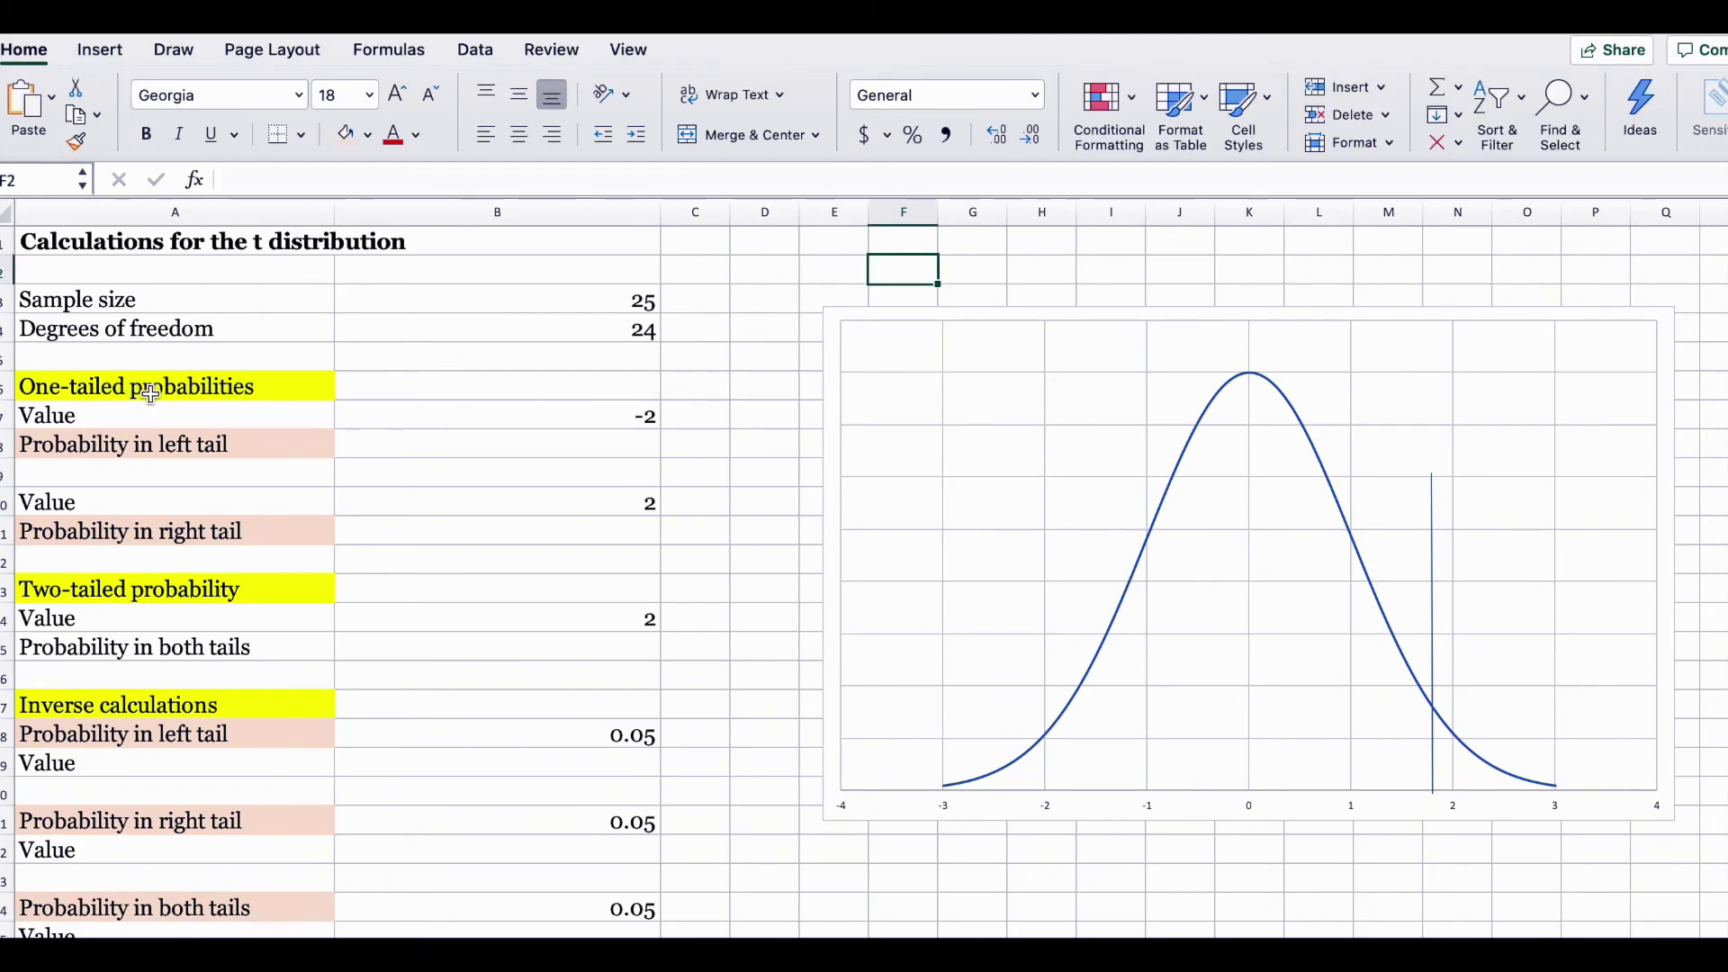
pyautogui.click(531, 418)
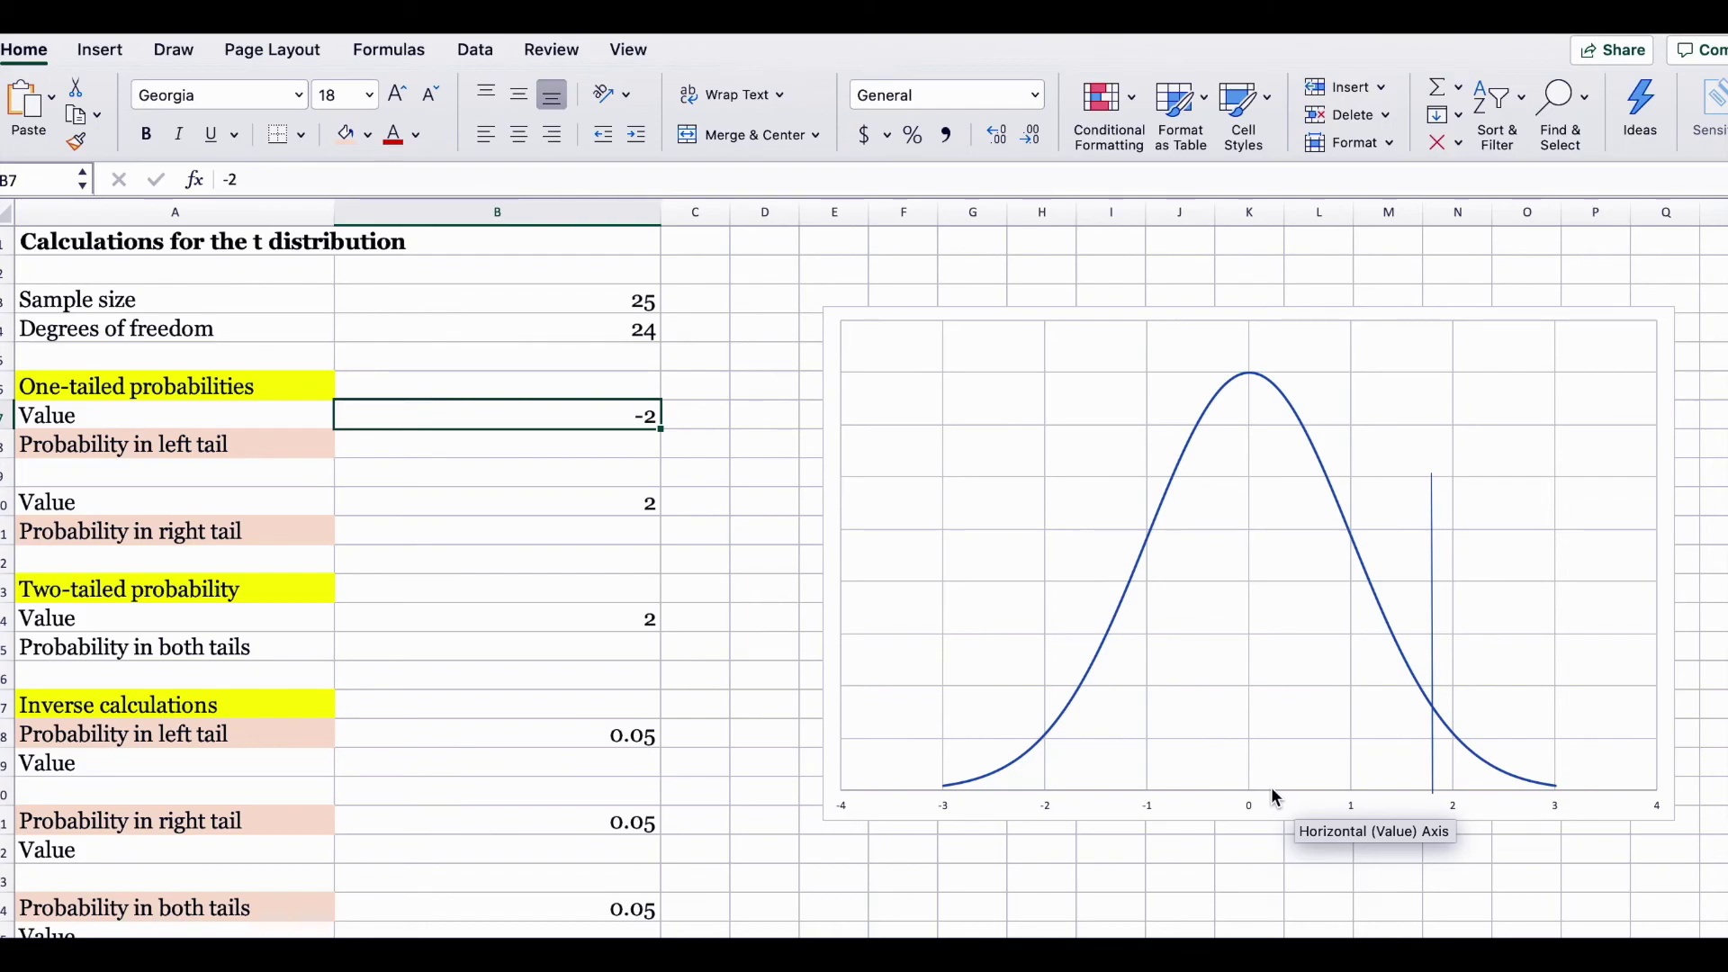
pyautogui.click(1432, 601)
pyautogui.moveTo(1432, 601); pyautogui.dragTo(1045, 606)
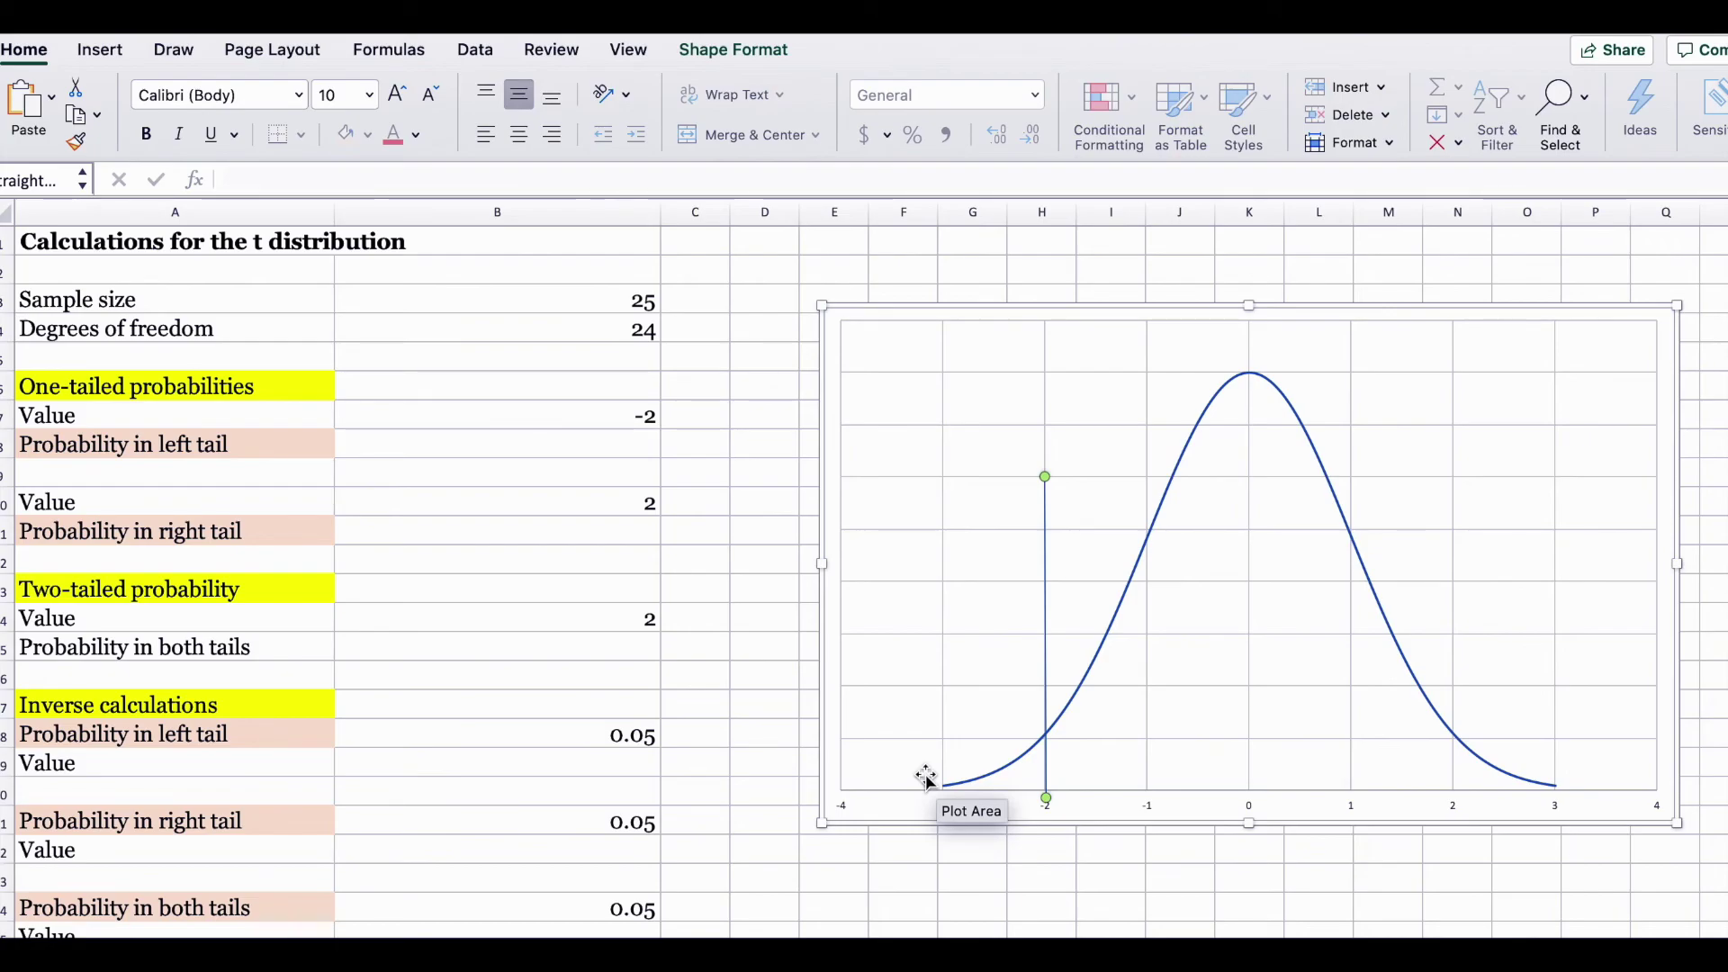
# Calculate the left-tail probability in B8 with =T.DIST(B7,B4,TRUE)
pyautogui.click(653, 441)
pyautogui.write('=')
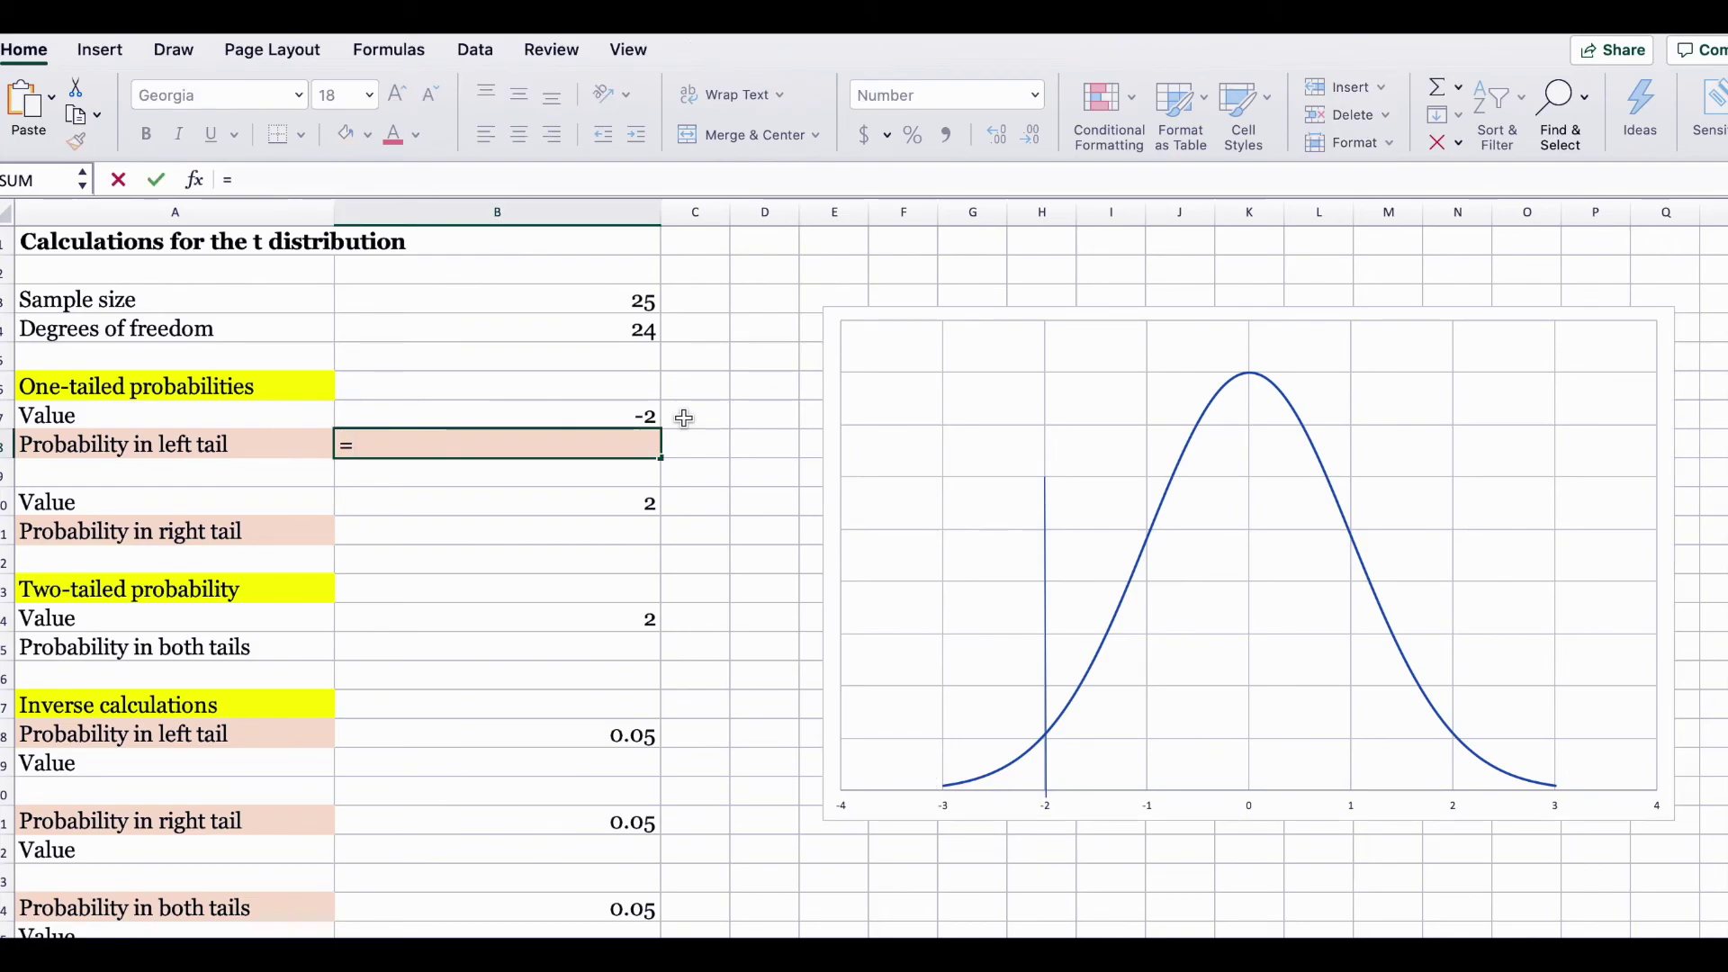
pyautogui.write('t.dist')
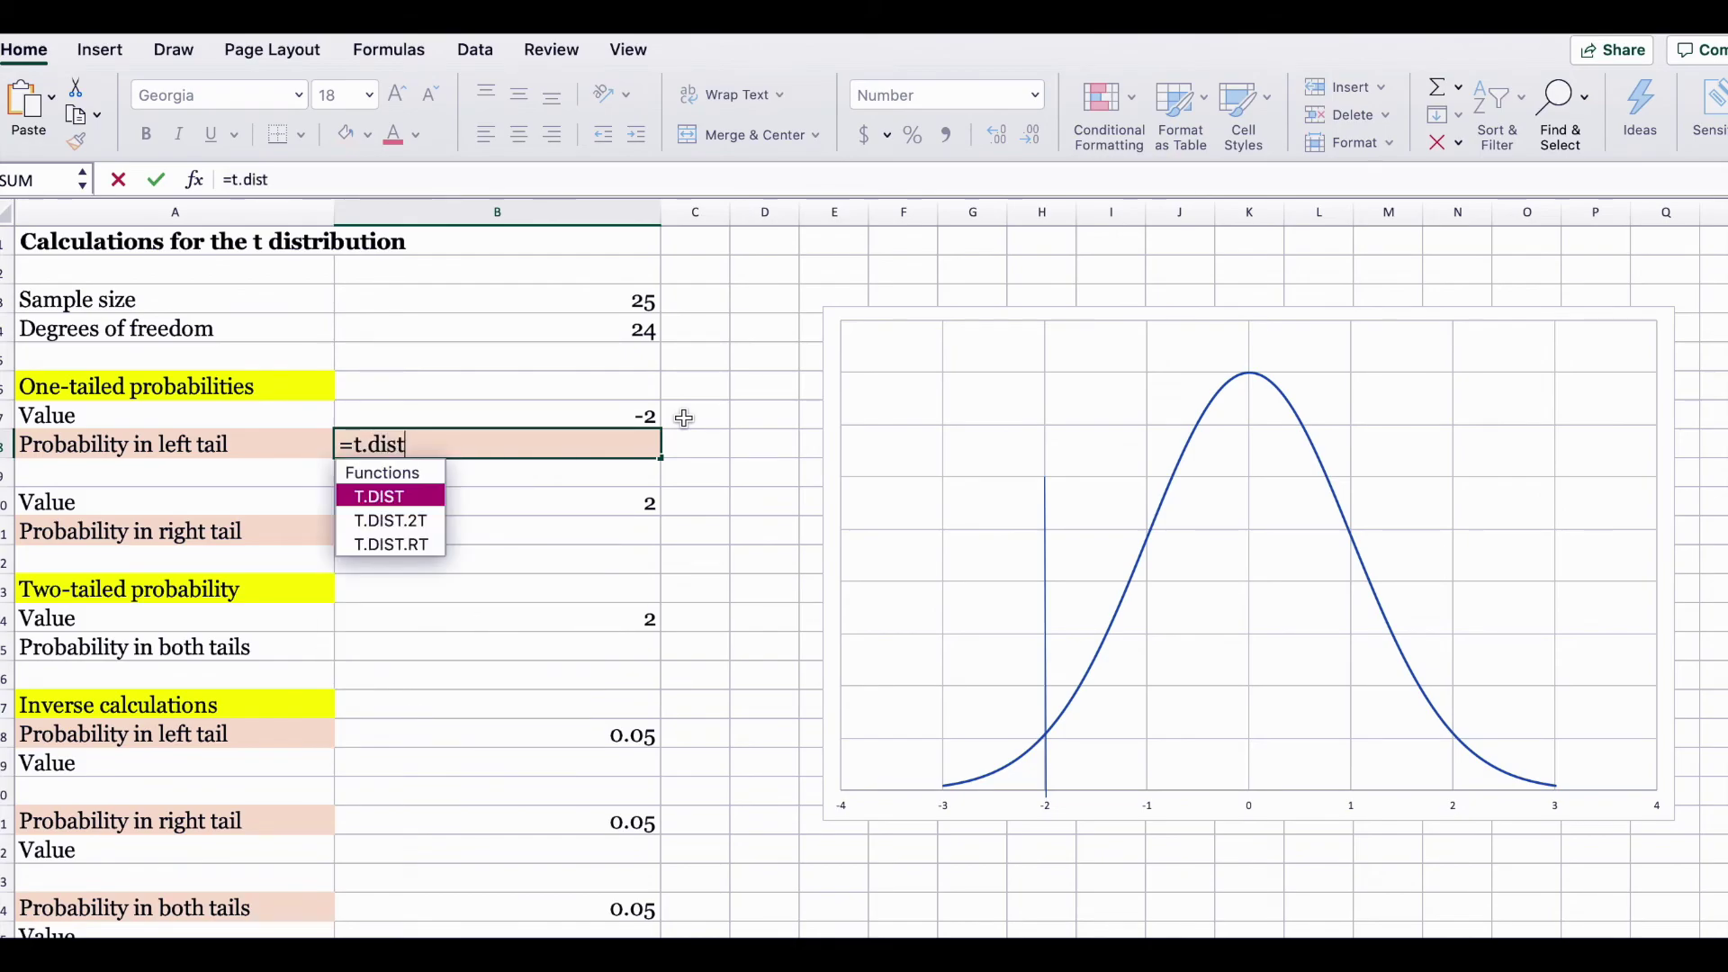
pyautogui.doubleClick(400, 495)
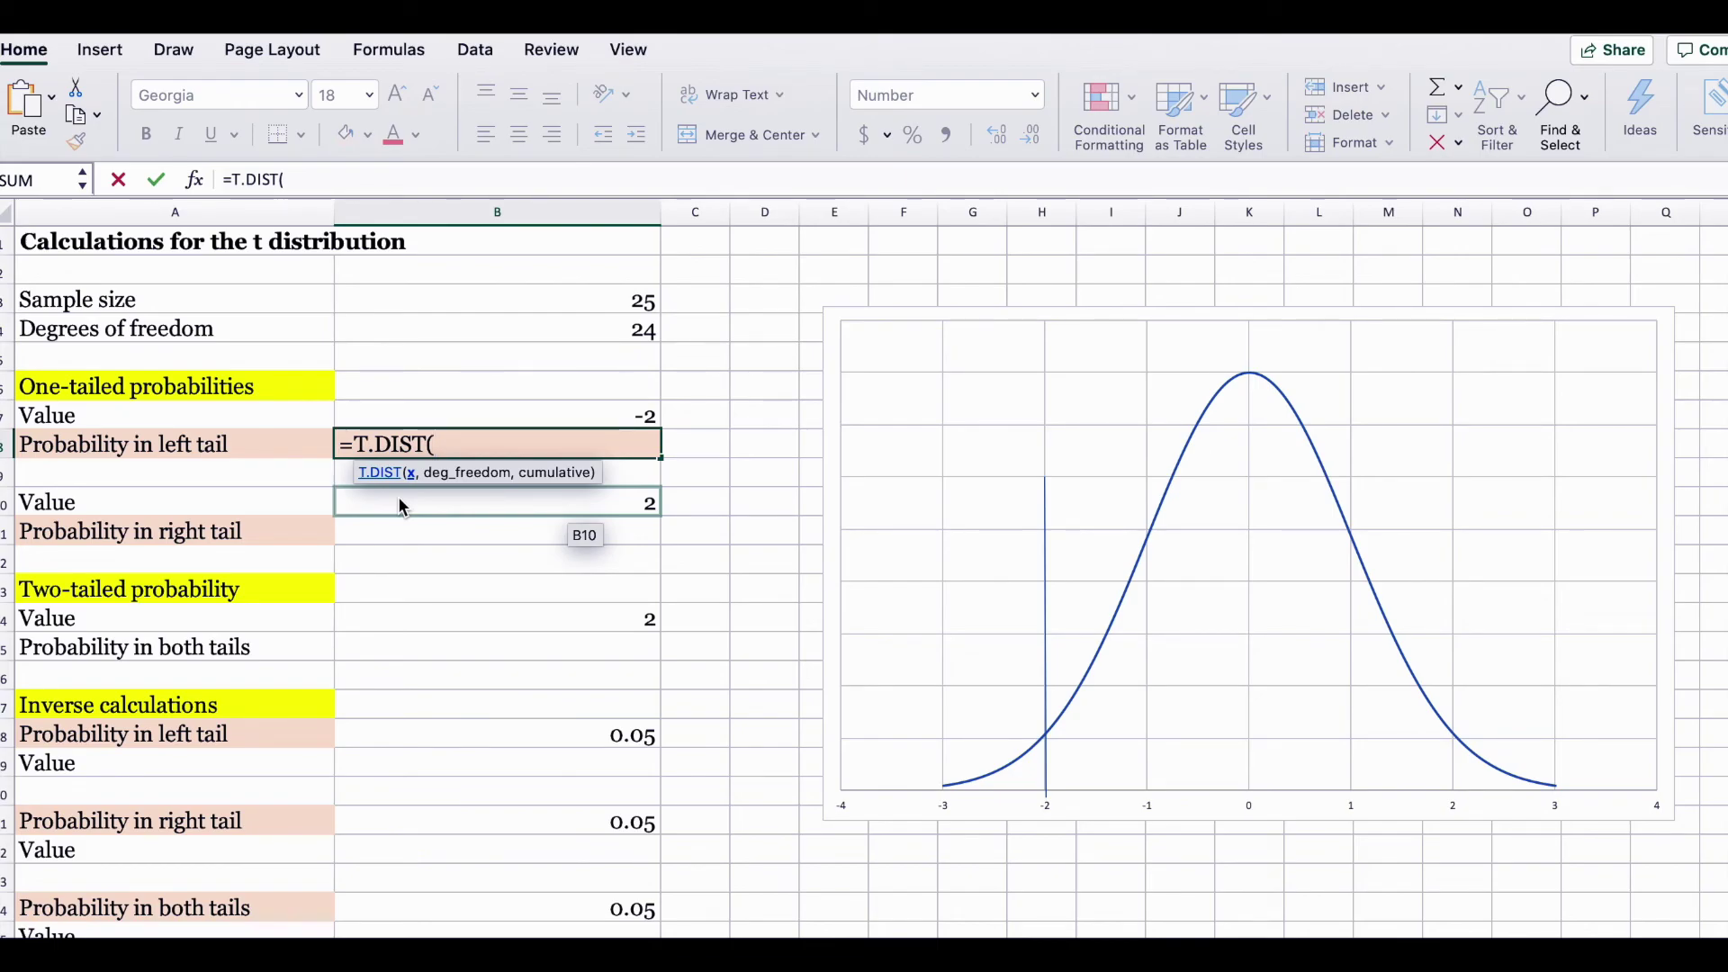
pyautogui.click(543, 413)
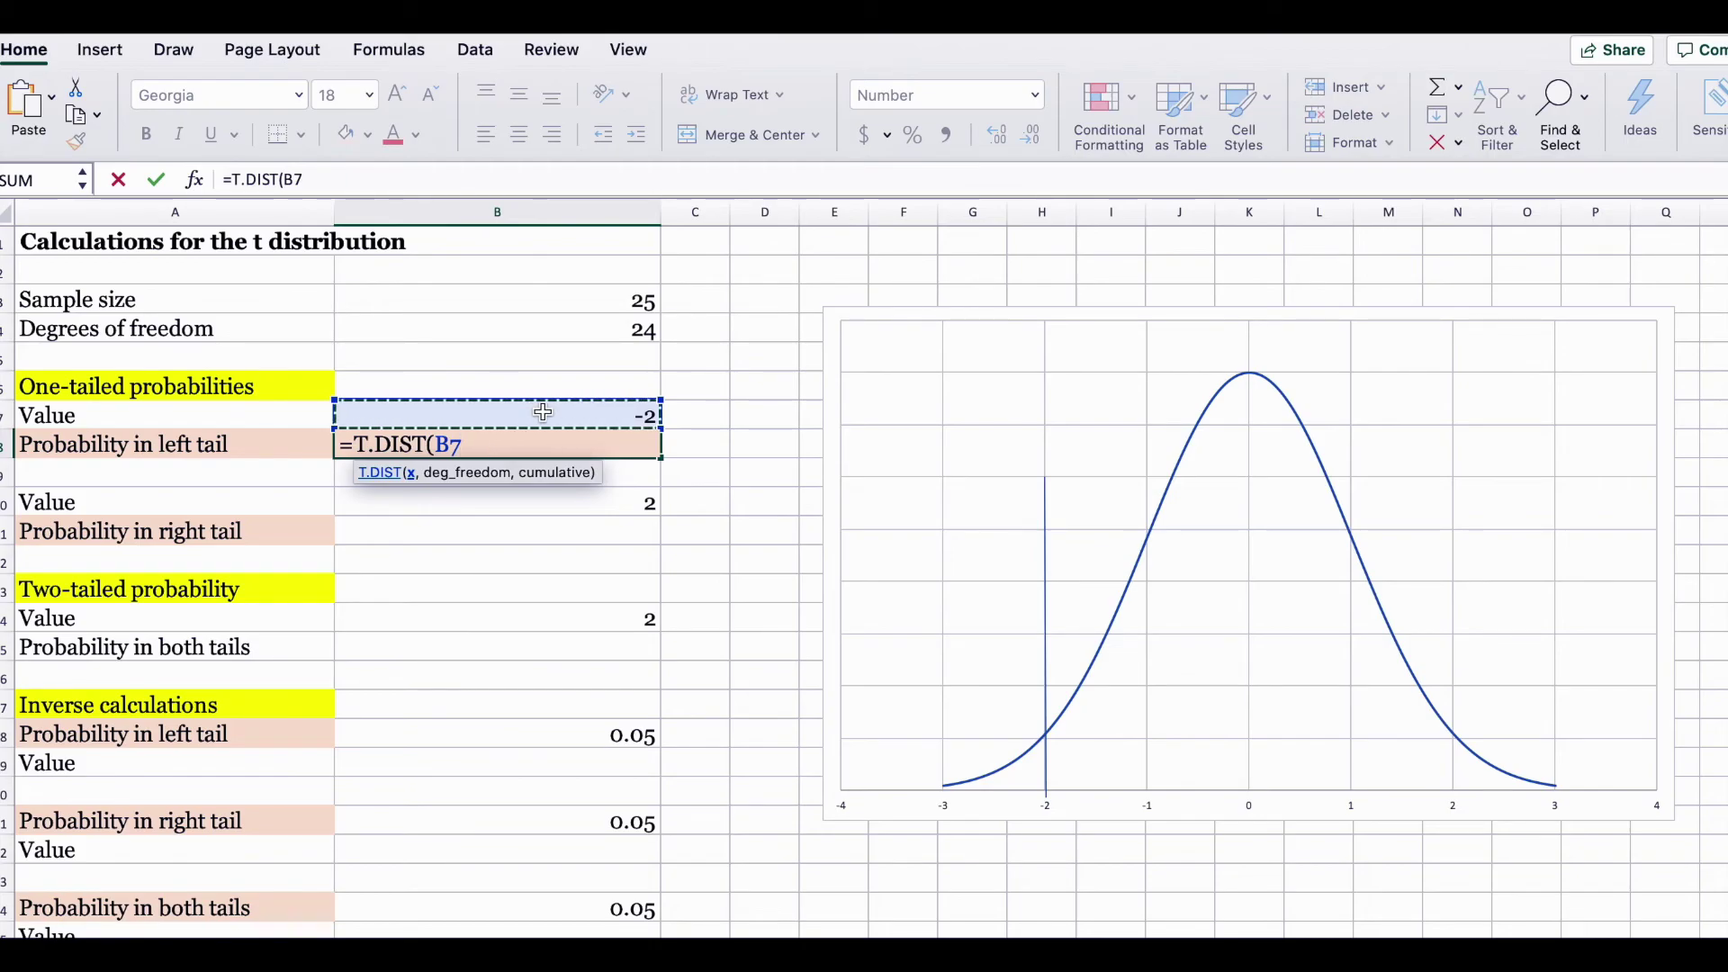
pyautogui.write(',')
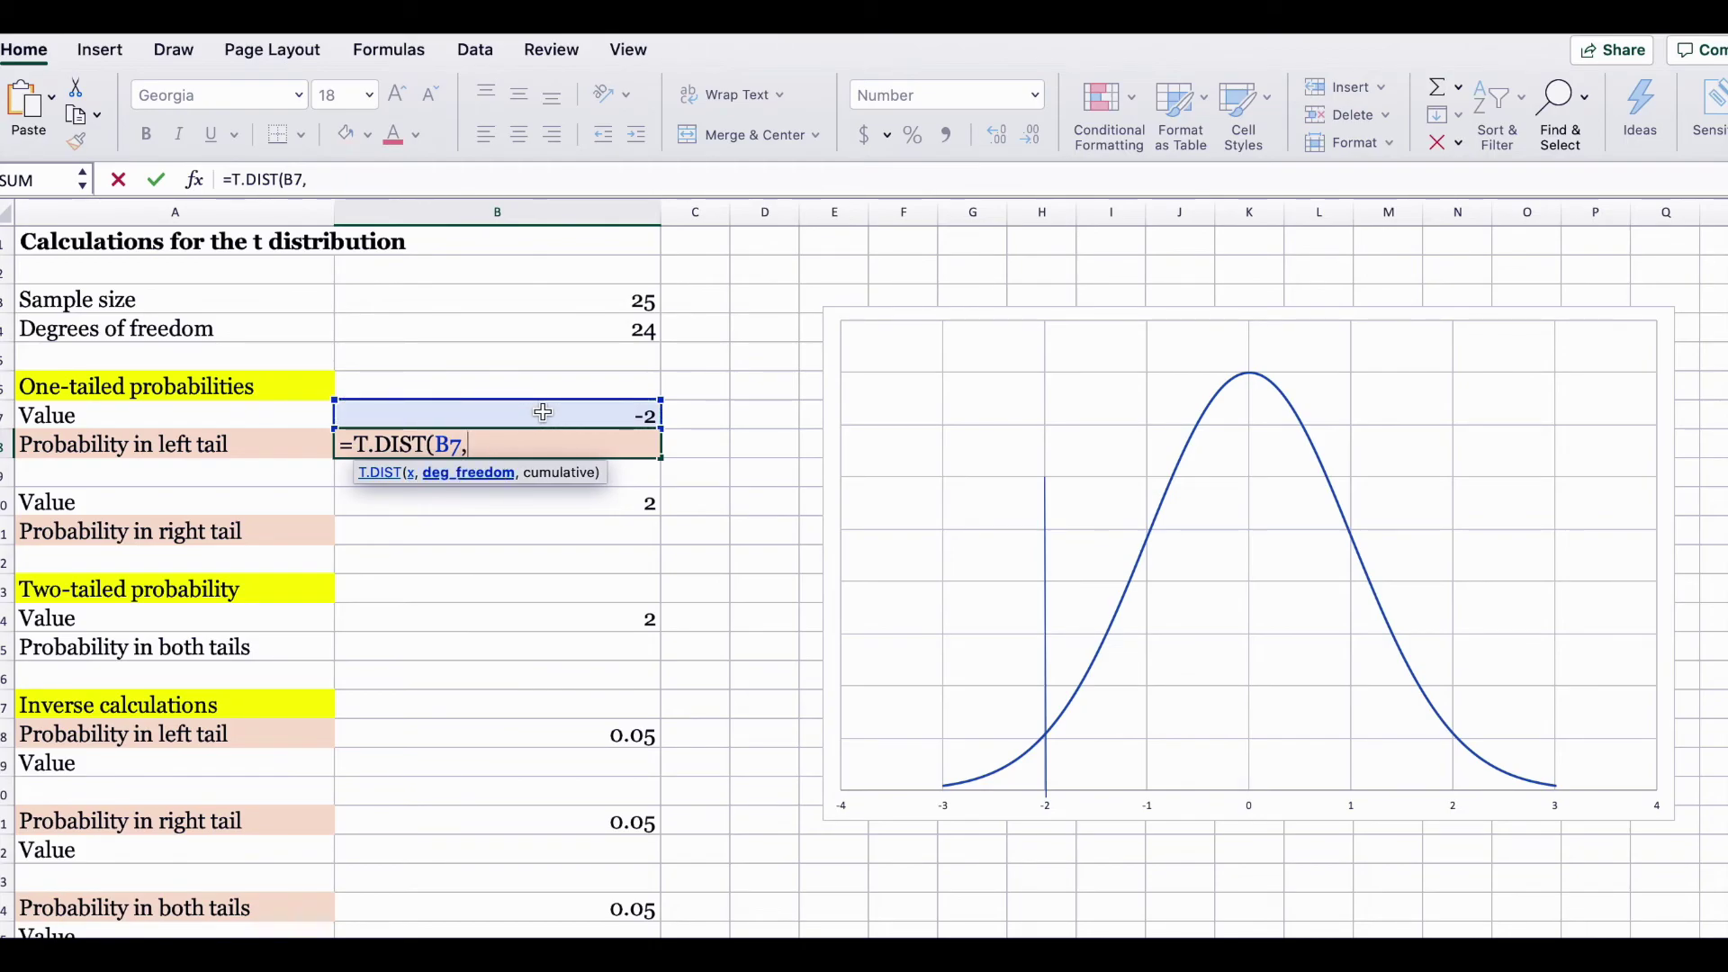
pyautogui.click(618, 324)
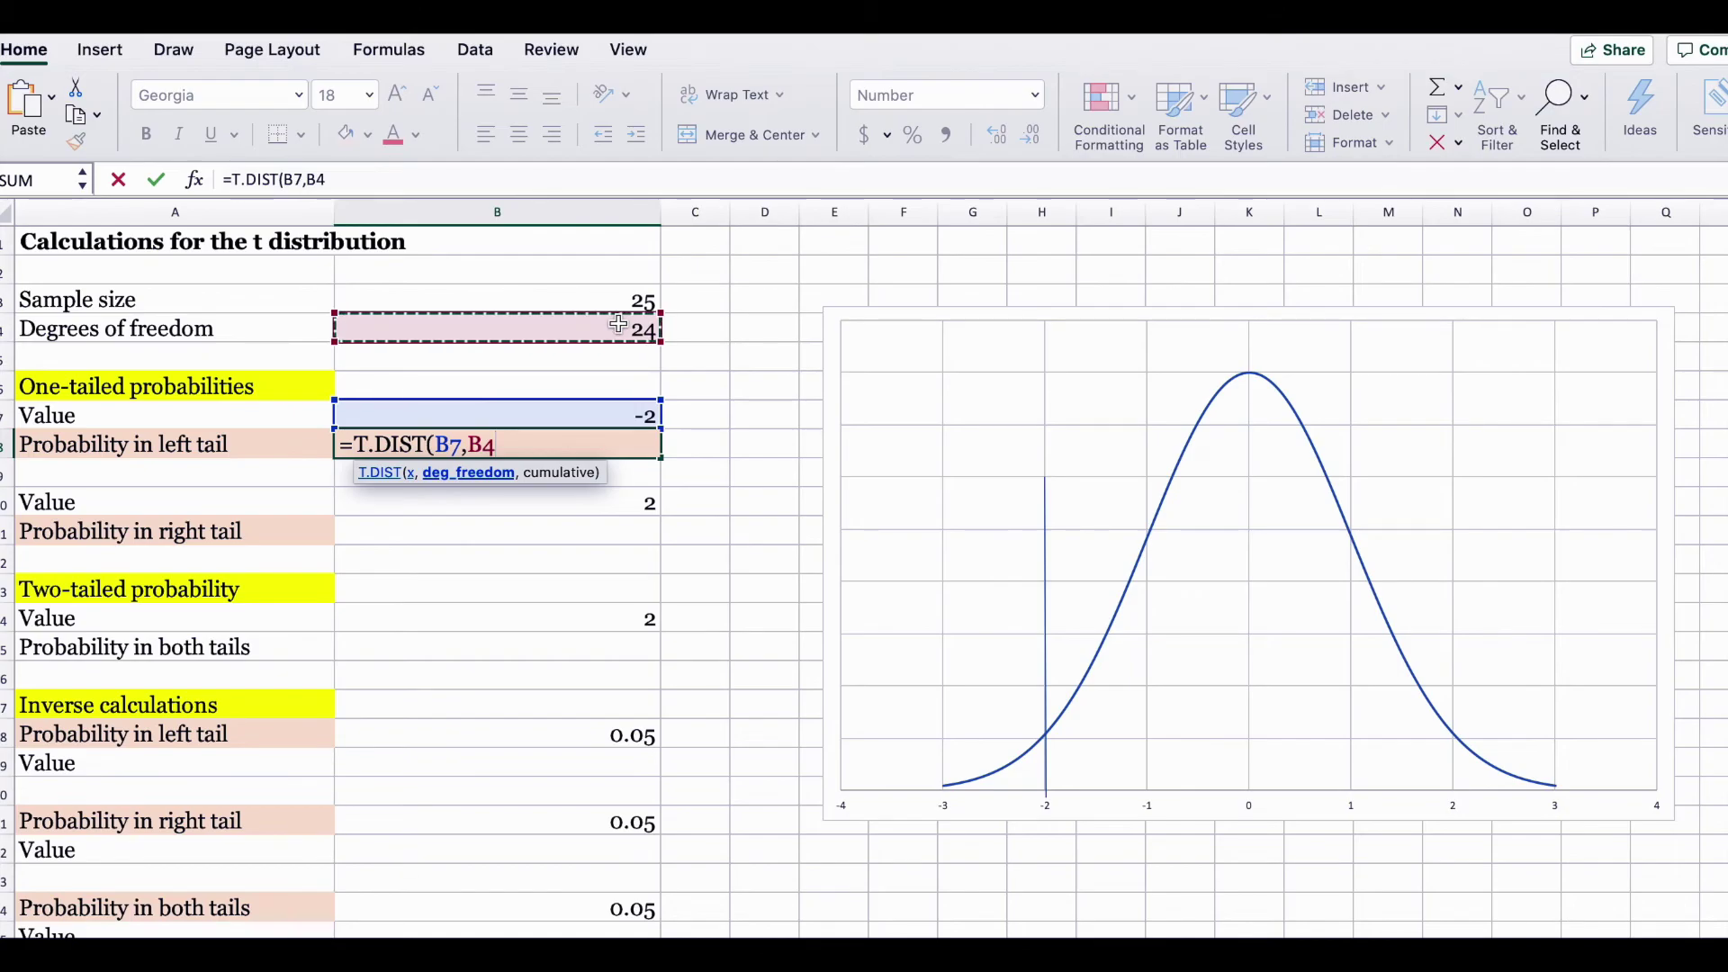
pyautogui.write(',')
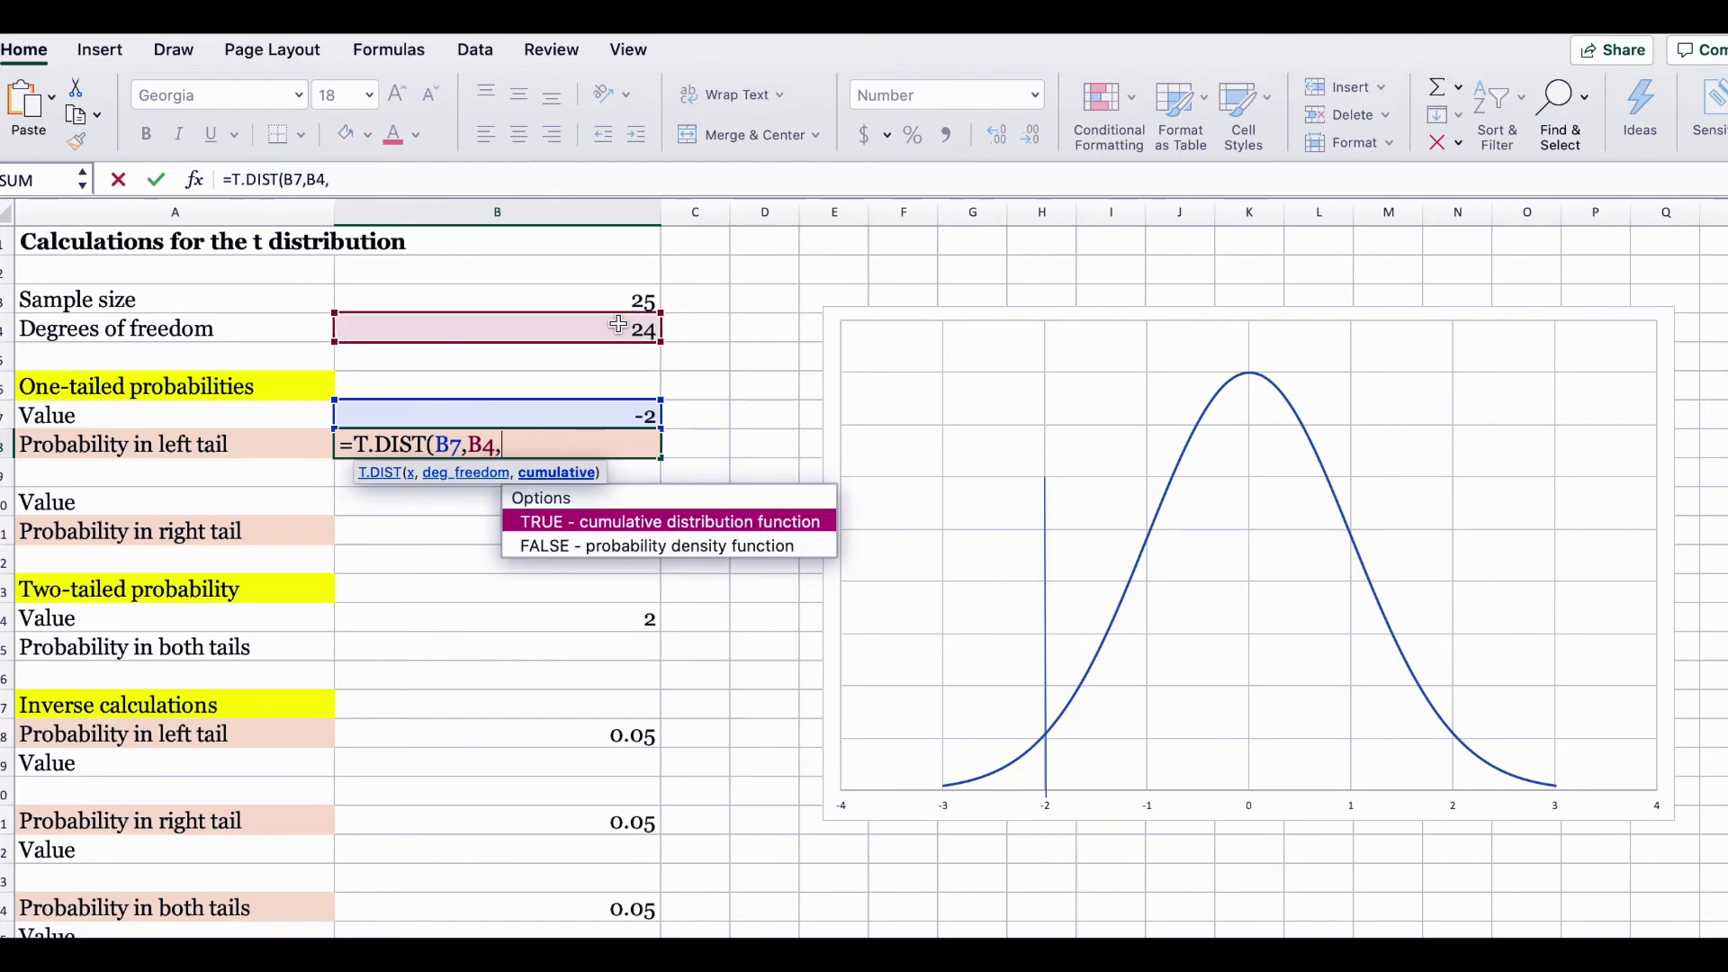
pyautogui.write('true')
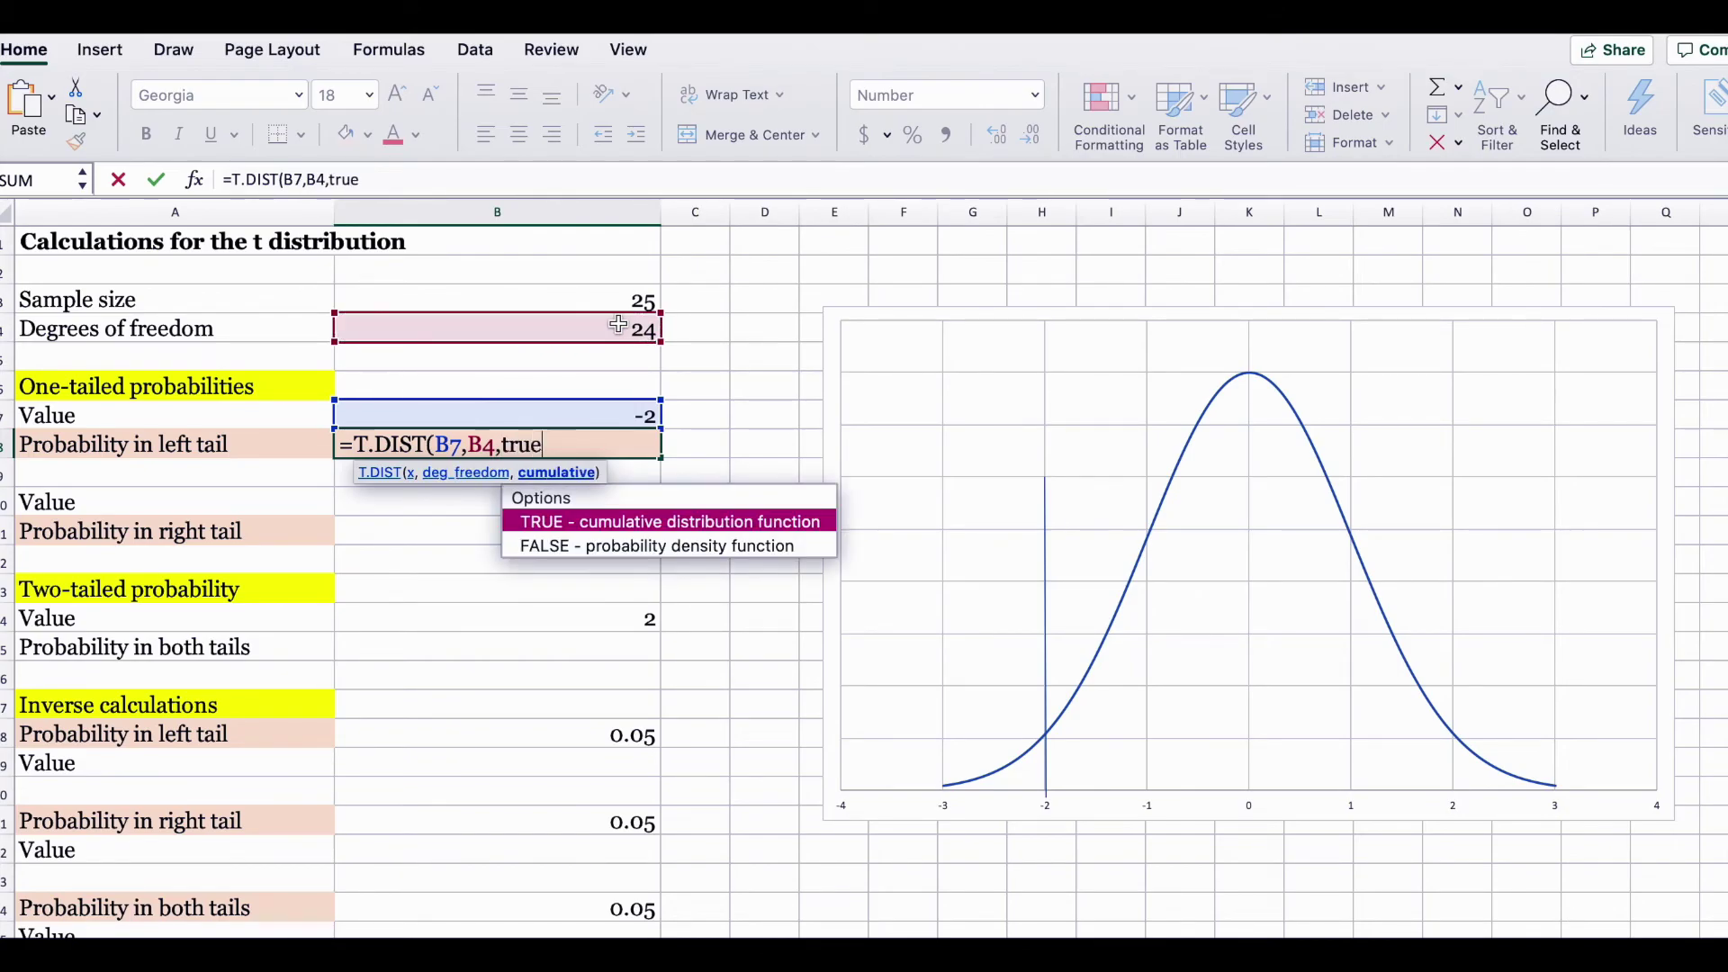
pyautogui.write(')')
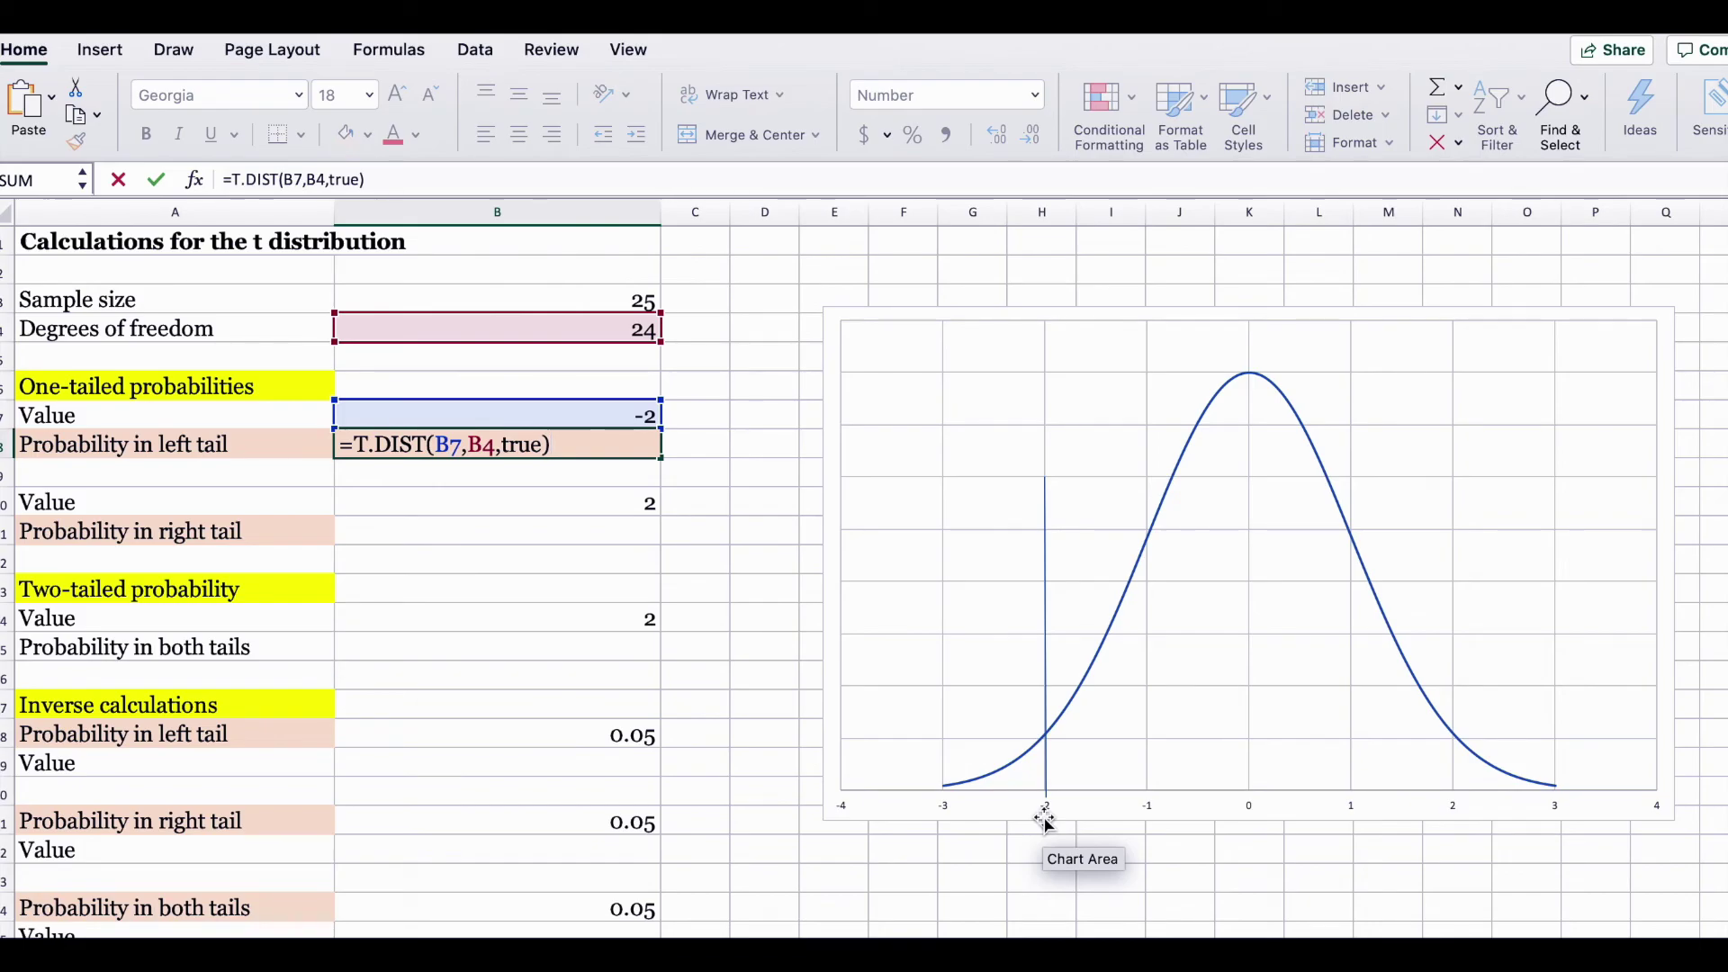
pyautogui.press('Return')
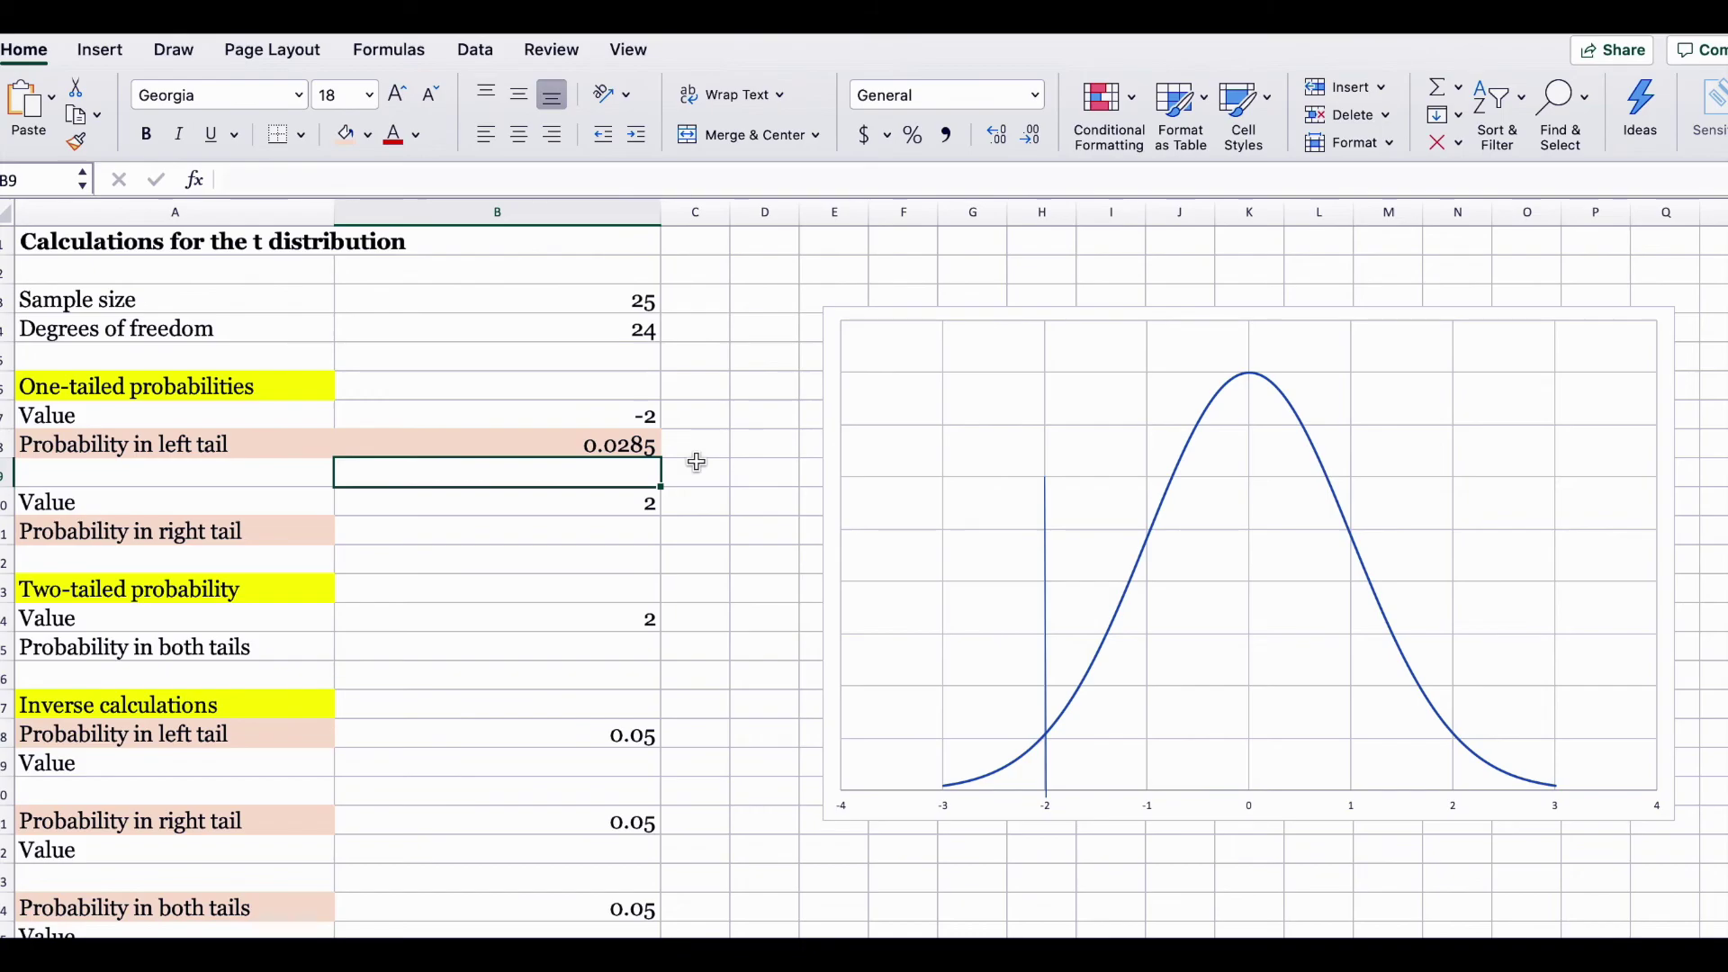
# Move the chart's vertical marker line to 2 on the horizontal axis for the right-tail case
pyautogui.click(632, 525)
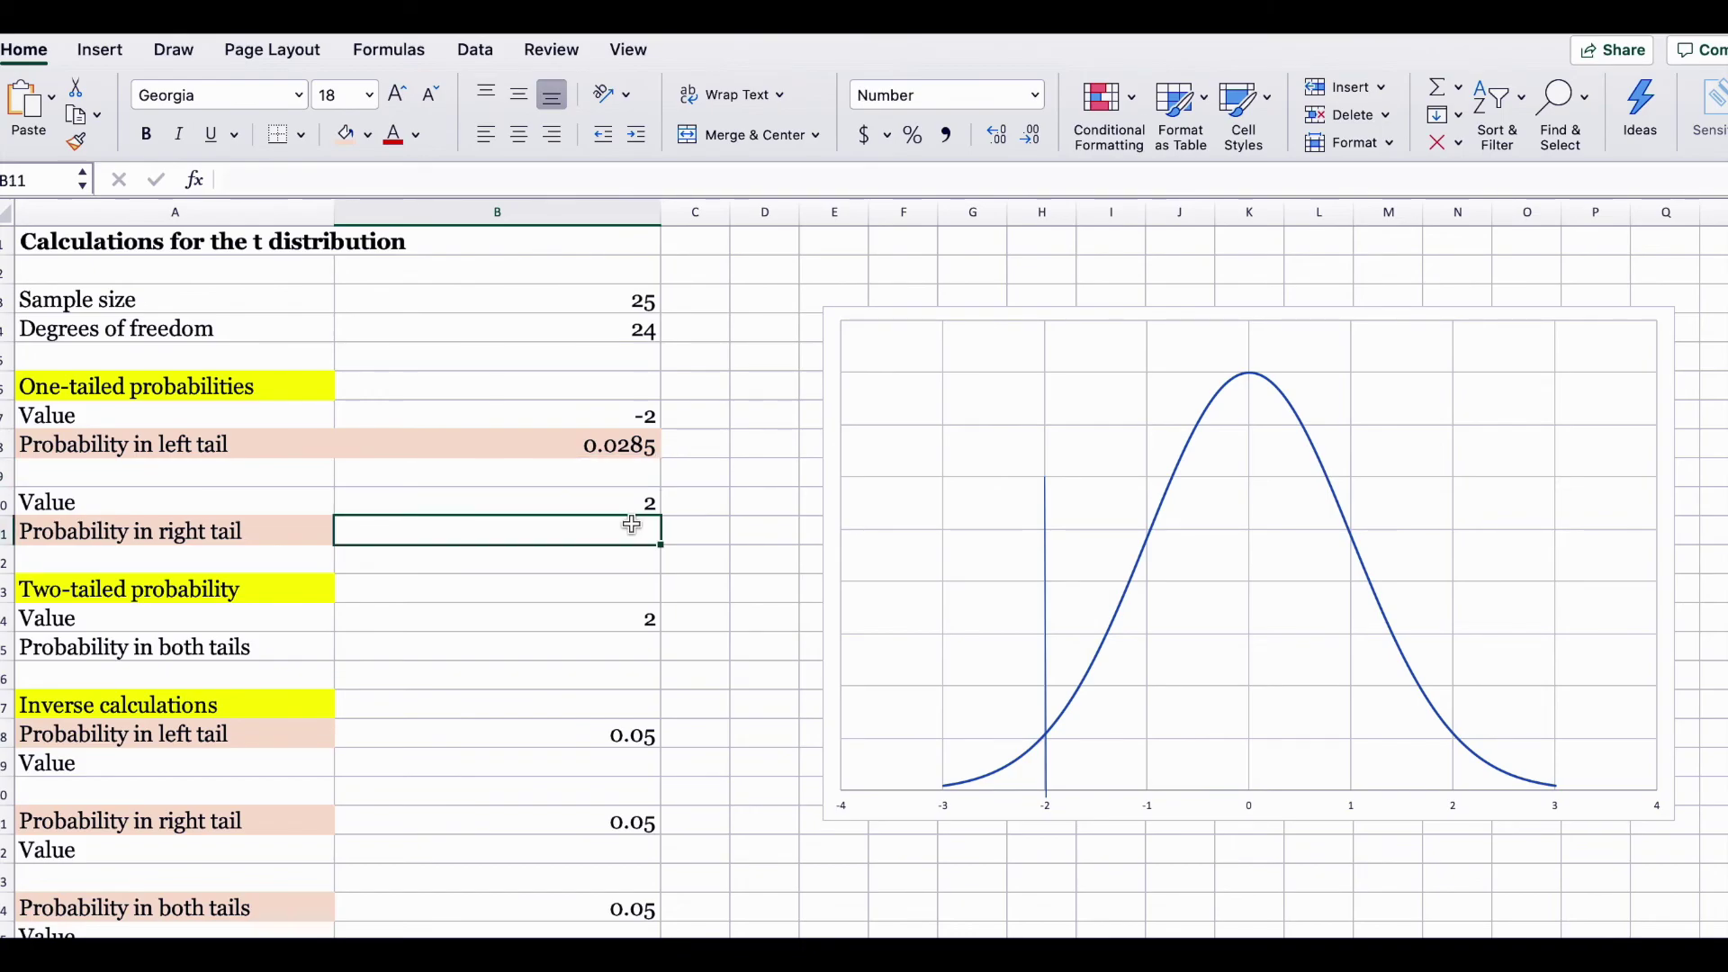
pyautogui.click(628, 494)
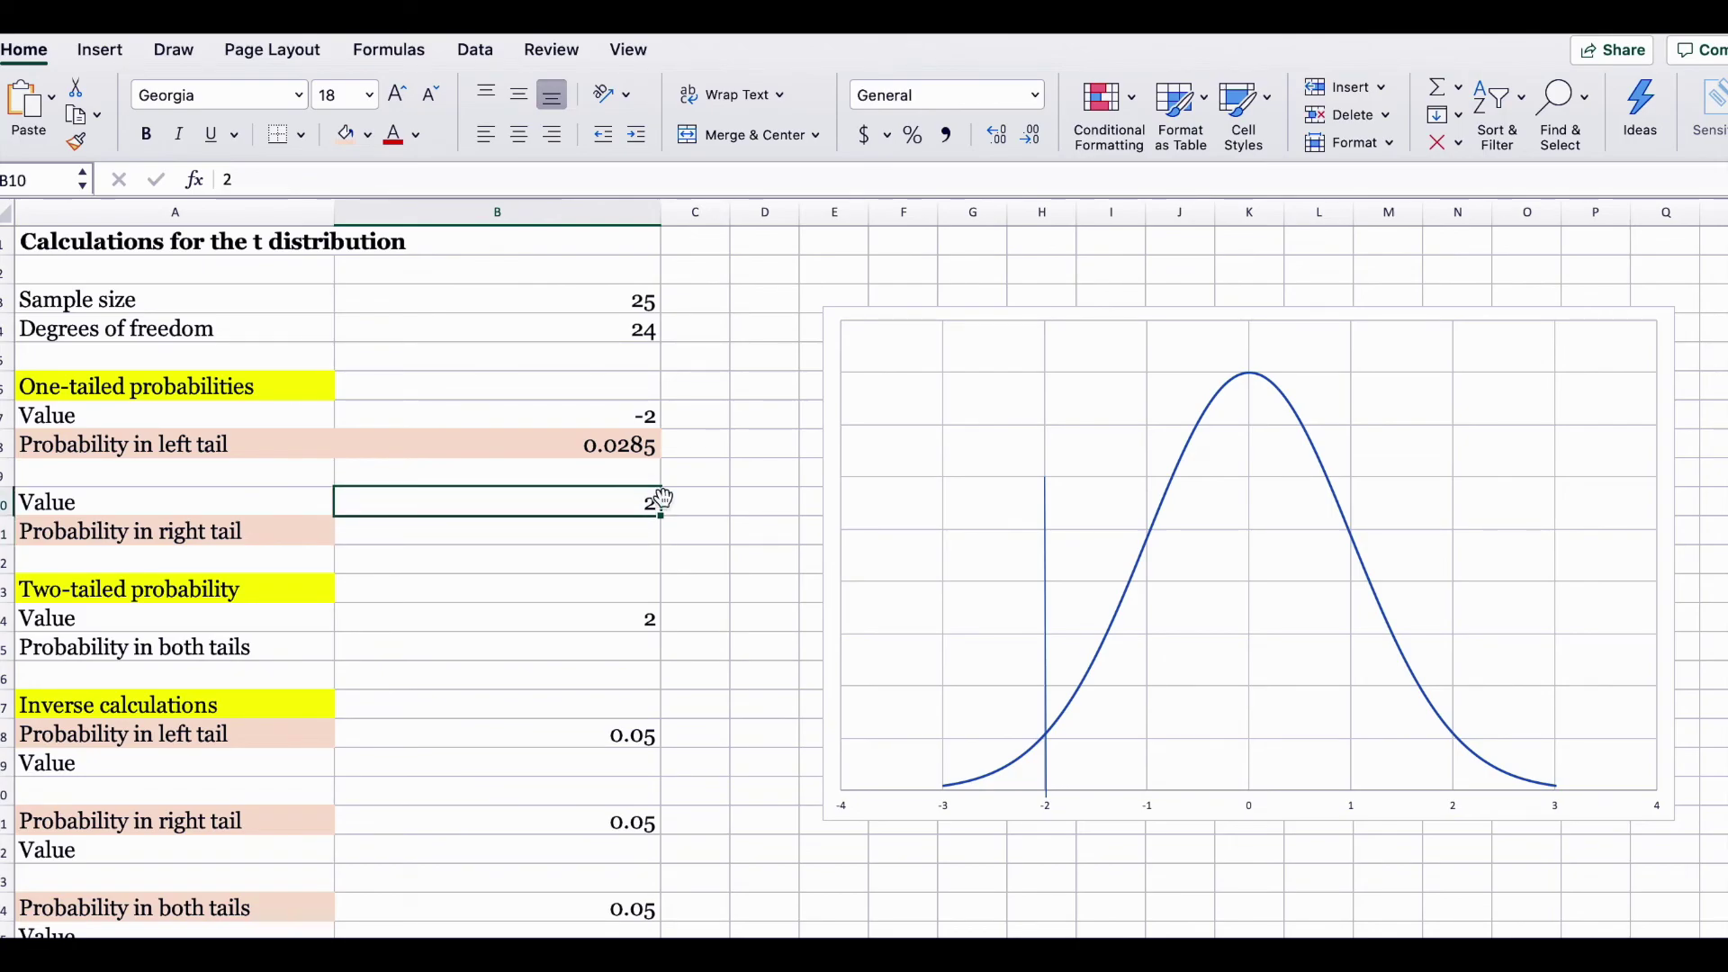
pyautogui.moveTo(1044, 528); pyautogui.dragTo(1456, 539)
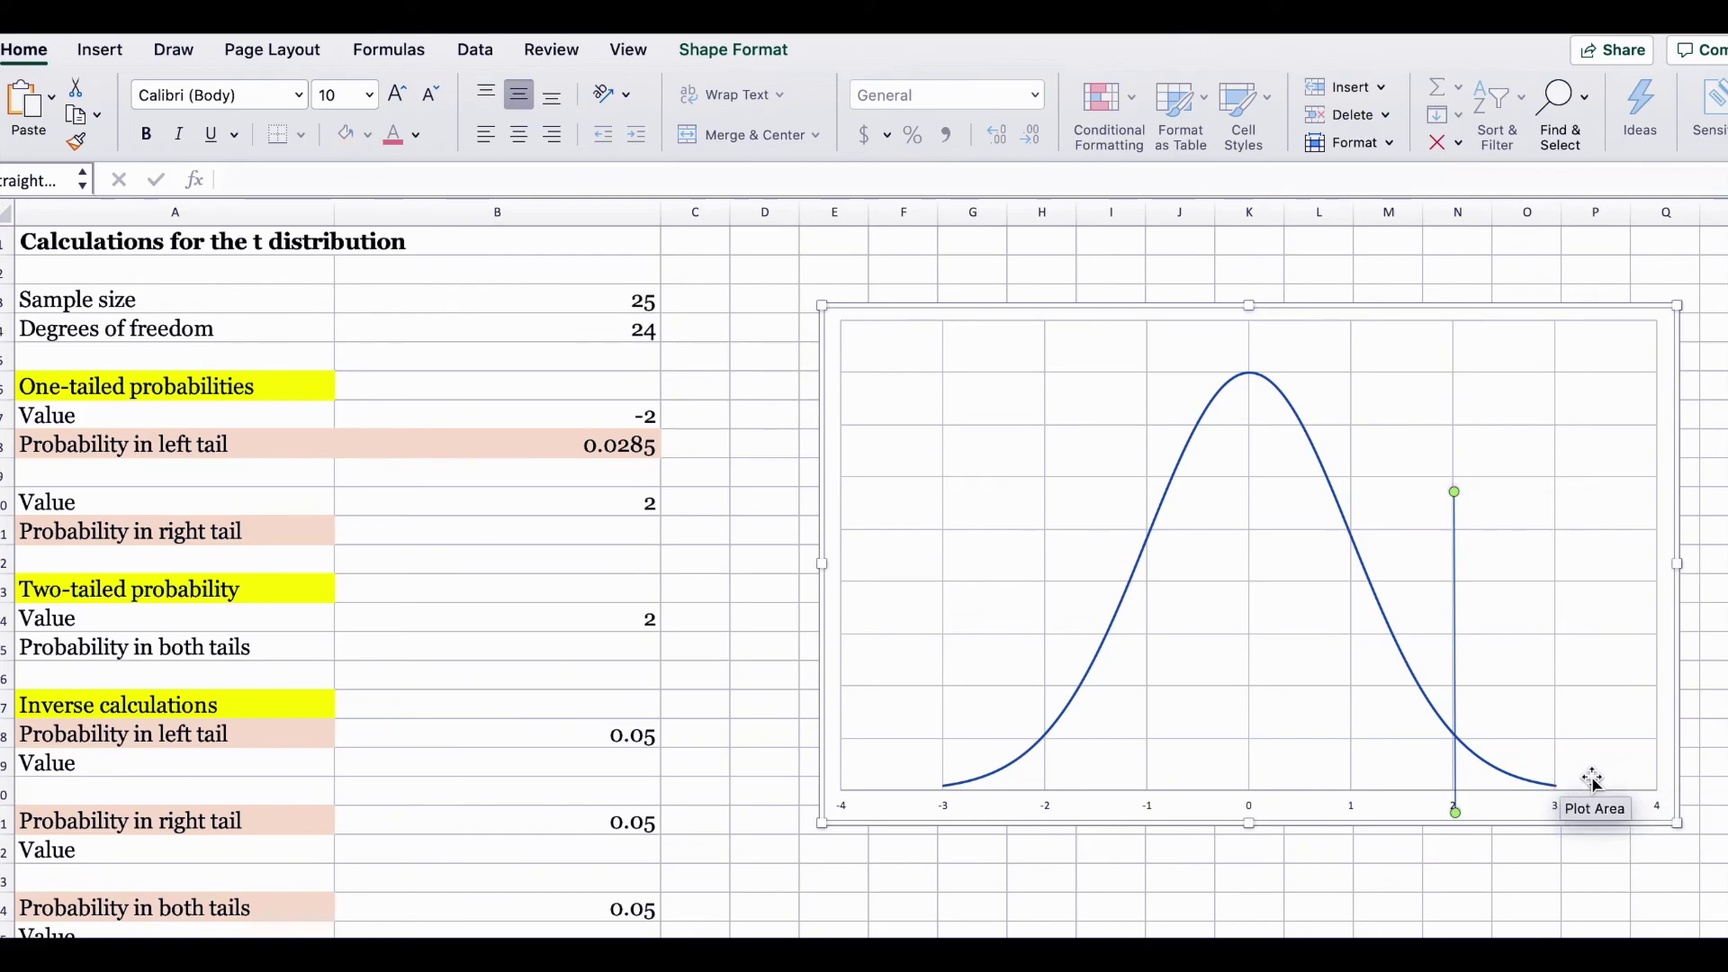
# Calculate the right-tail probability in B11 with =T.DIST.RT(B10,B4)
pyautogui.click(481, 526)
pyautogui.write('=')
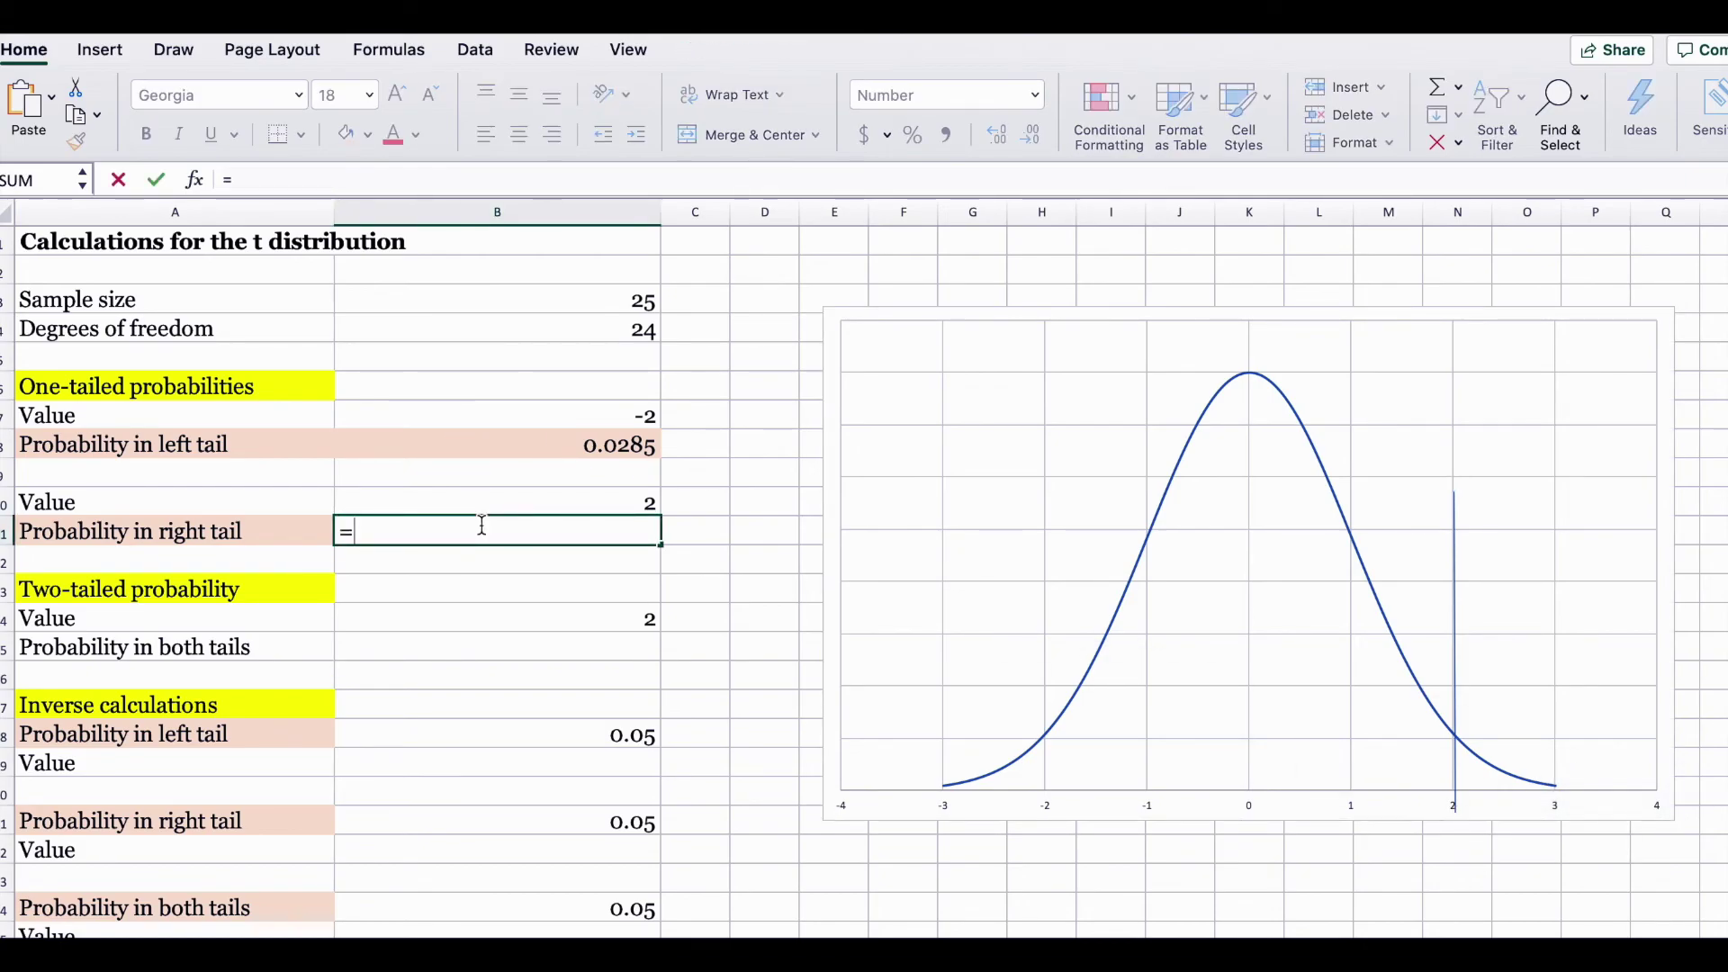
pyautogui.write('t.di')
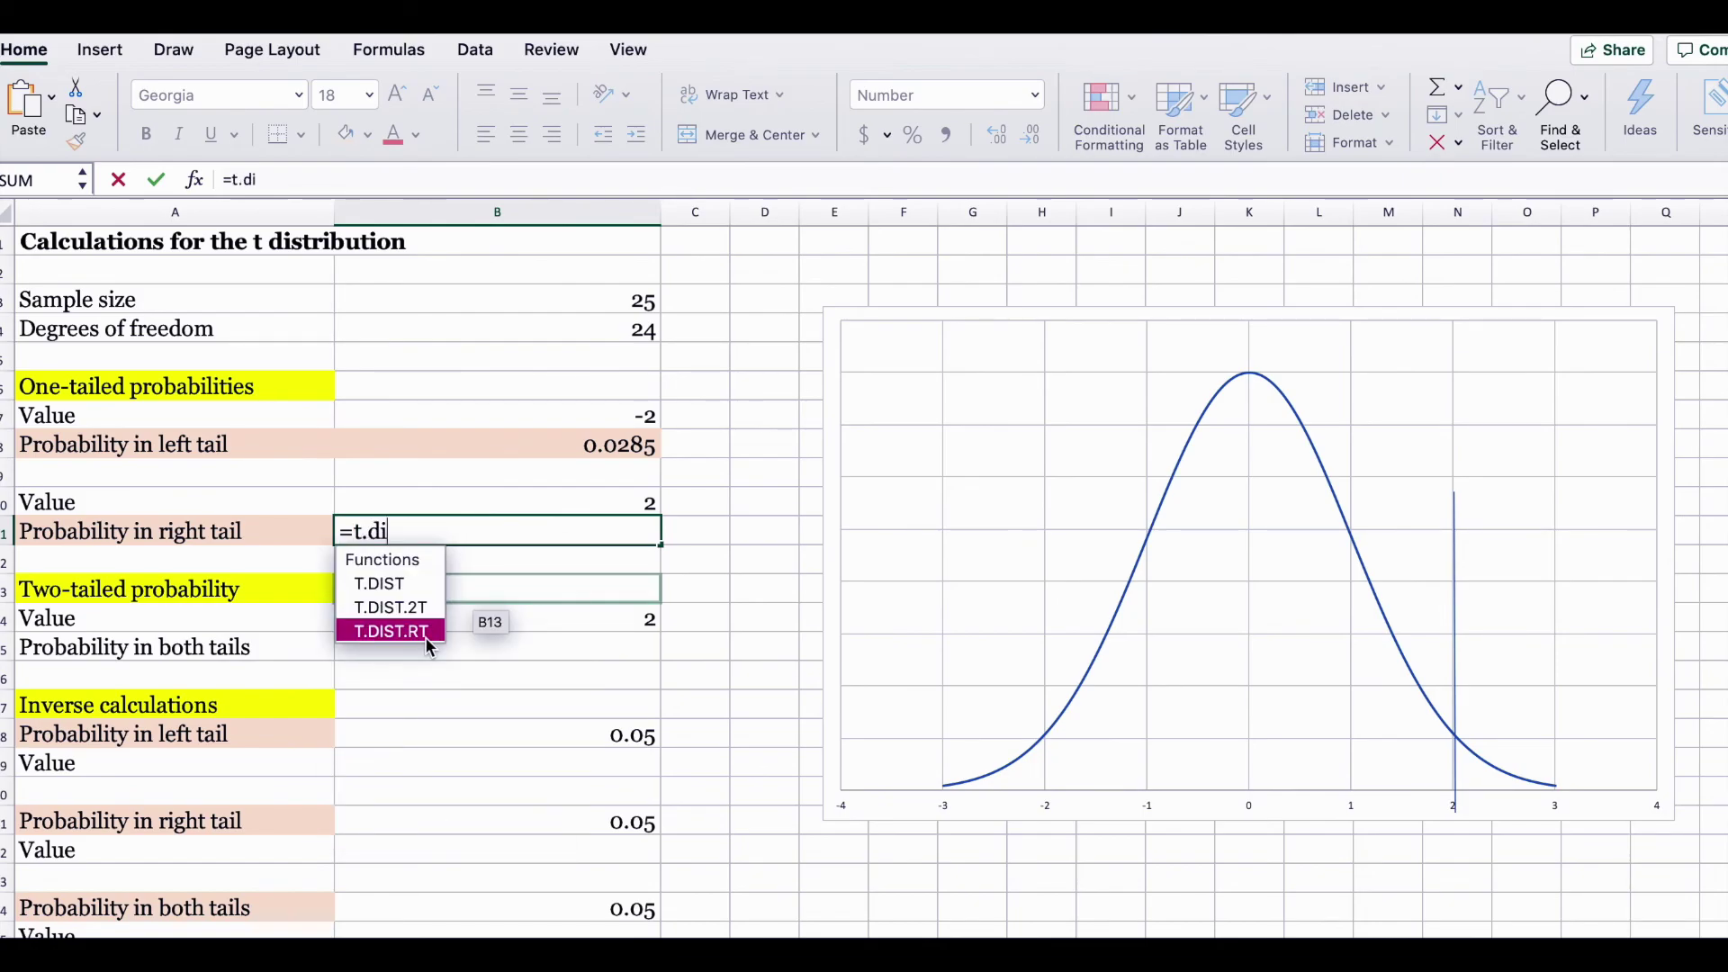
pyautogui.doubleClick(418, 635)
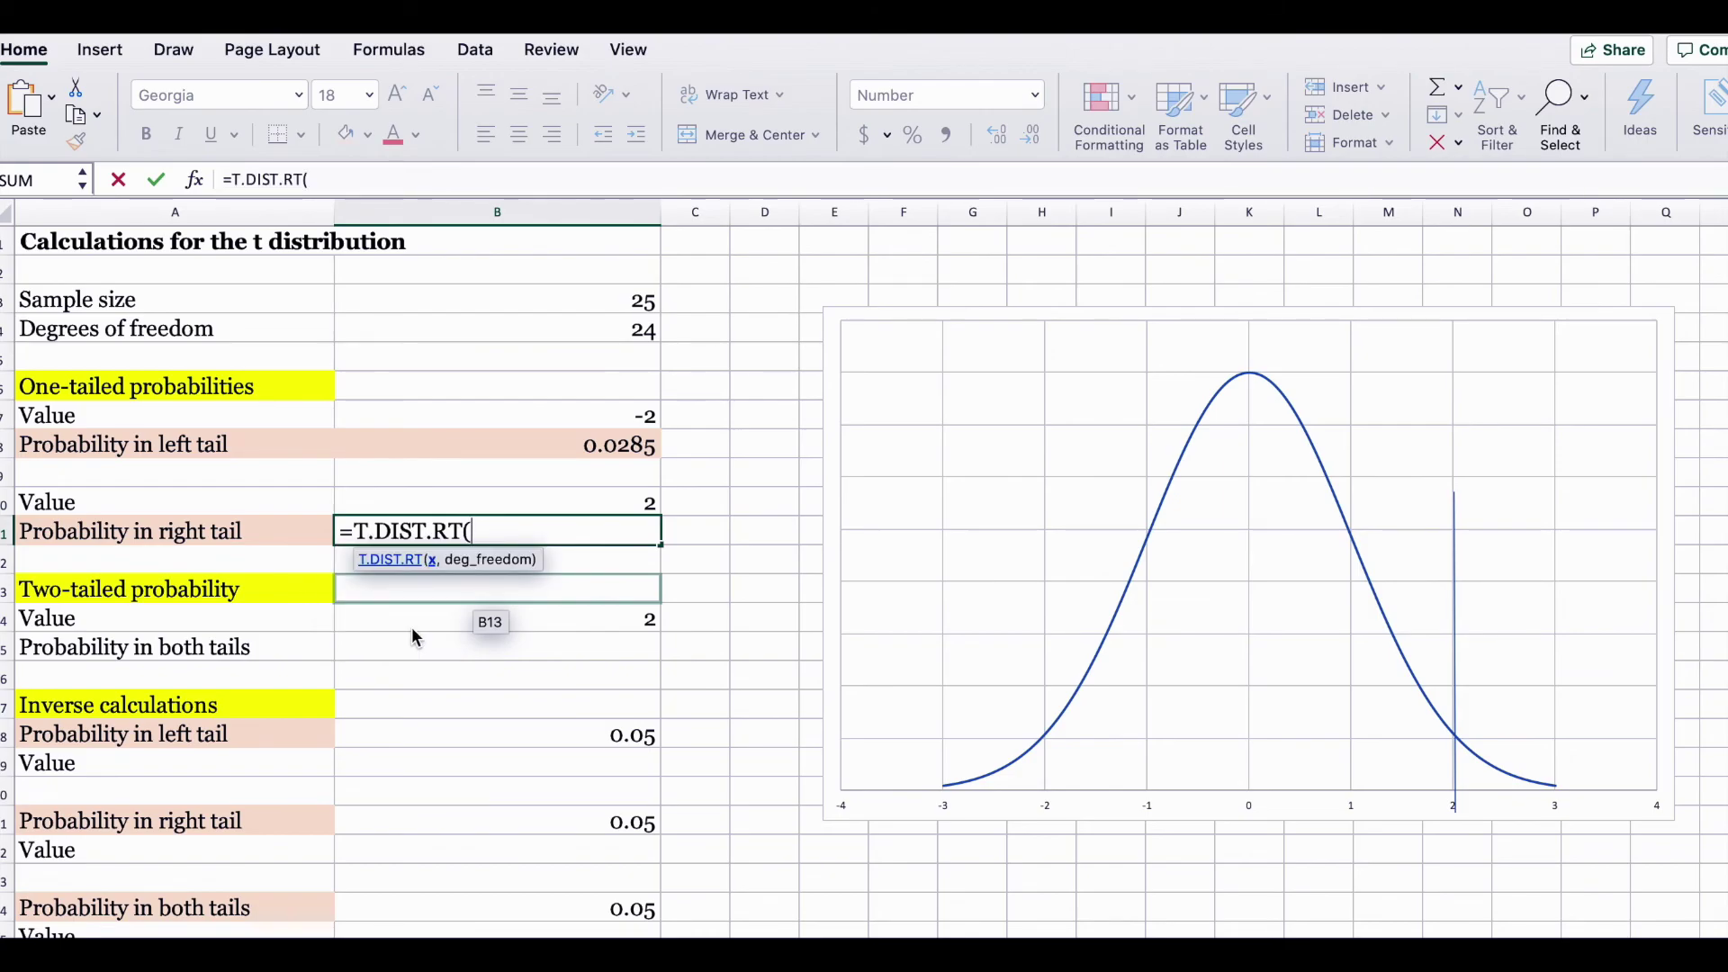
pyautogui.click(543, 497)
pyautogui.write(',')
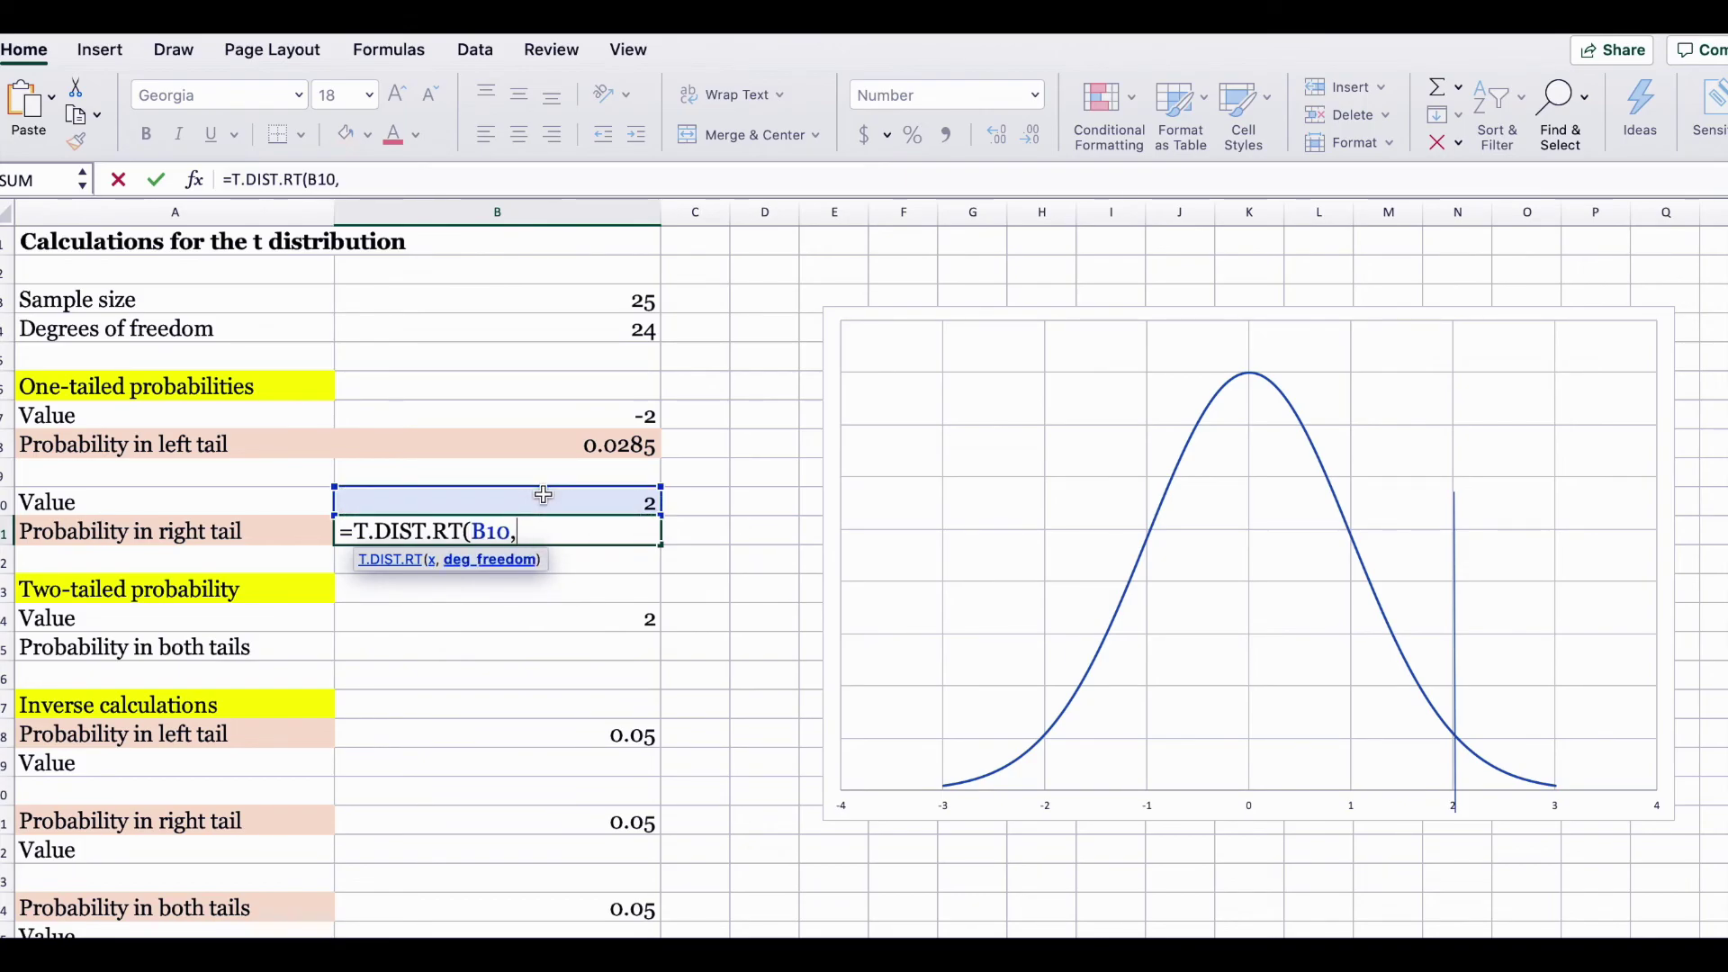
pyautogui.click(539, 326)
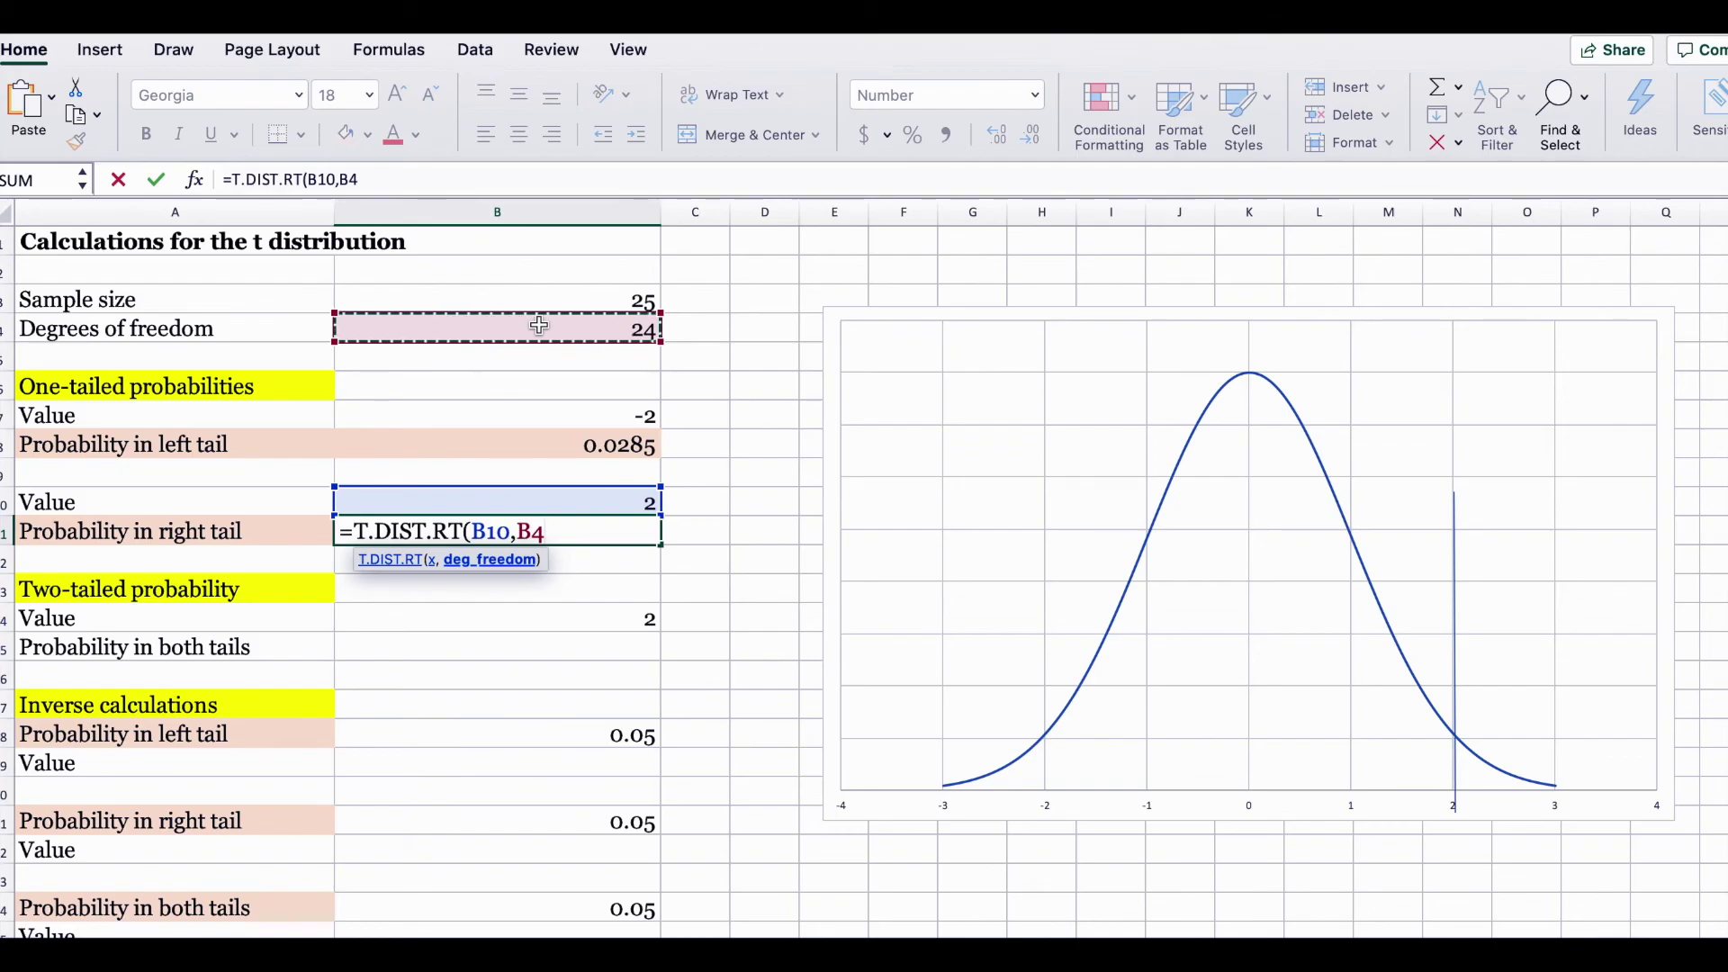
pyautogui.write(')')
pyautogui.press('Return')
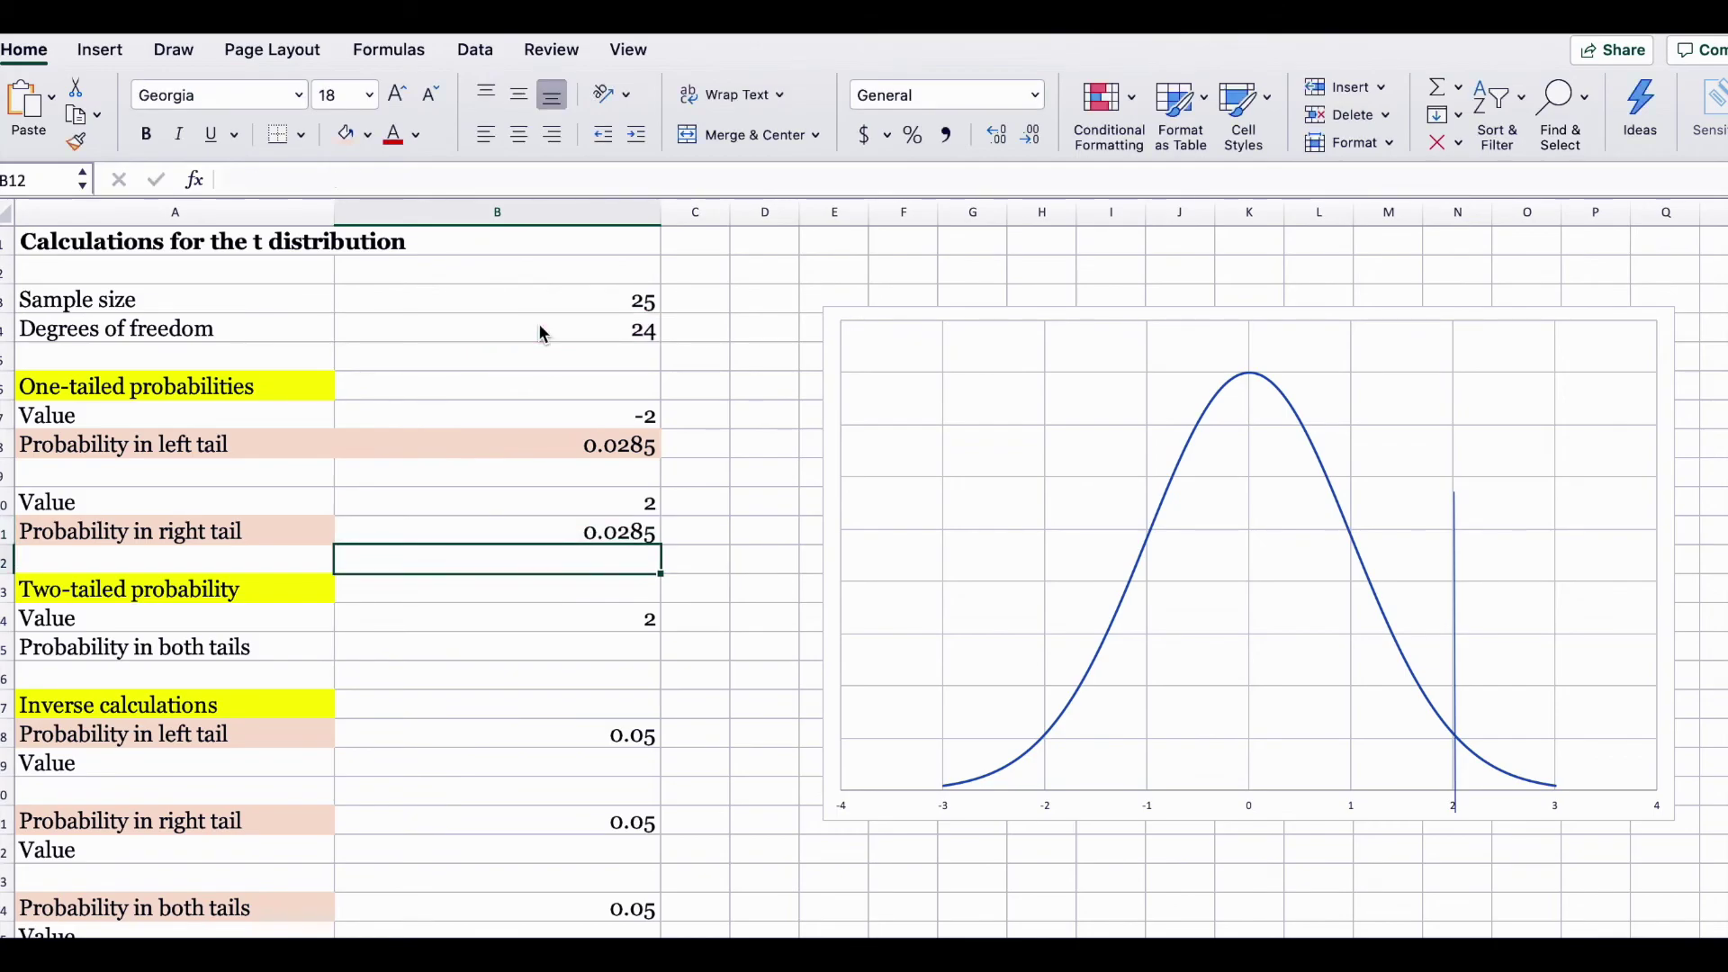
# Fill the both-tails probability cell B15 light pink and add a second vertical marker line at -2 on the chart
pyautogui.click(566, 617)
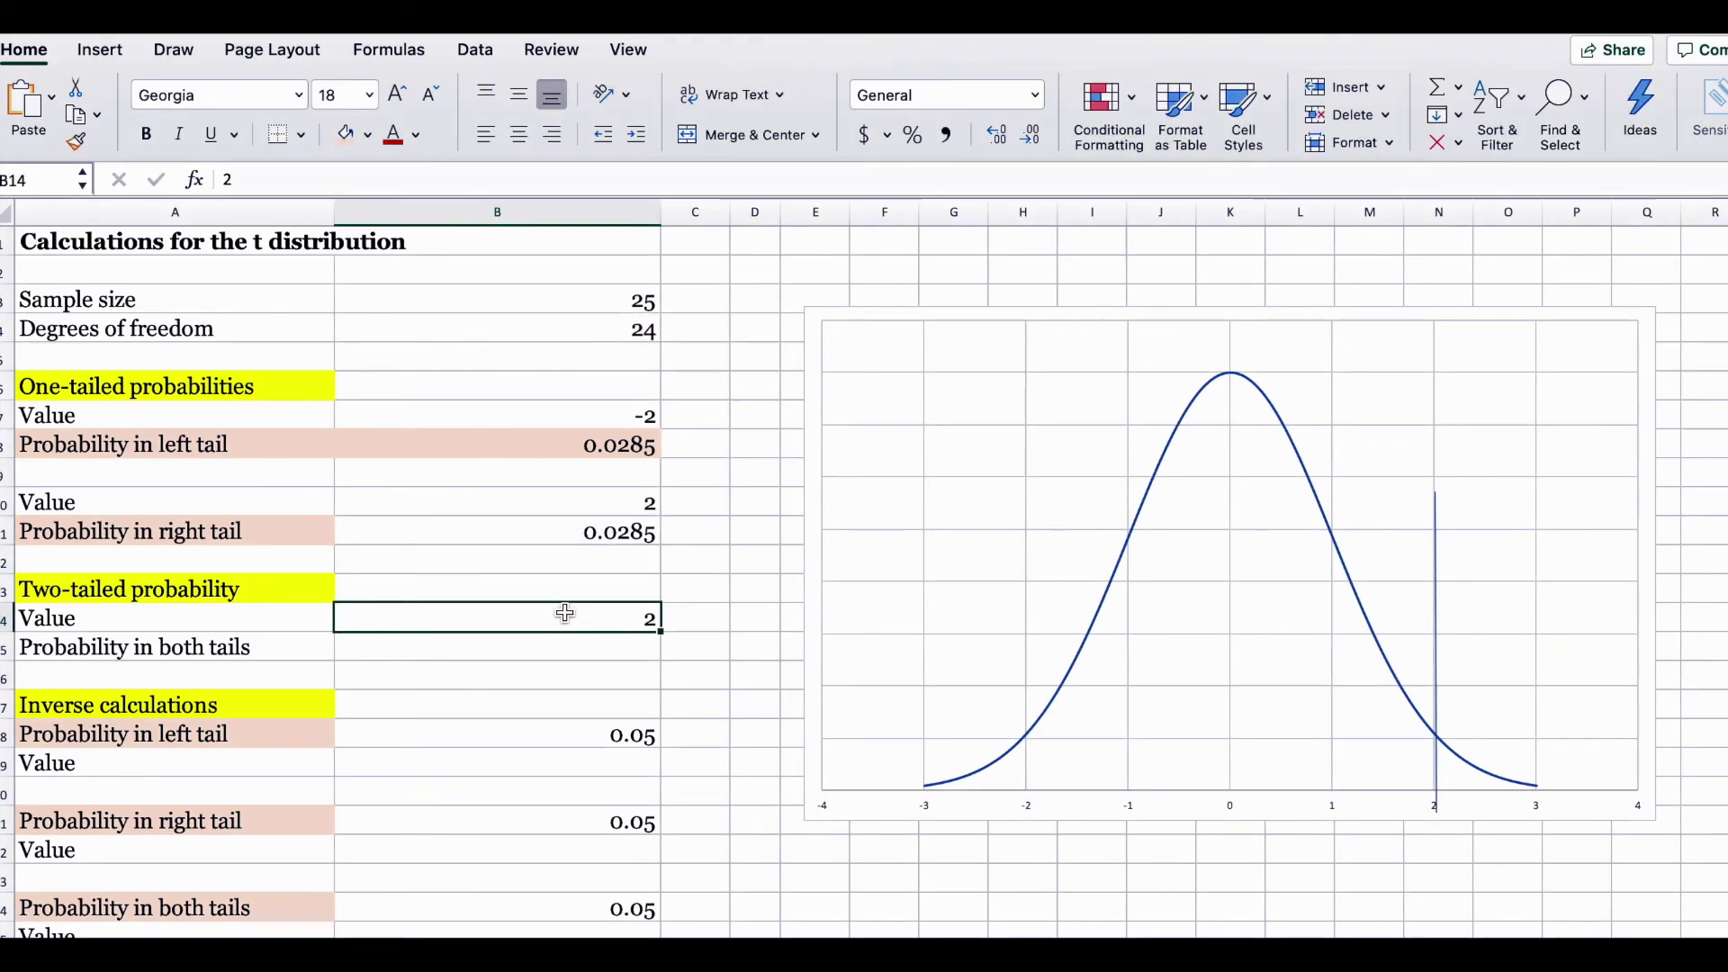
pyautogui.click(561, 642)
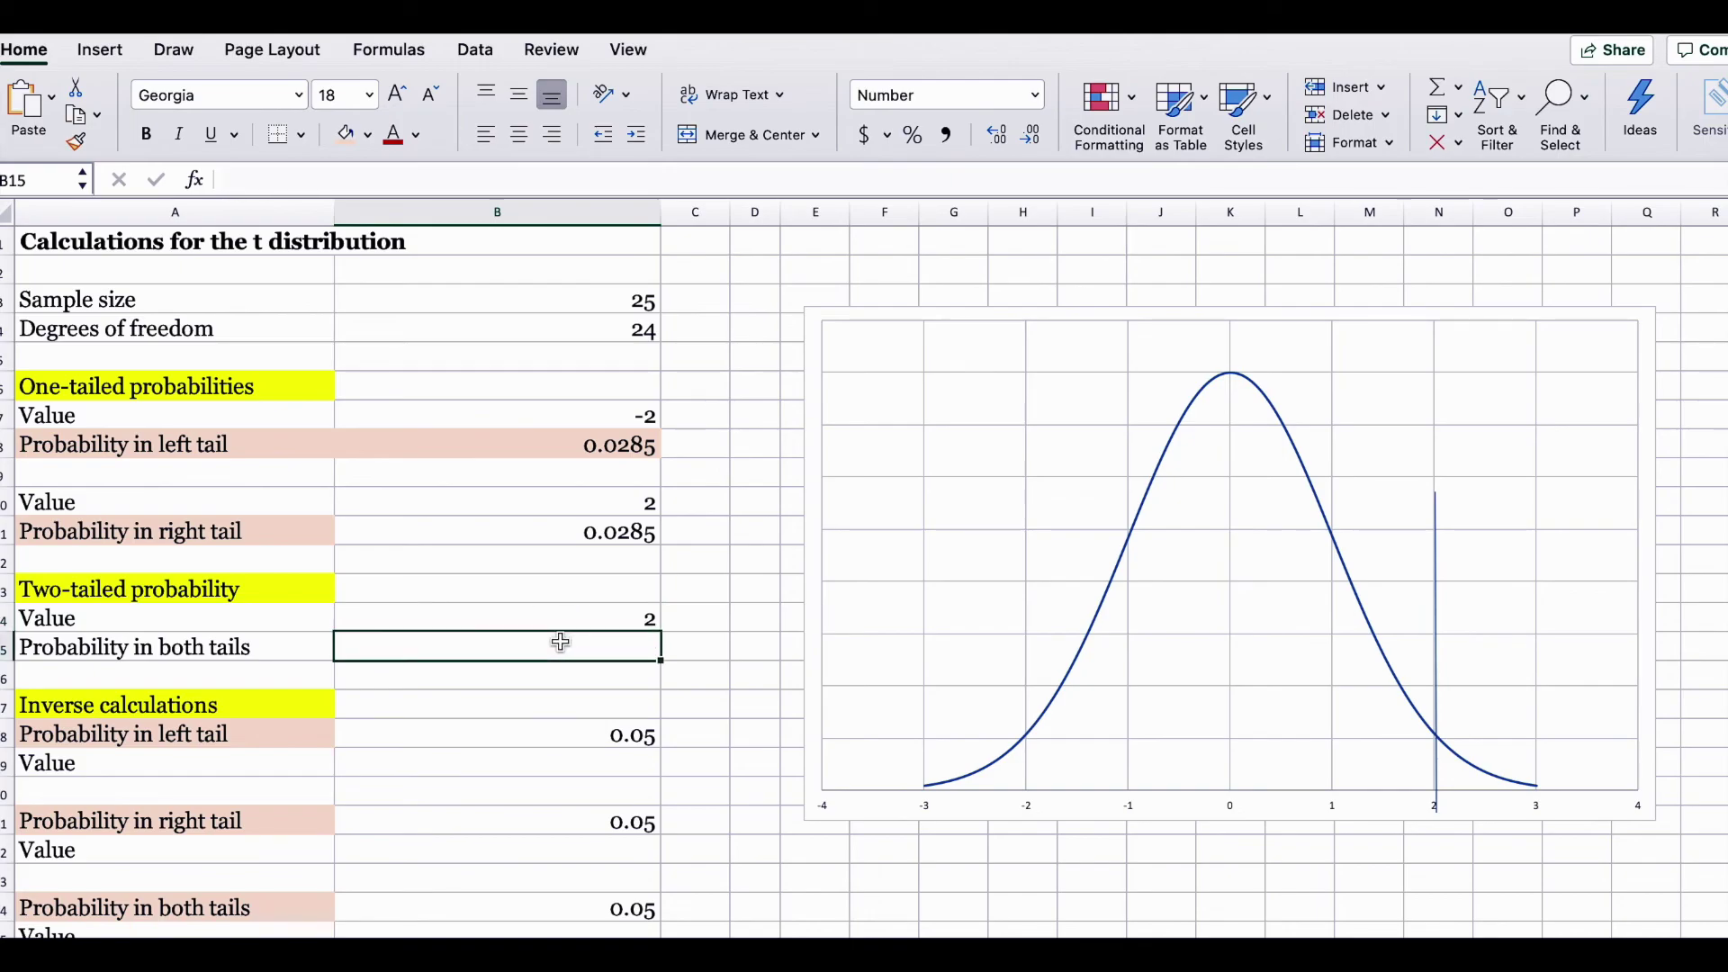
pyautogui.click(344, 135)
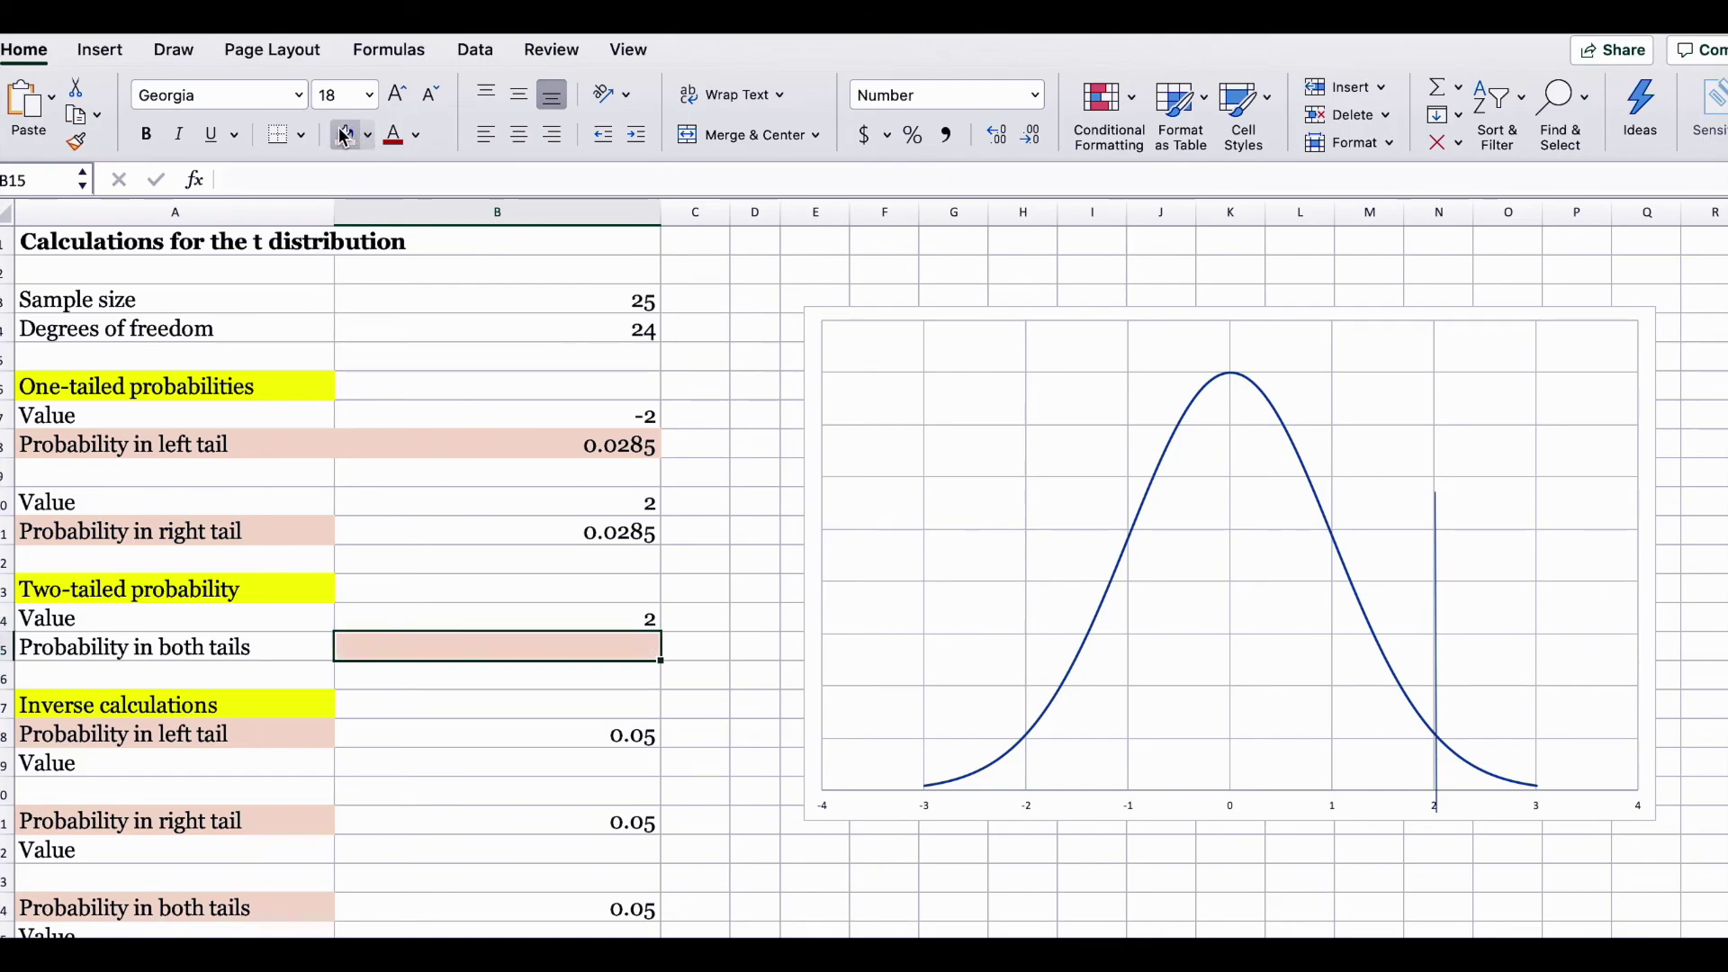
pyautogui.moveTo(1436, 579); pyautogui.dragTo(1001, 484)
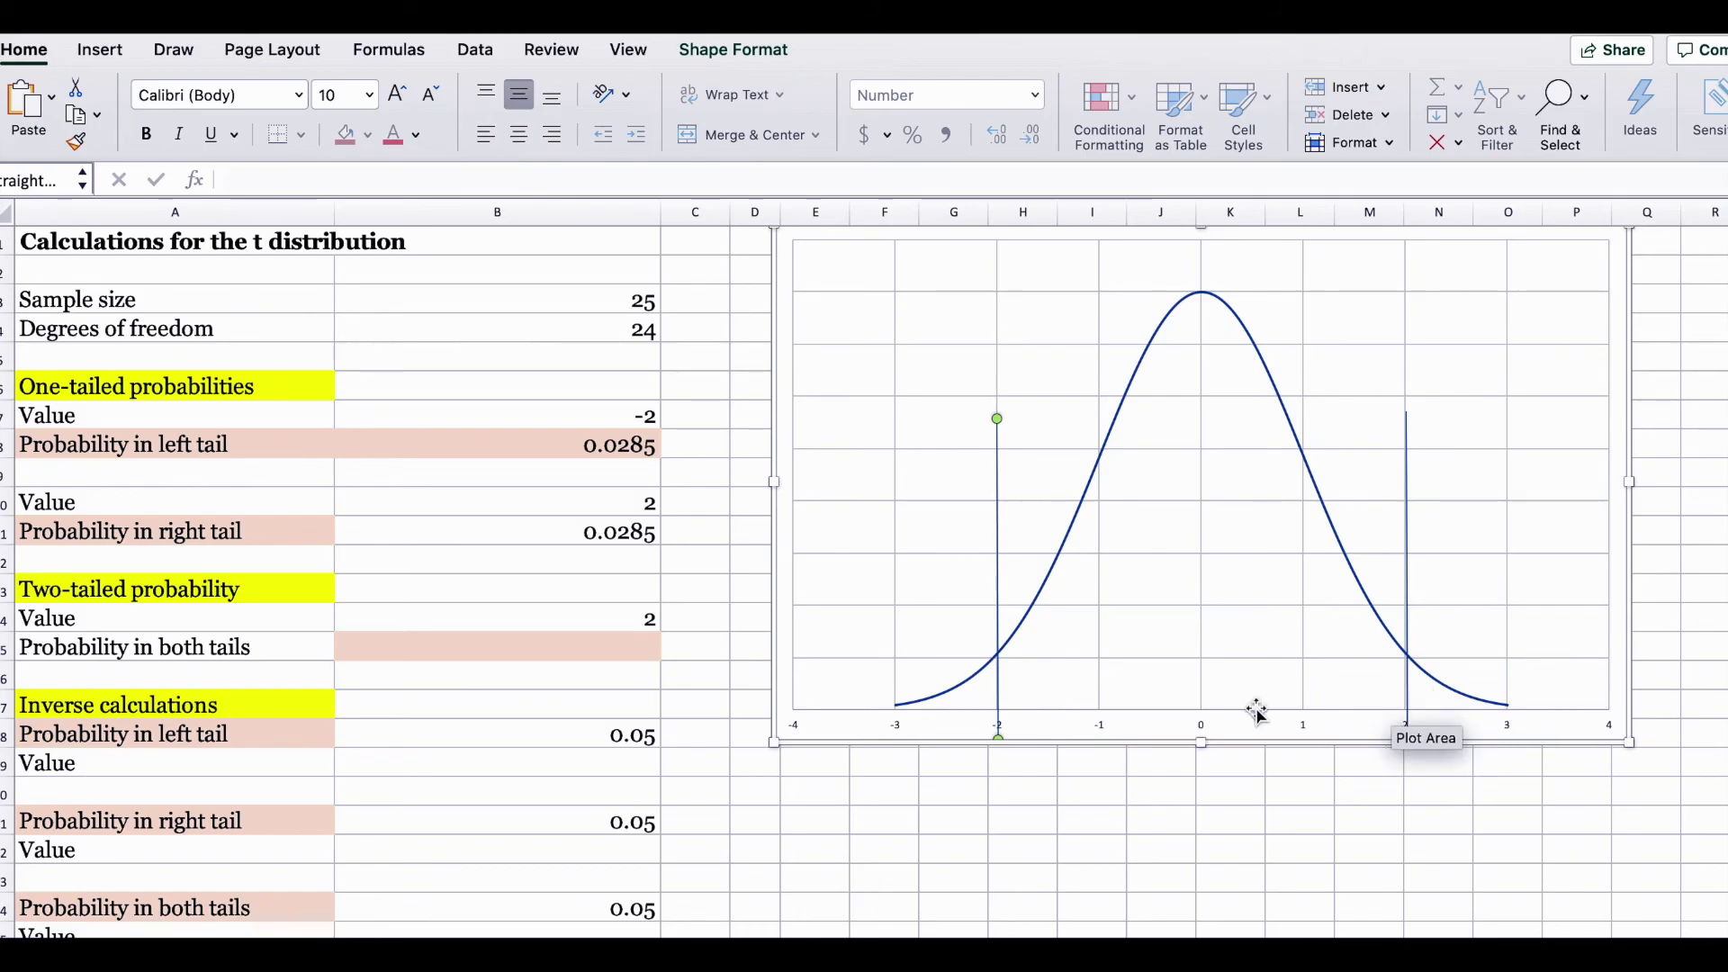
# Calculate the probability in both tails in B15 with =T.DIST.2T(B14,B4)
pyautogui.click(511, 637)
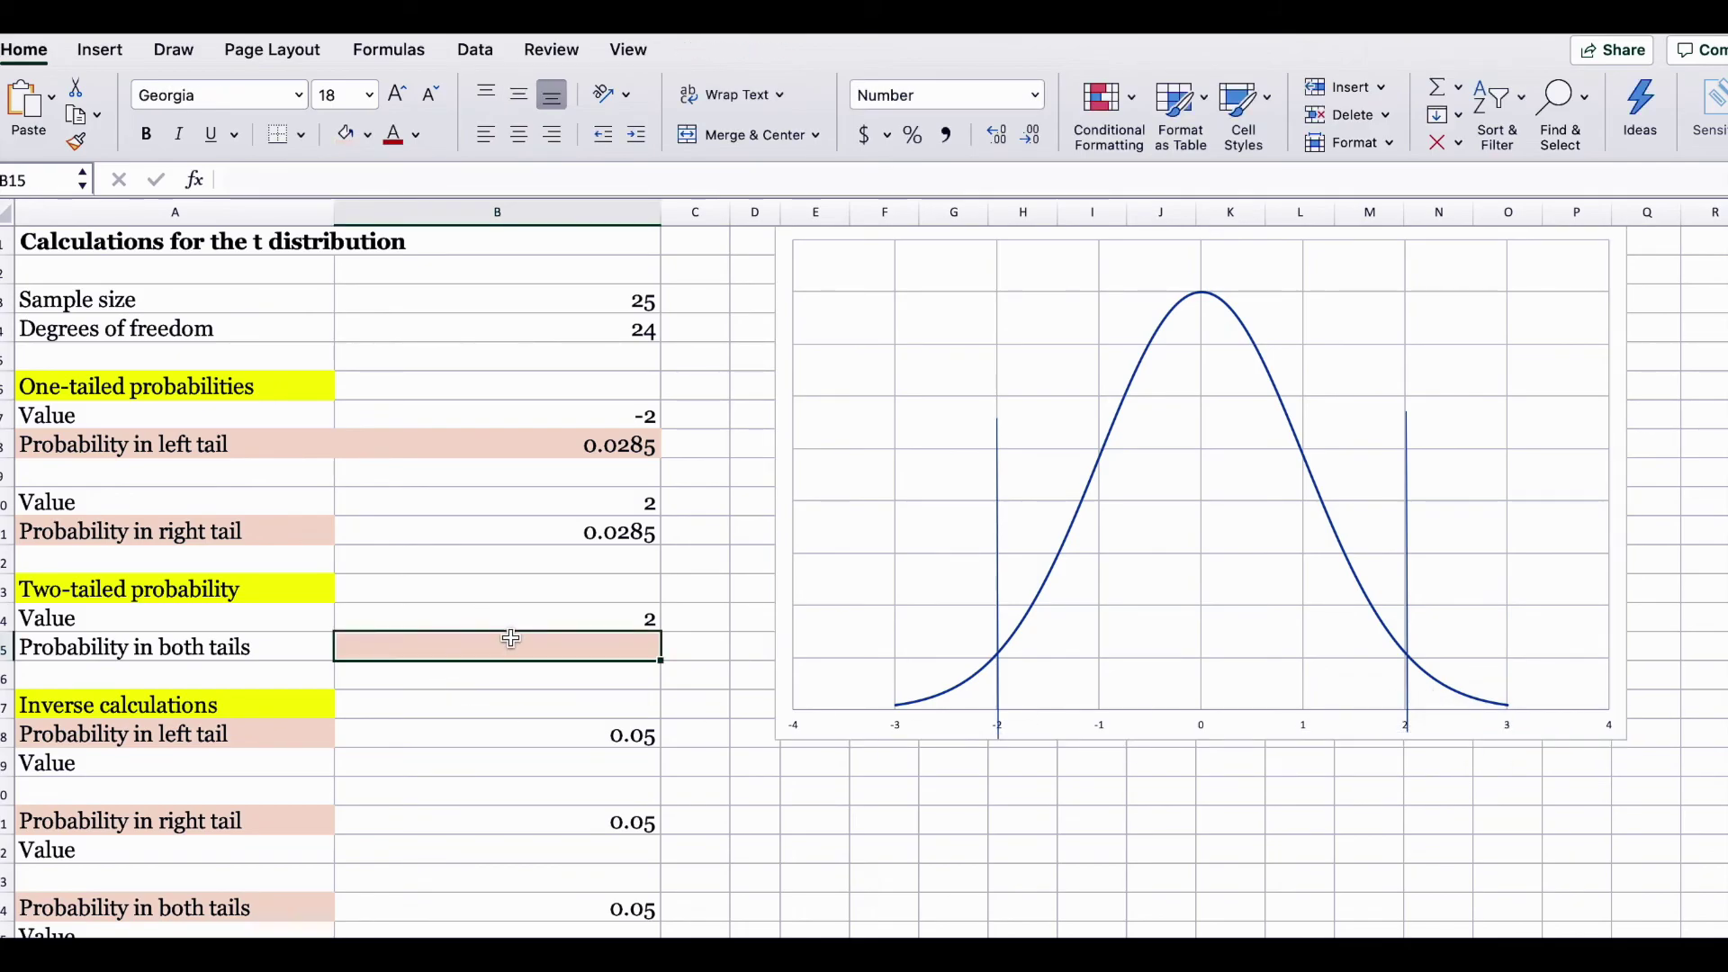
pyautogui.write('=t.dist')
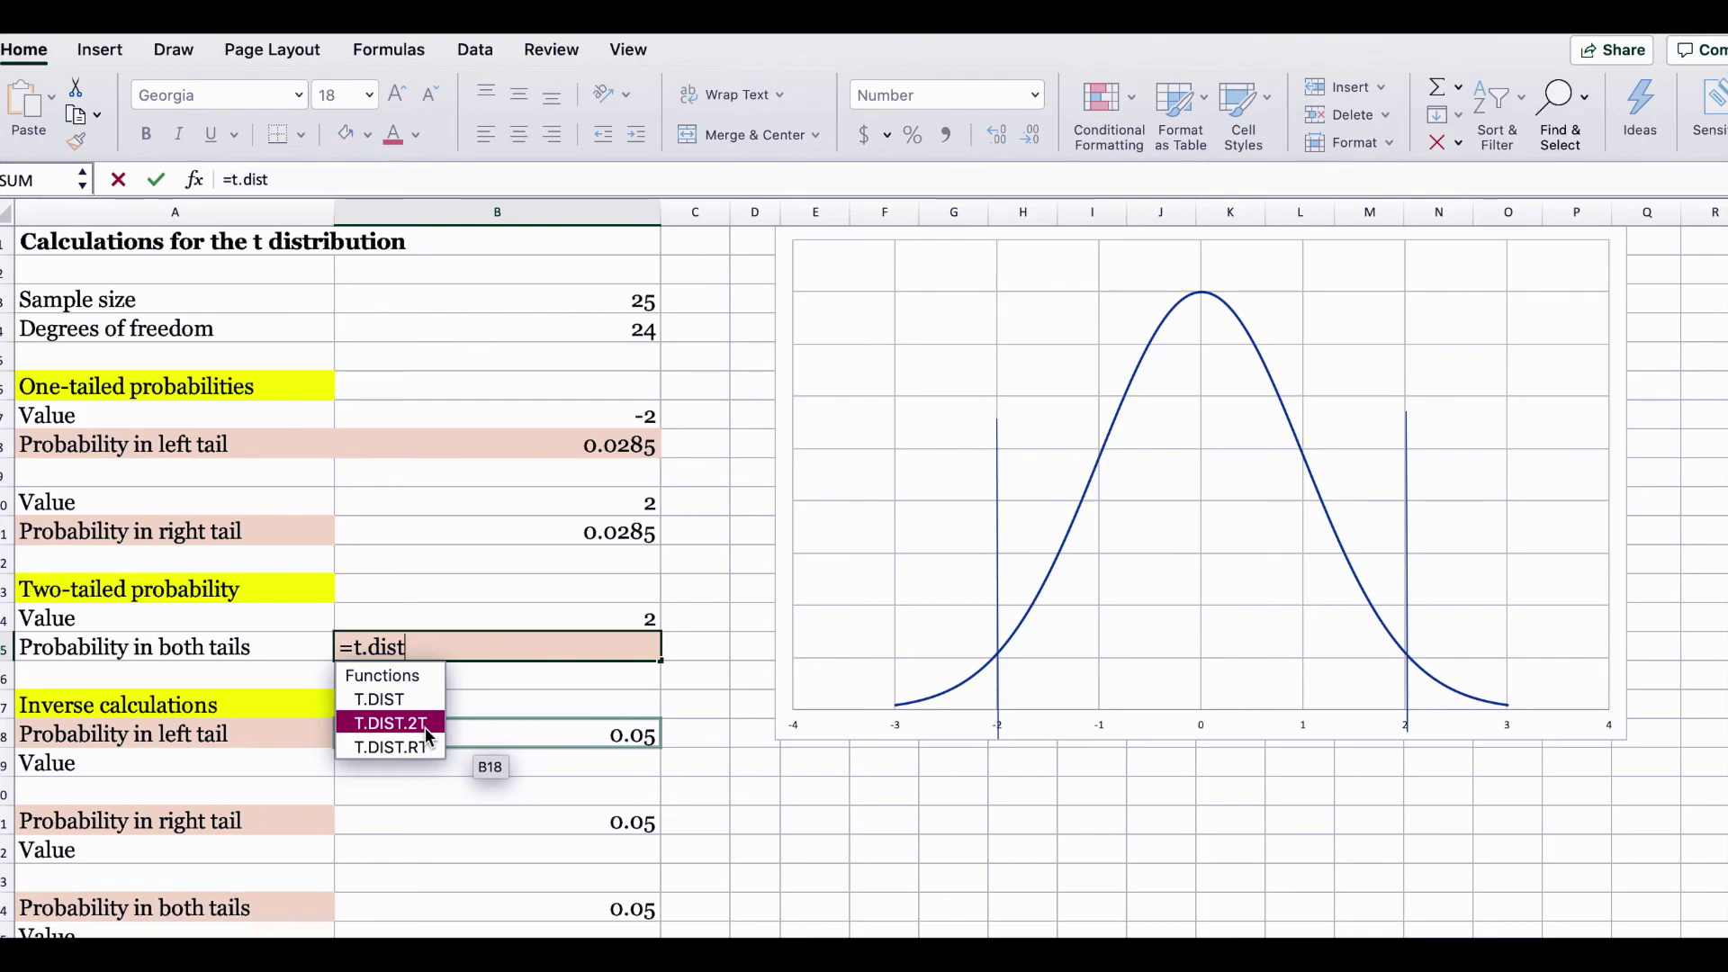
pyautogui.doubleClick(425, 725)
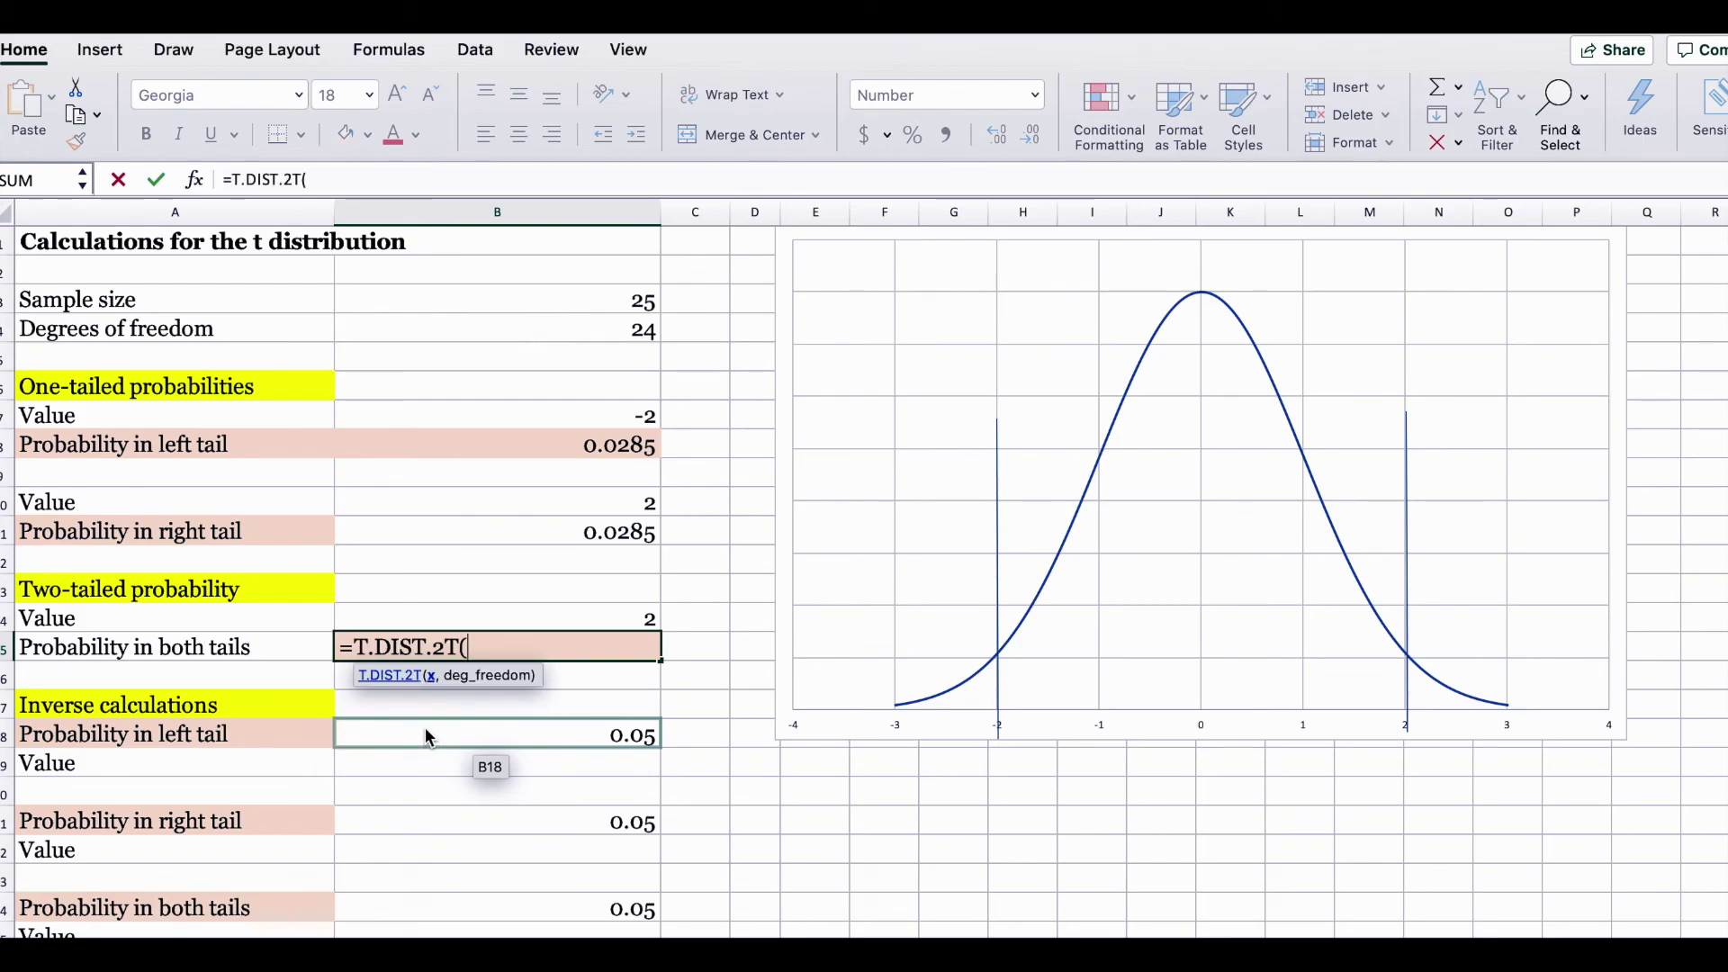
pyautogui.click(559, 615)
pyautogui.write(',')
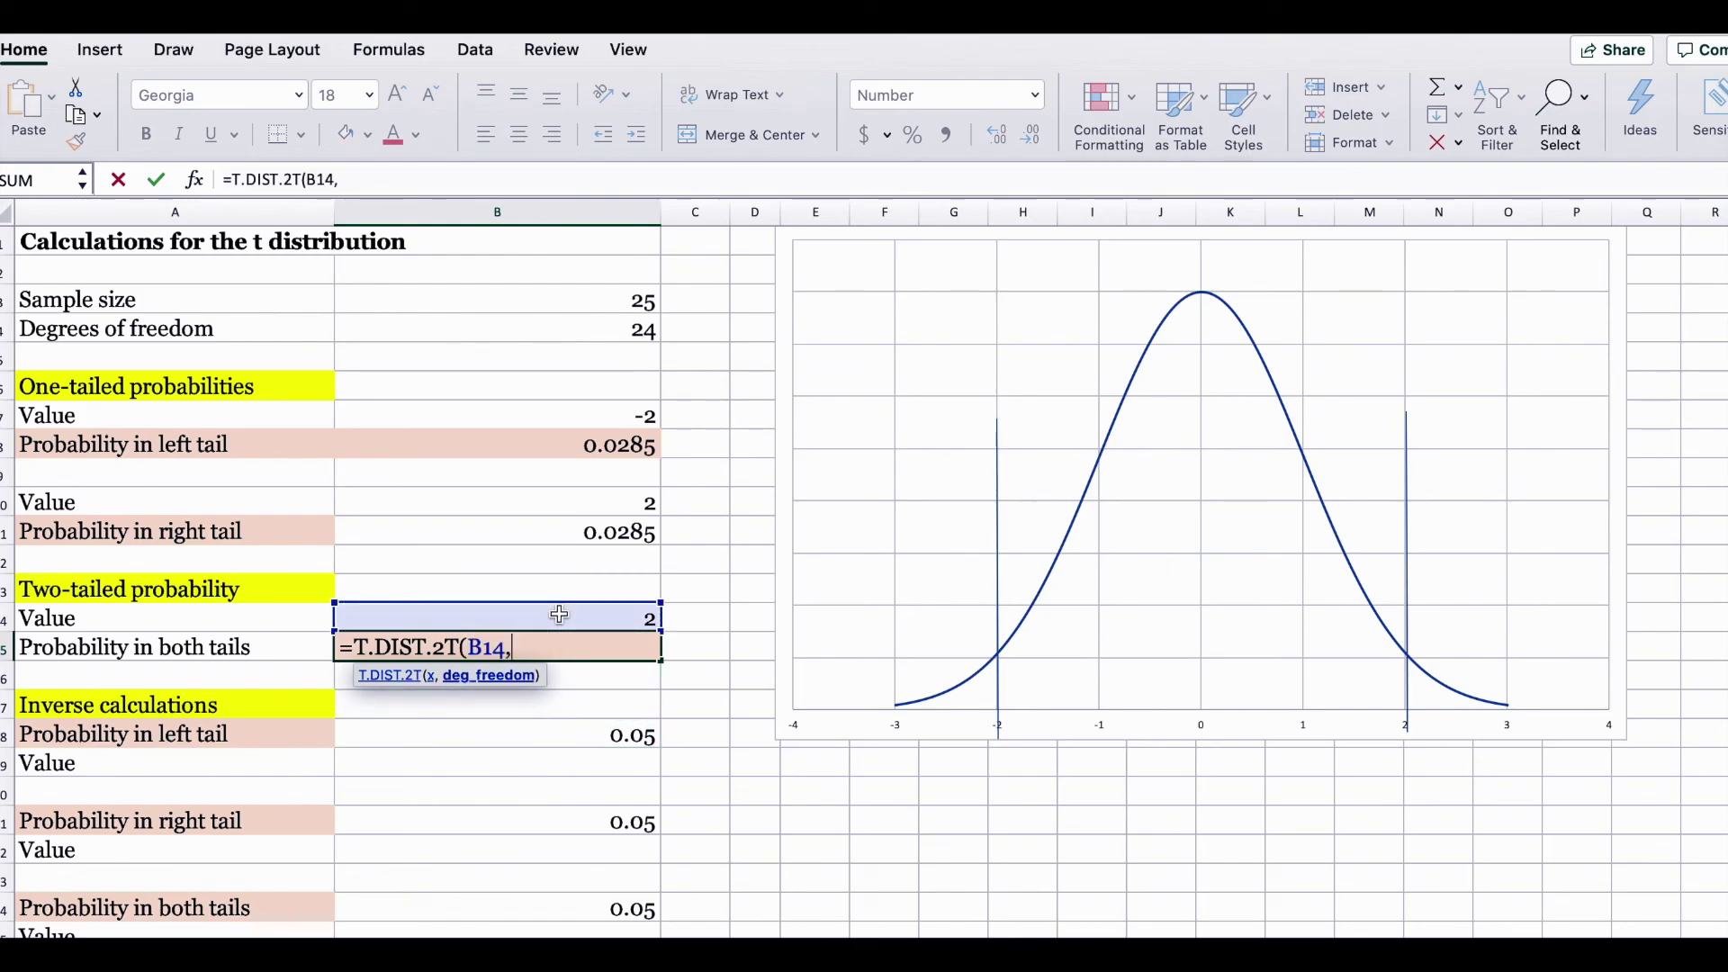
pyautogui.click(580, 320)
pyautogui.write(')')
pyautogui.press('Return')
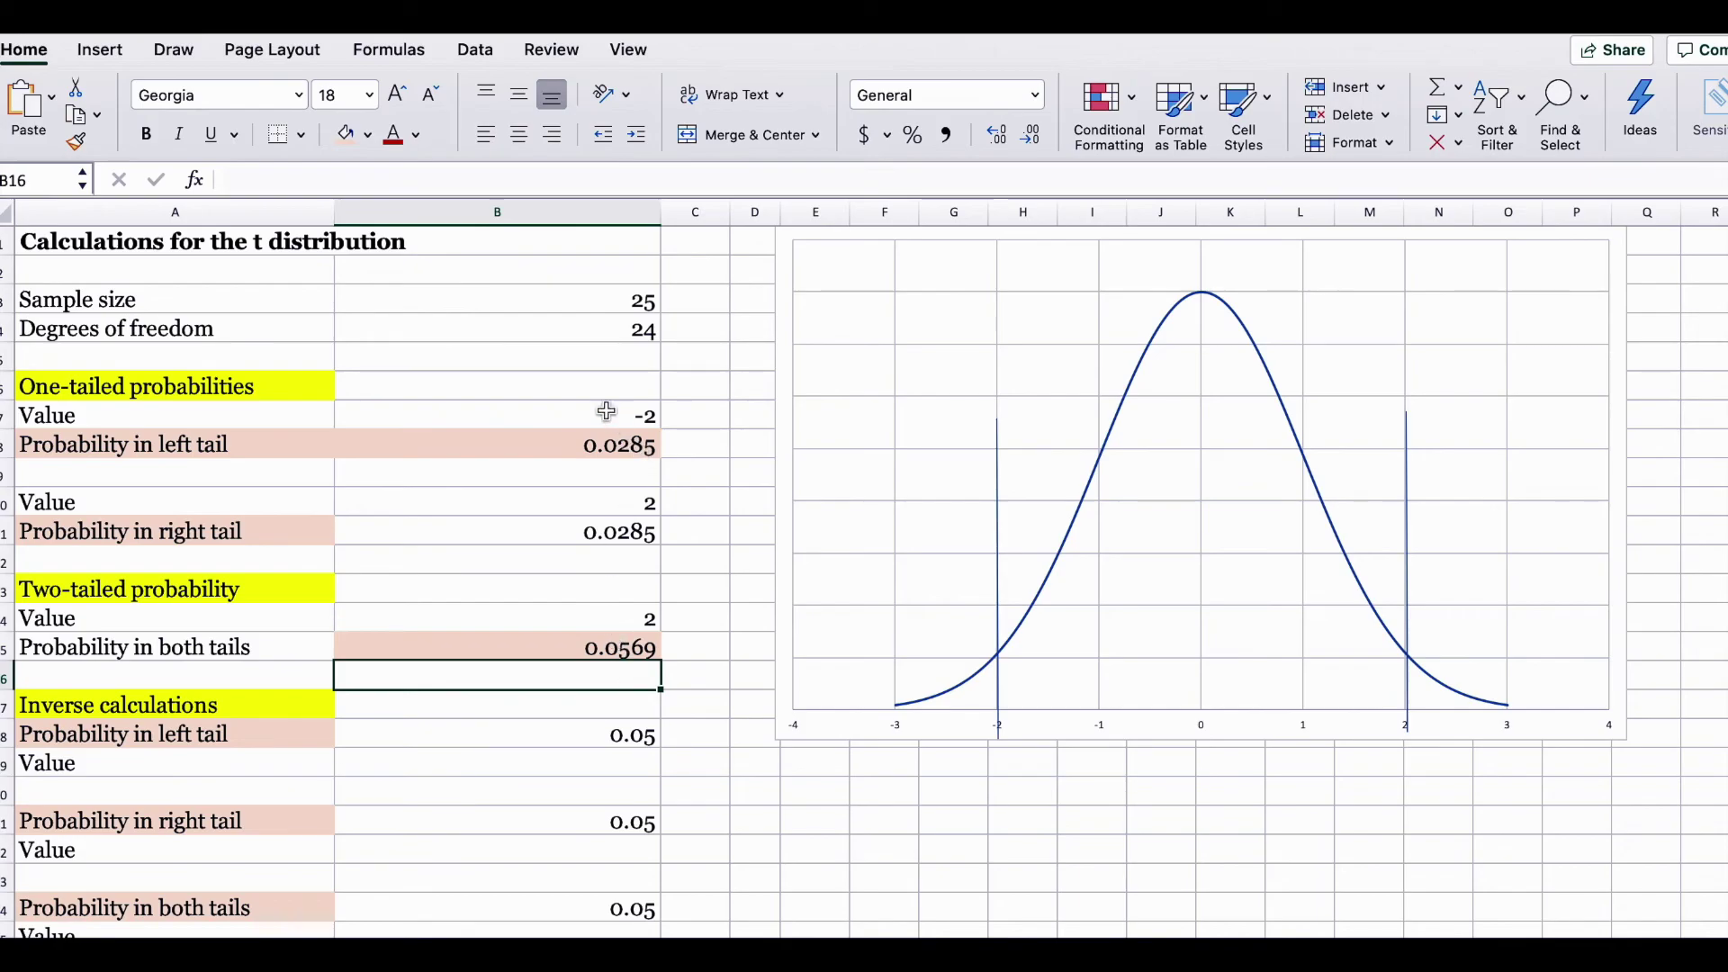
# Fill the right-tail probability cell B11 with the same light pink as its label
pyautogui.click(612, 532)
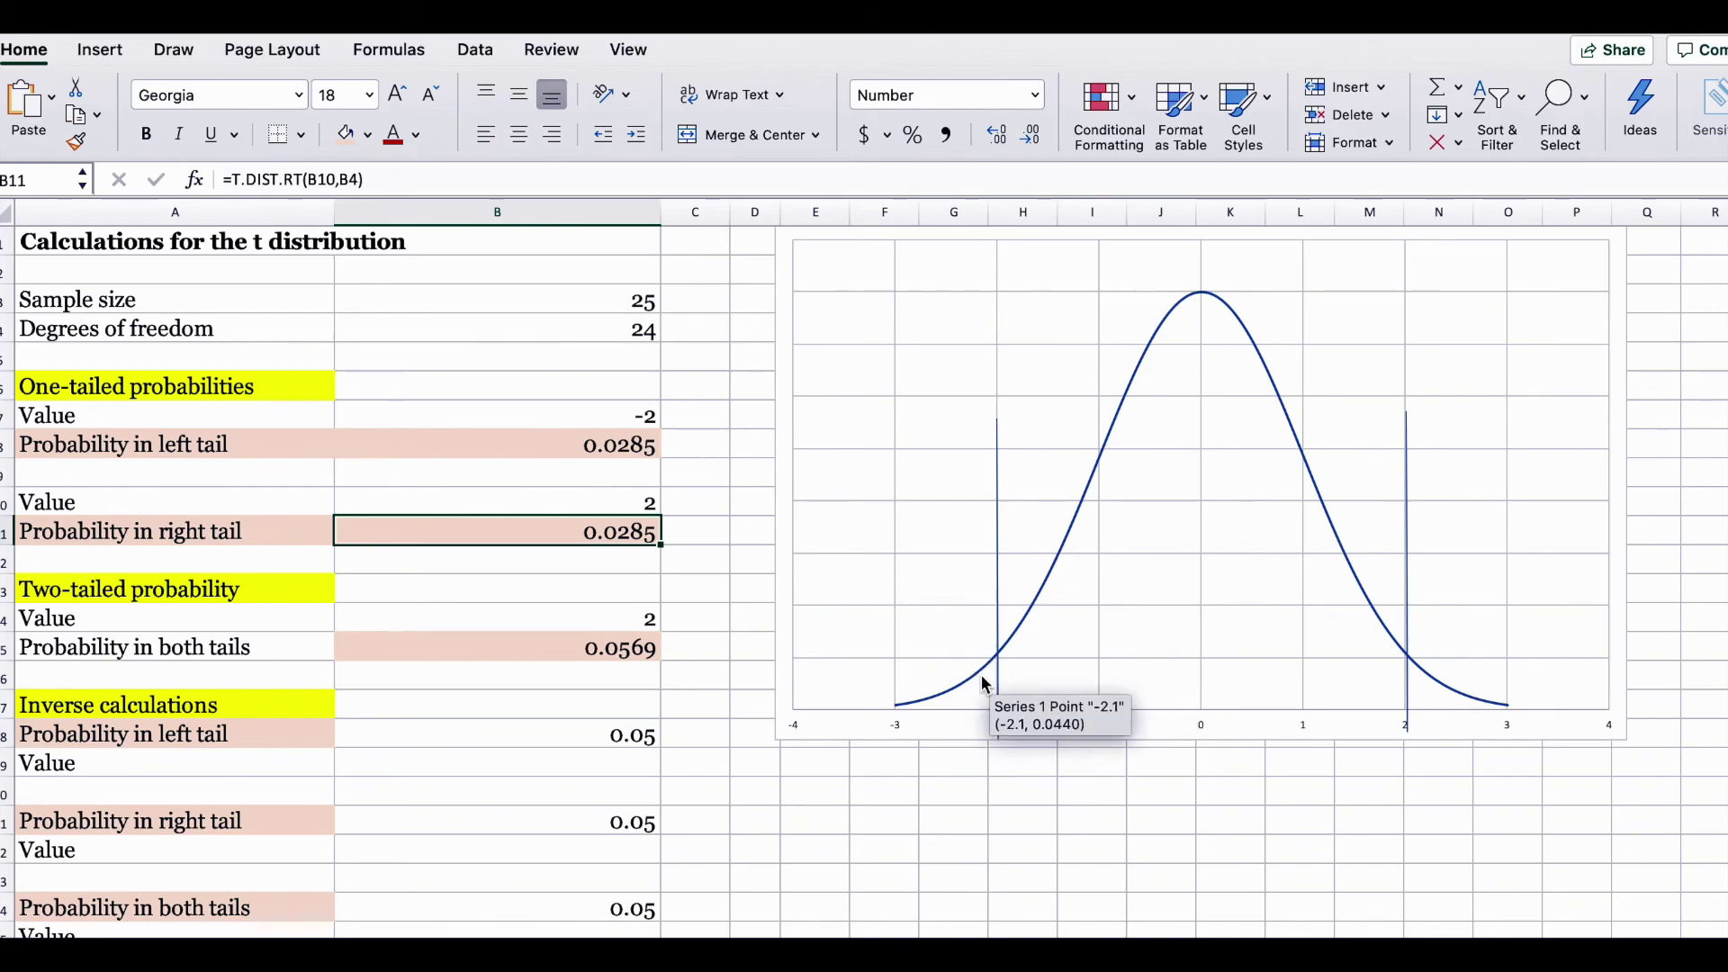
pyautogui.moveTo(915, 697)
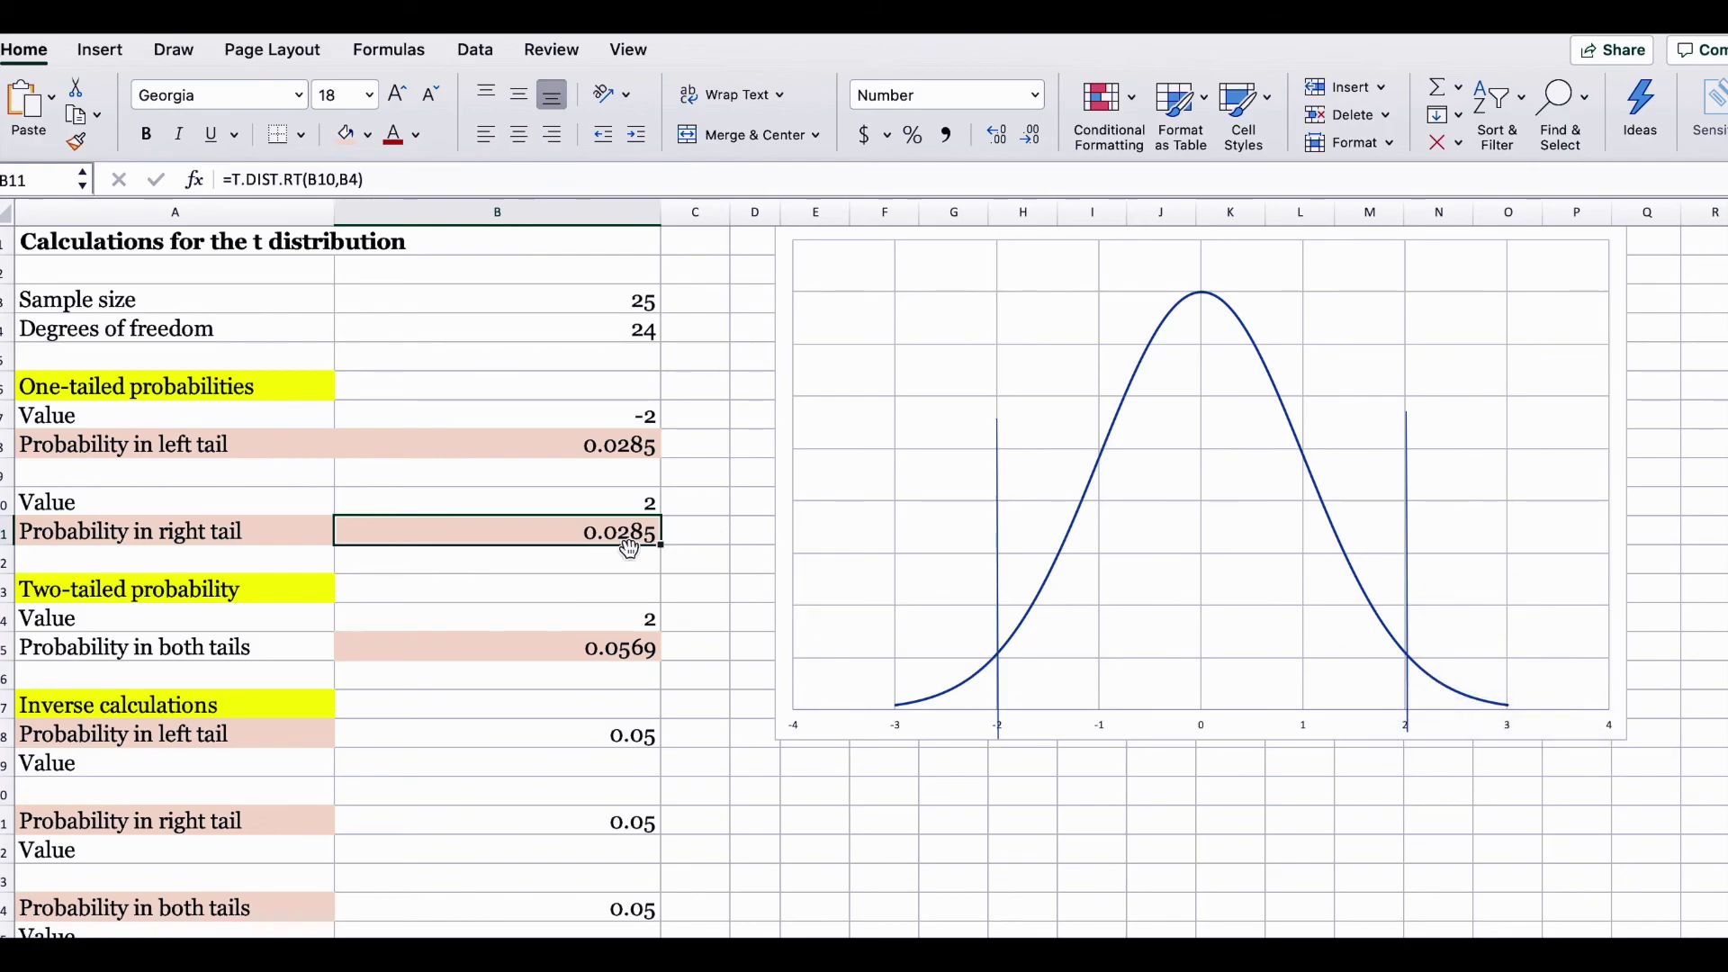
# Double the right-tail probability in cell C11 with the formula =B11*2
pyautogui.click(688, 534)
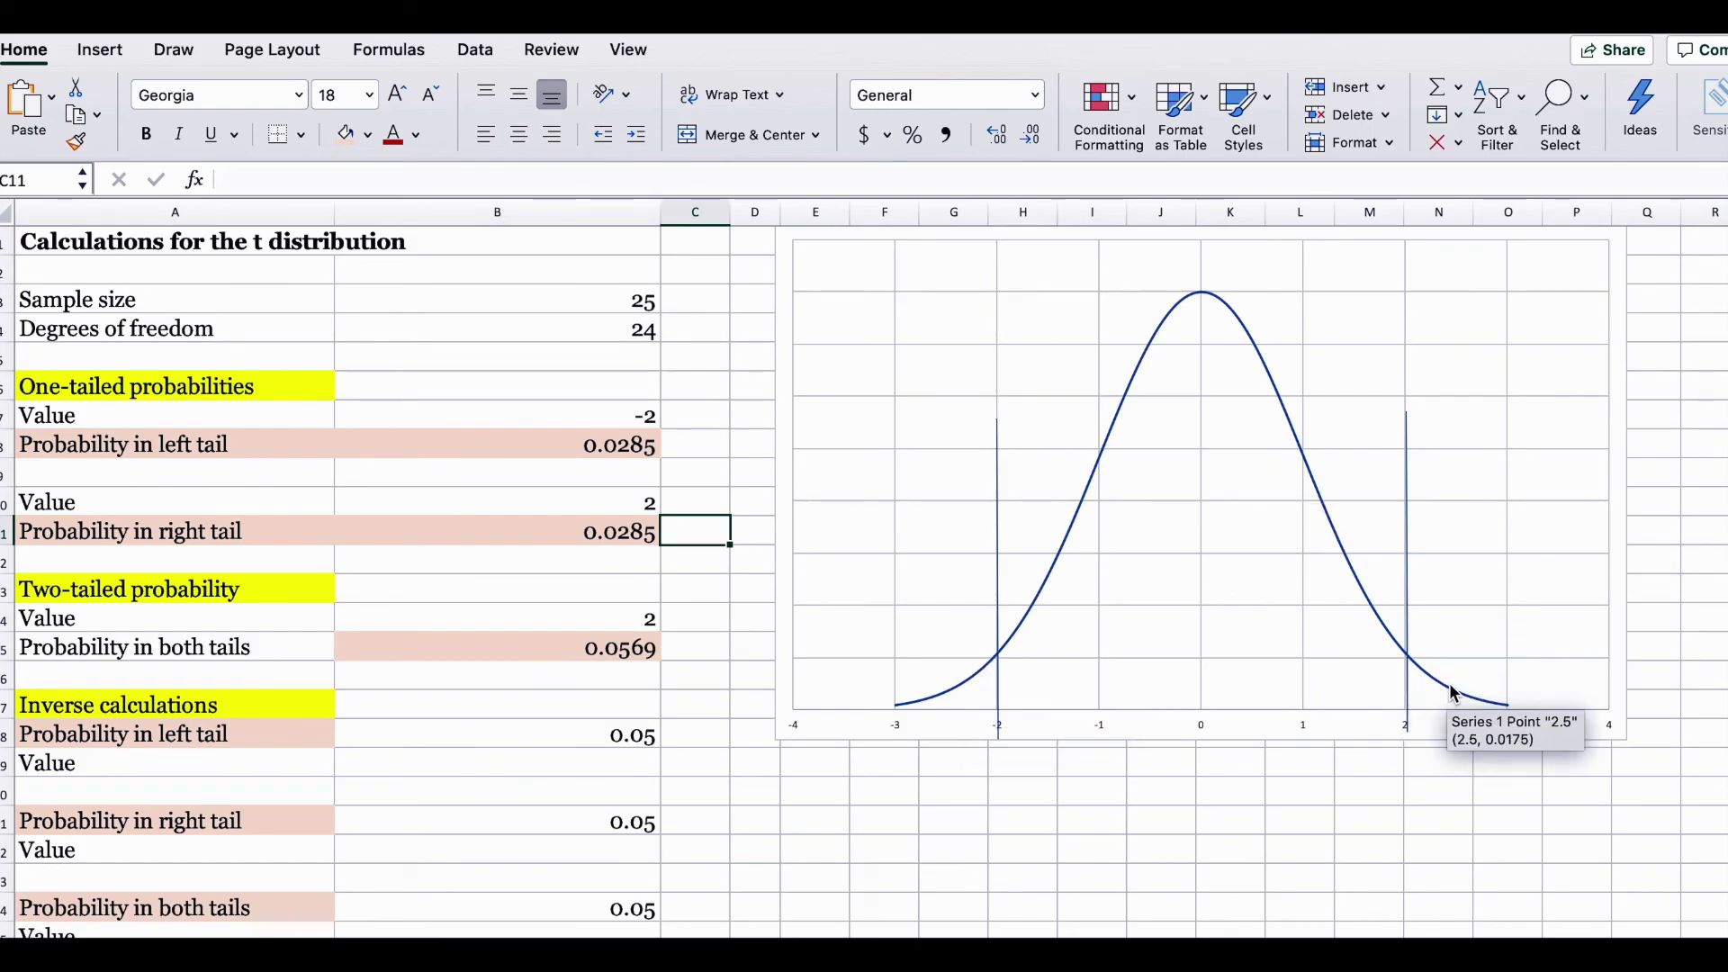
pyautogui.write('=')
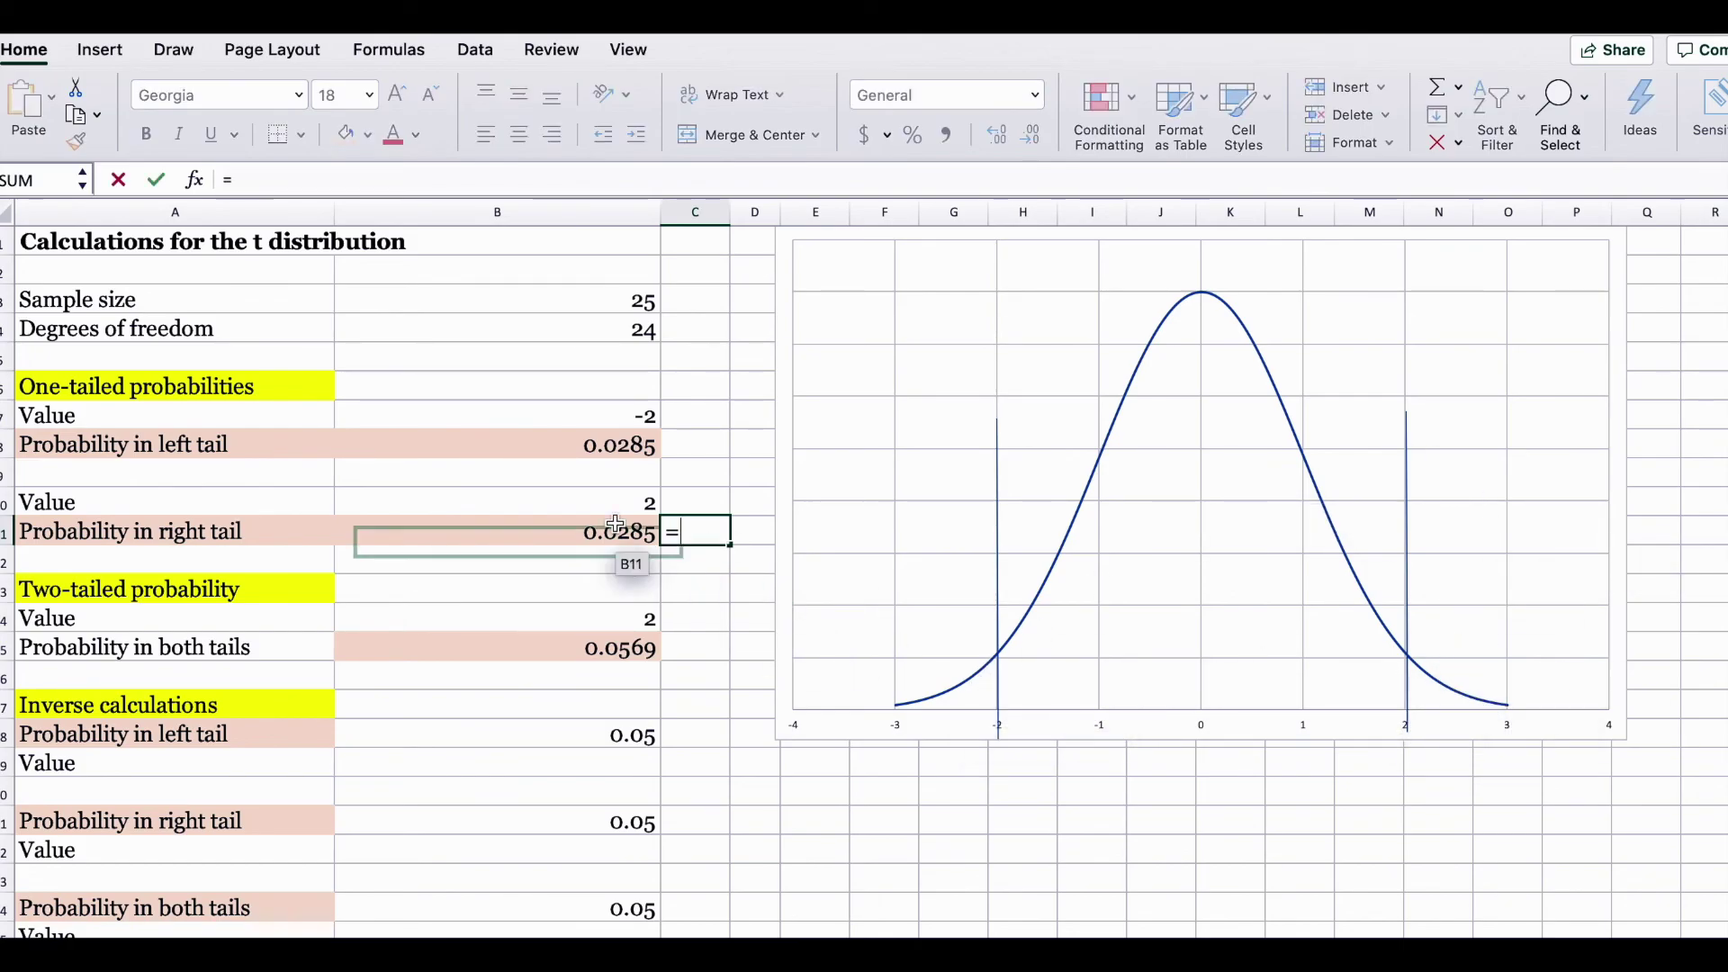
pyautogui.click(609, 545)
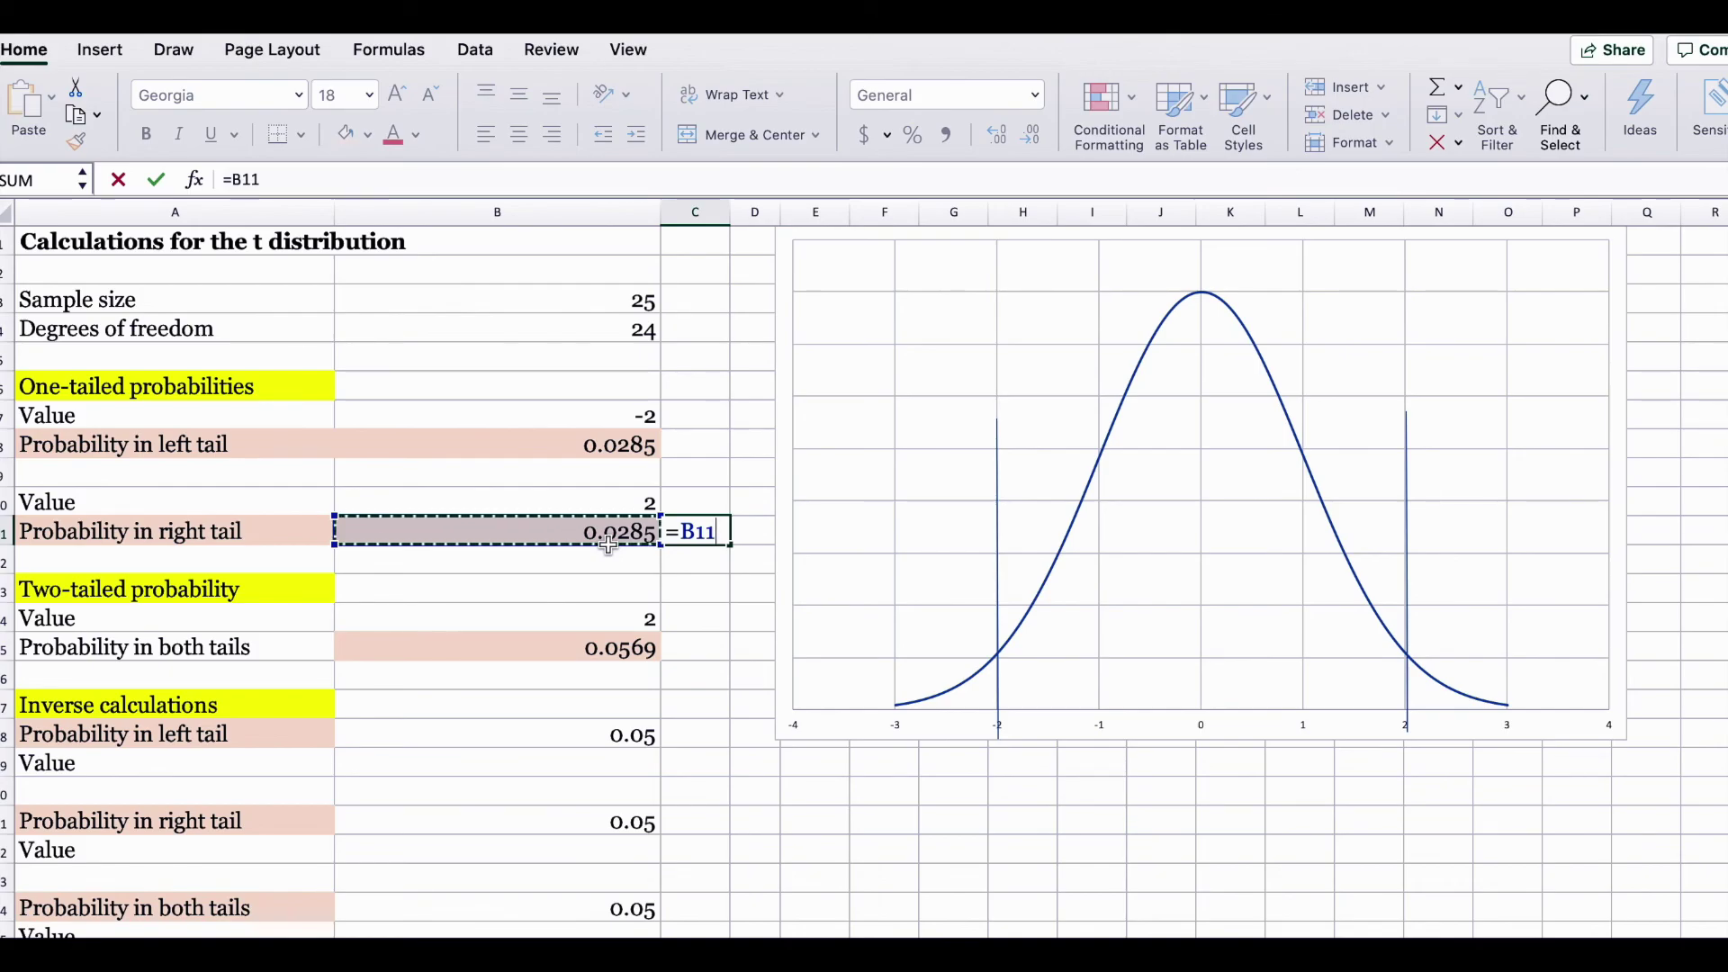
pyautogui.write('*2')
pyautogui.press('Return')
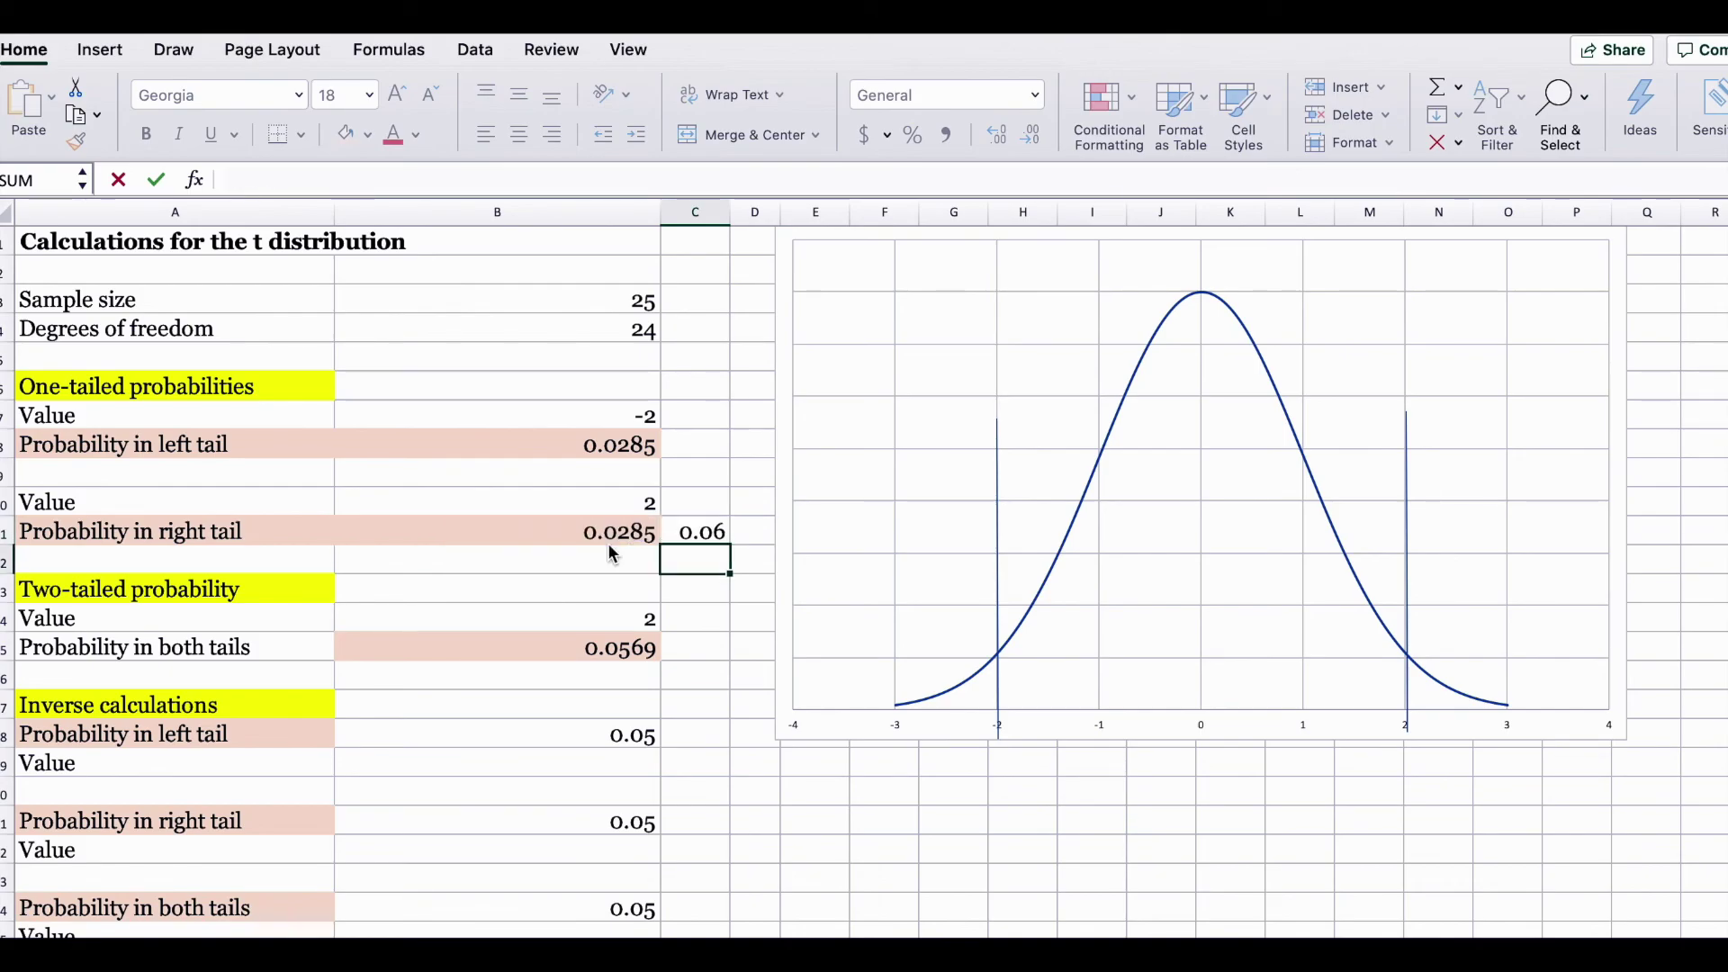
# Show the doubled probability in C11 to four decimal places, fill it light pink, and compare it with B15
pyautogui.click(693, 530)
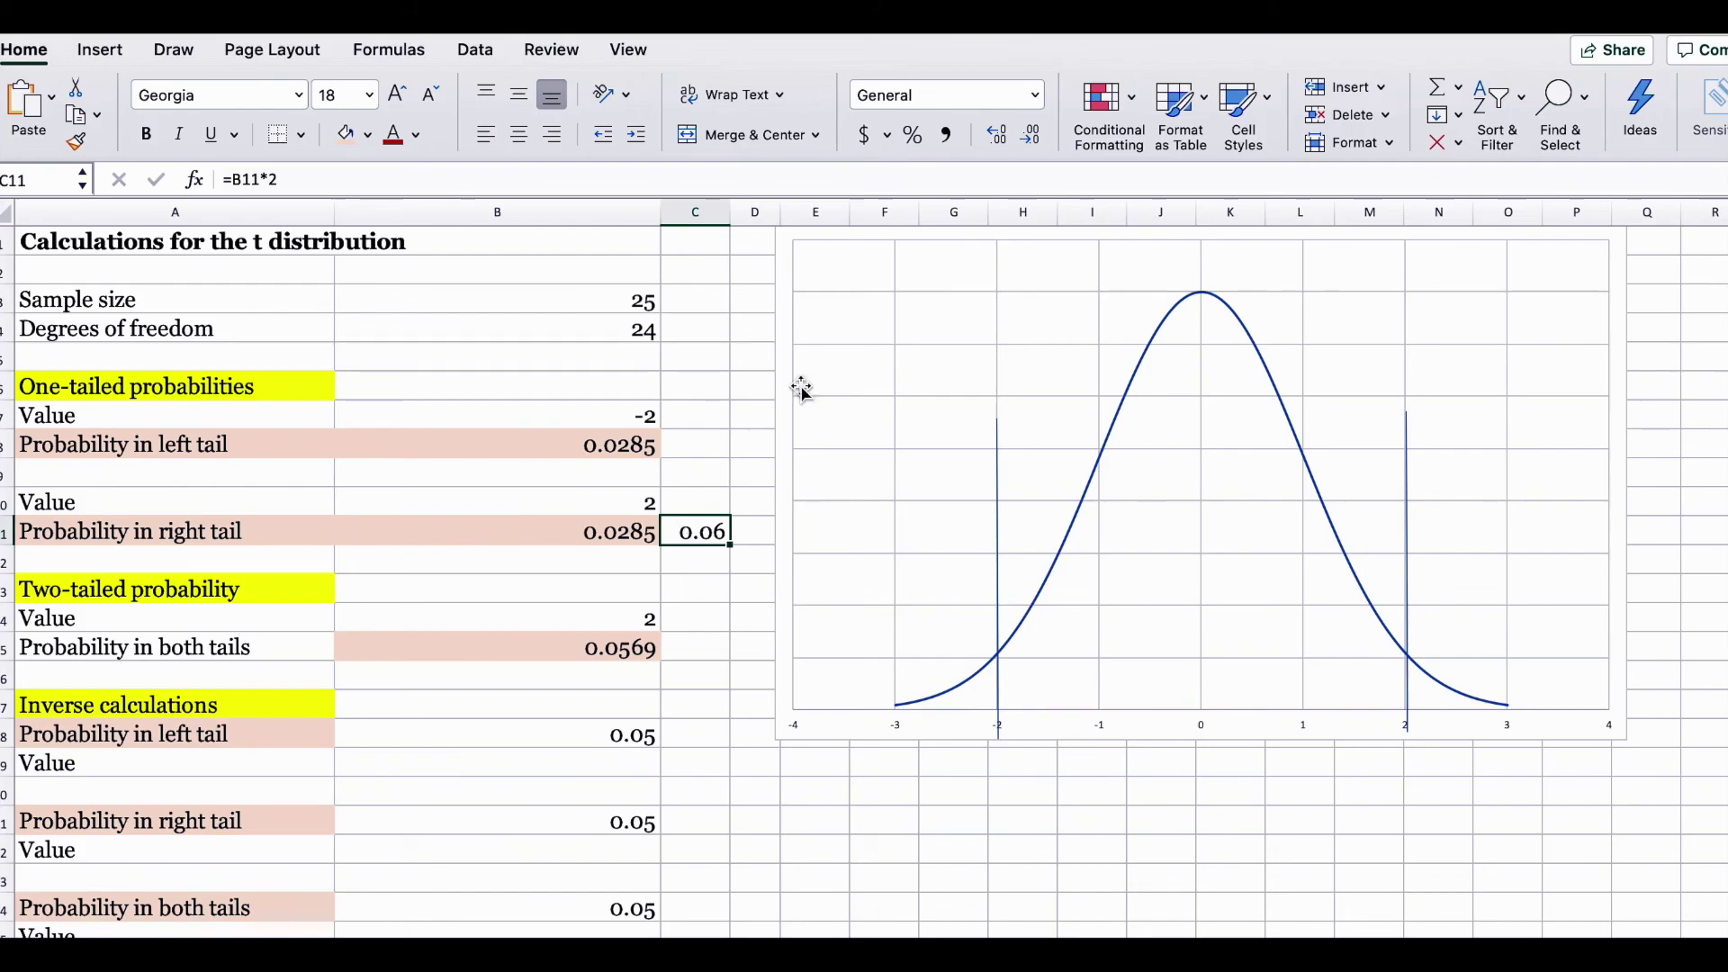
pyautogui.click(1001, 136)
pyautogui.click(1001, 136)
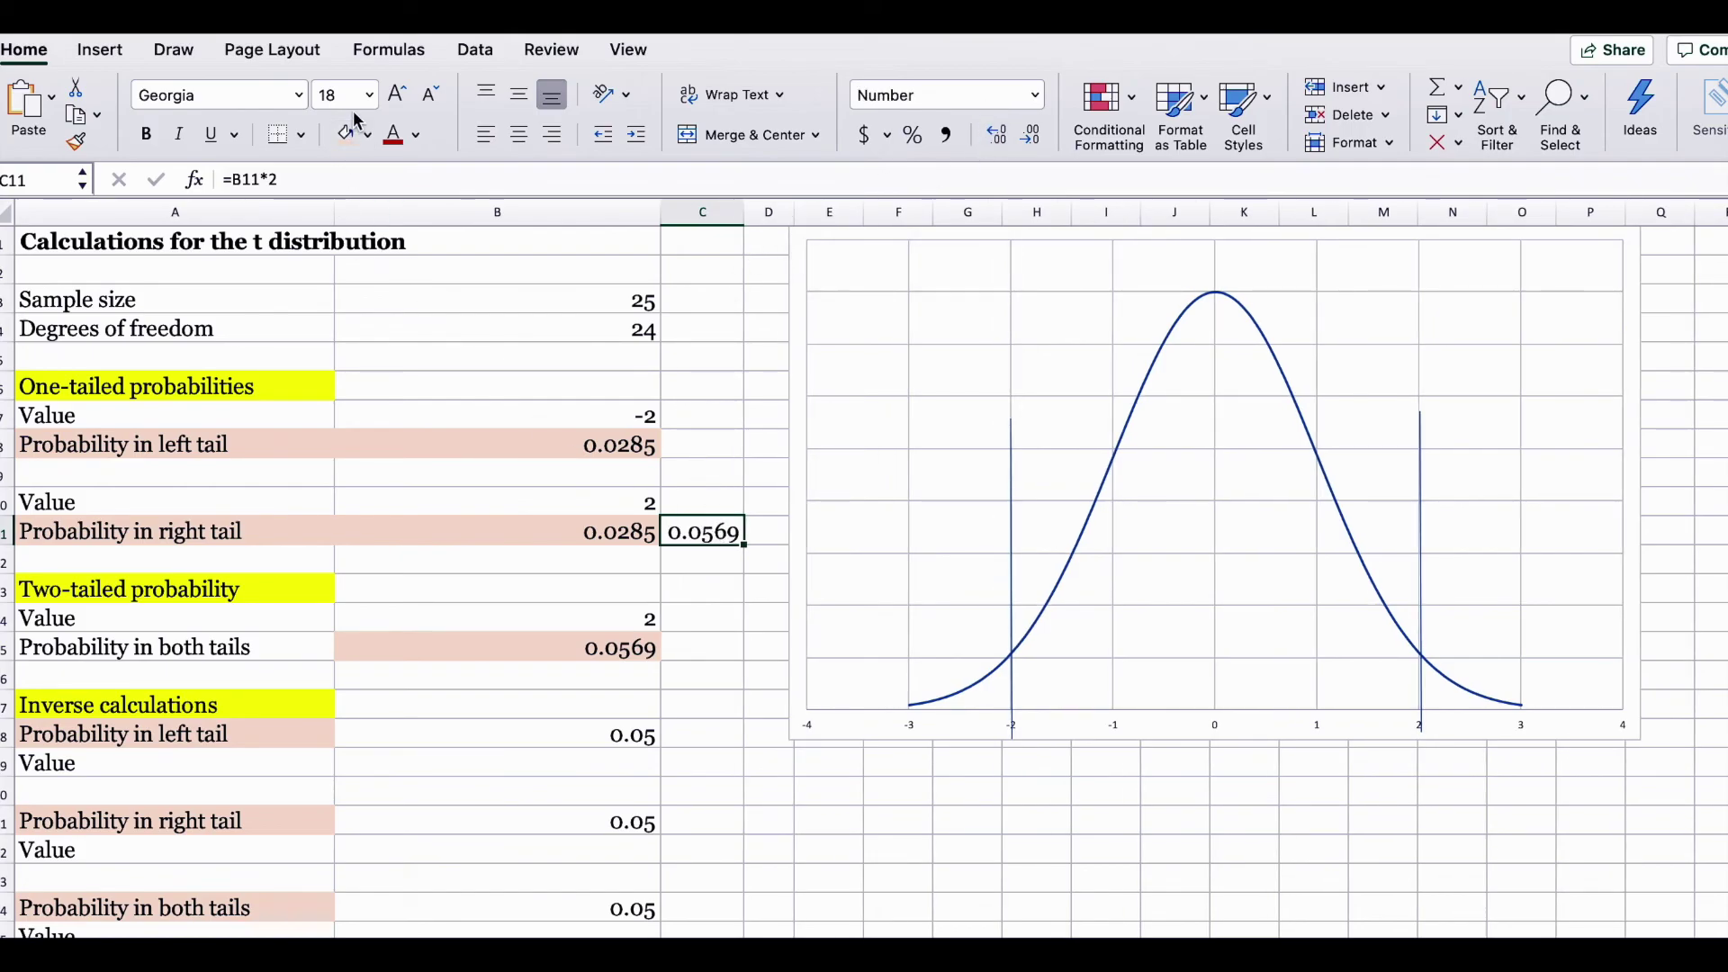
pyautogui.click(543, 651)
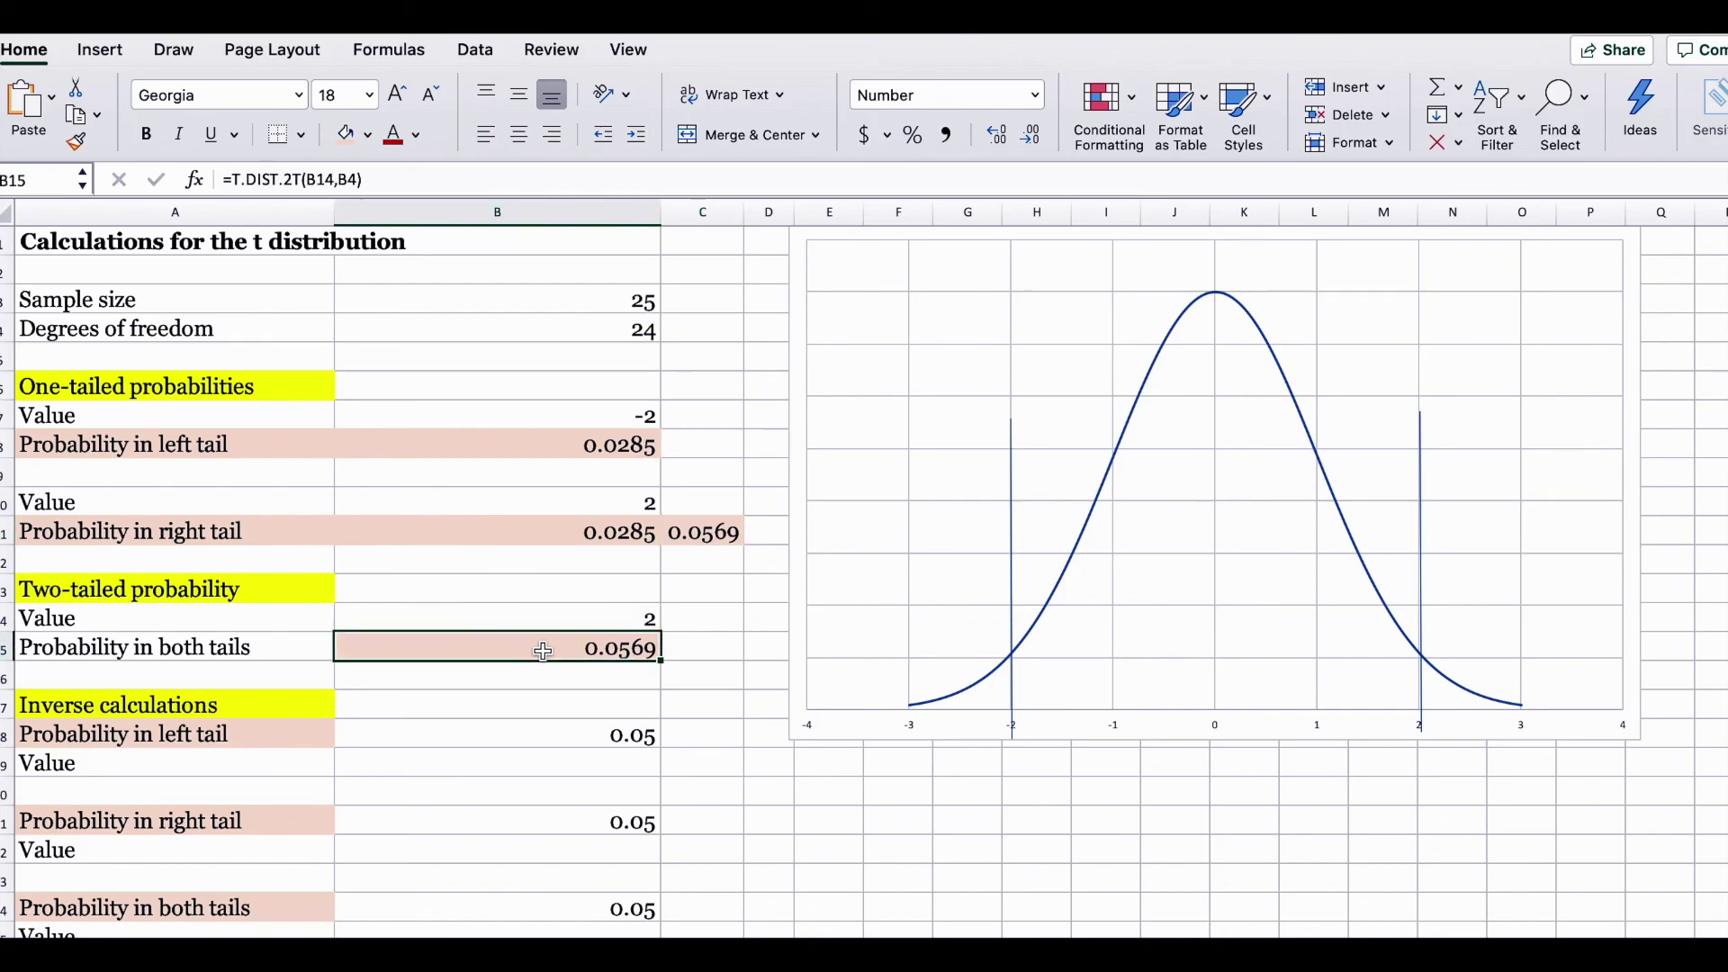
# Clear the doubled-probability formula from C11
pyautogui.click(725, 535)
pyautogui.press('Delete')
pyautogui.scroll(-2, 727, 547)
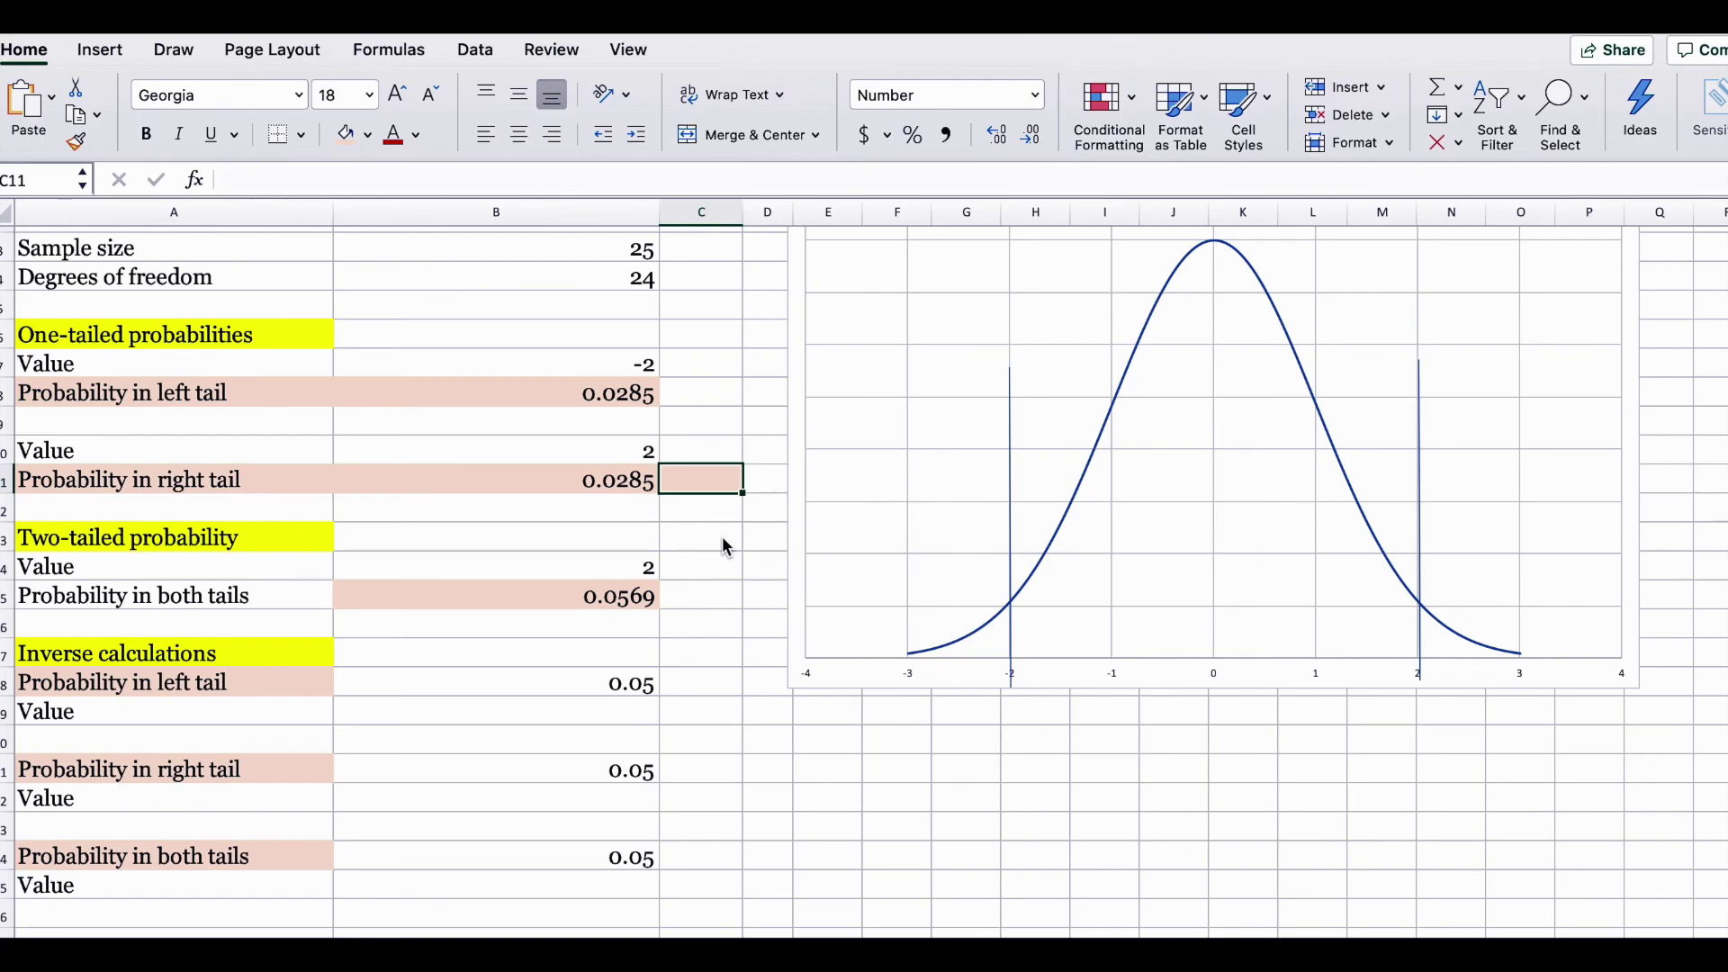
# Compare the left-tail inverse inputs in B18 and B19 with the values in B14 and B10 and the probability in B11
pyautogui.click(595, 686)
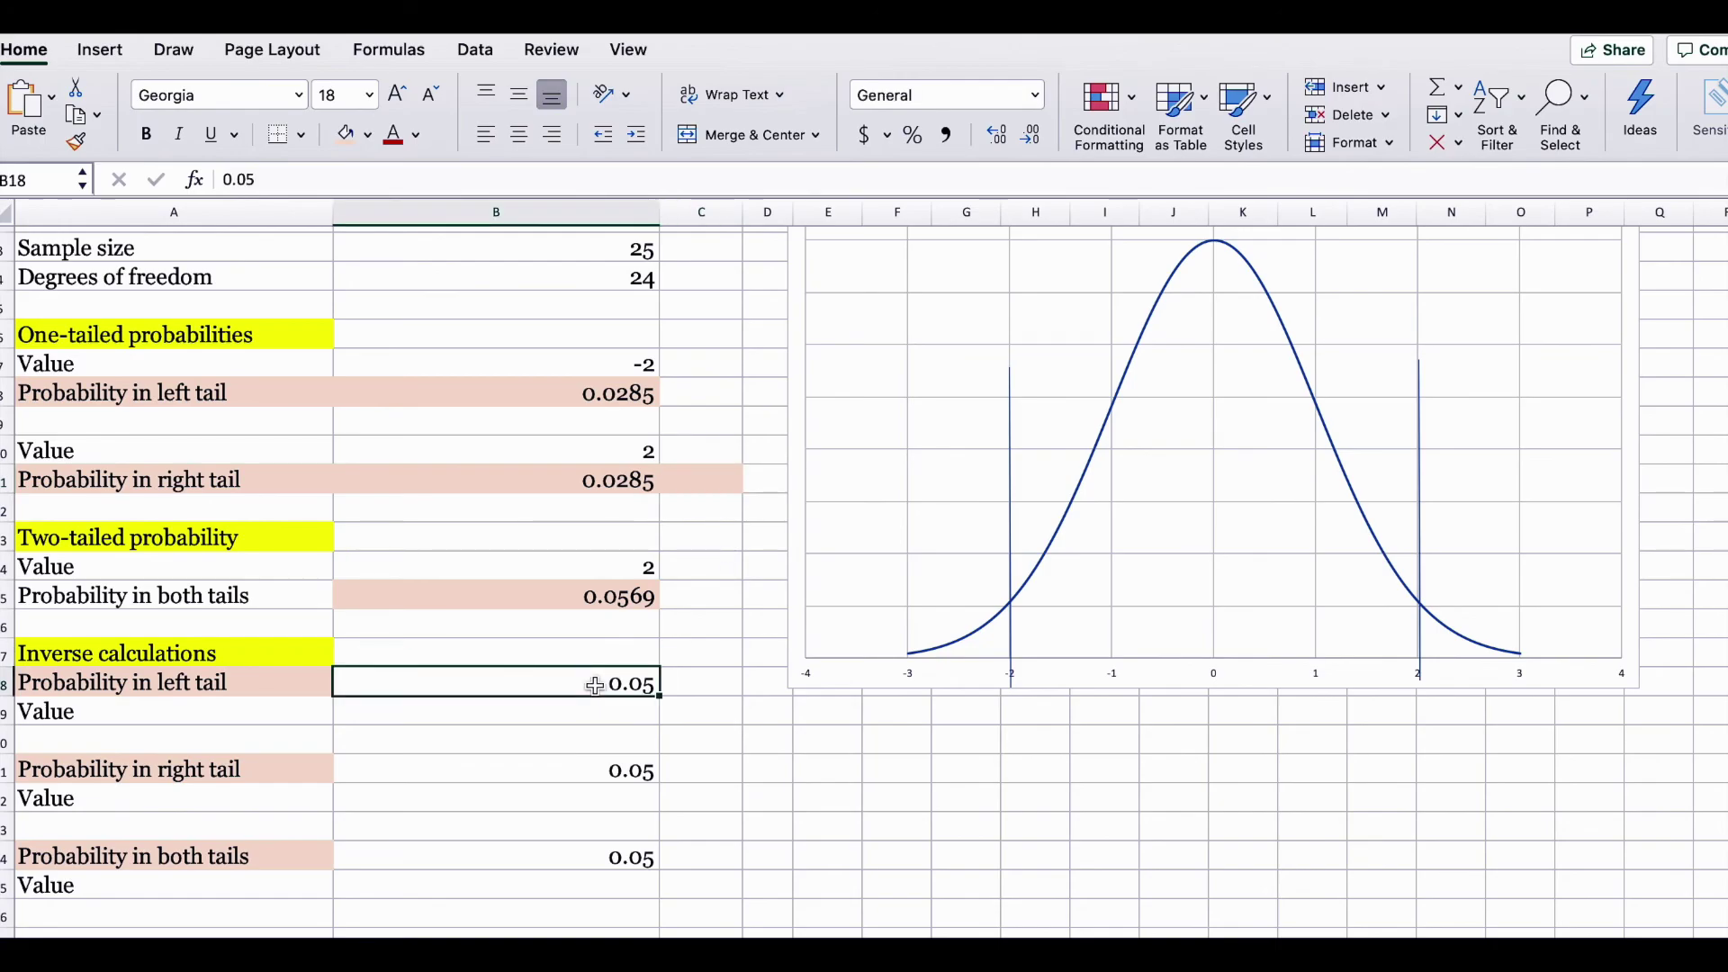
pyautogui.click(590, 710)
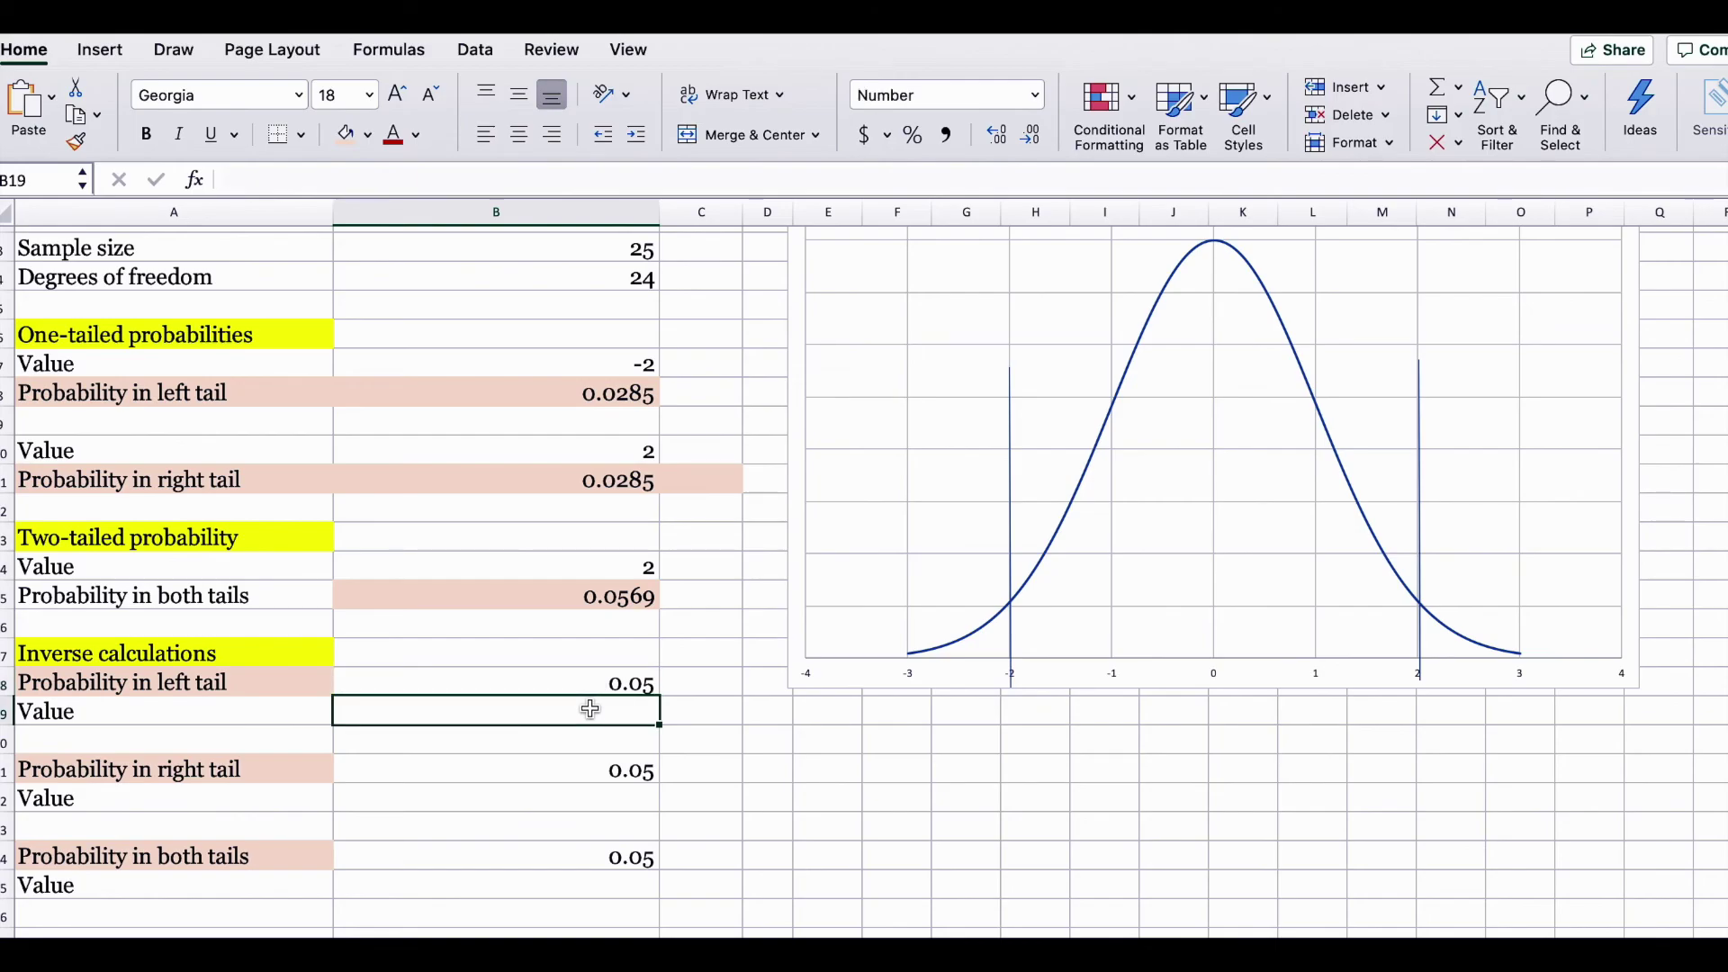
pyautogui.click(641, 563)
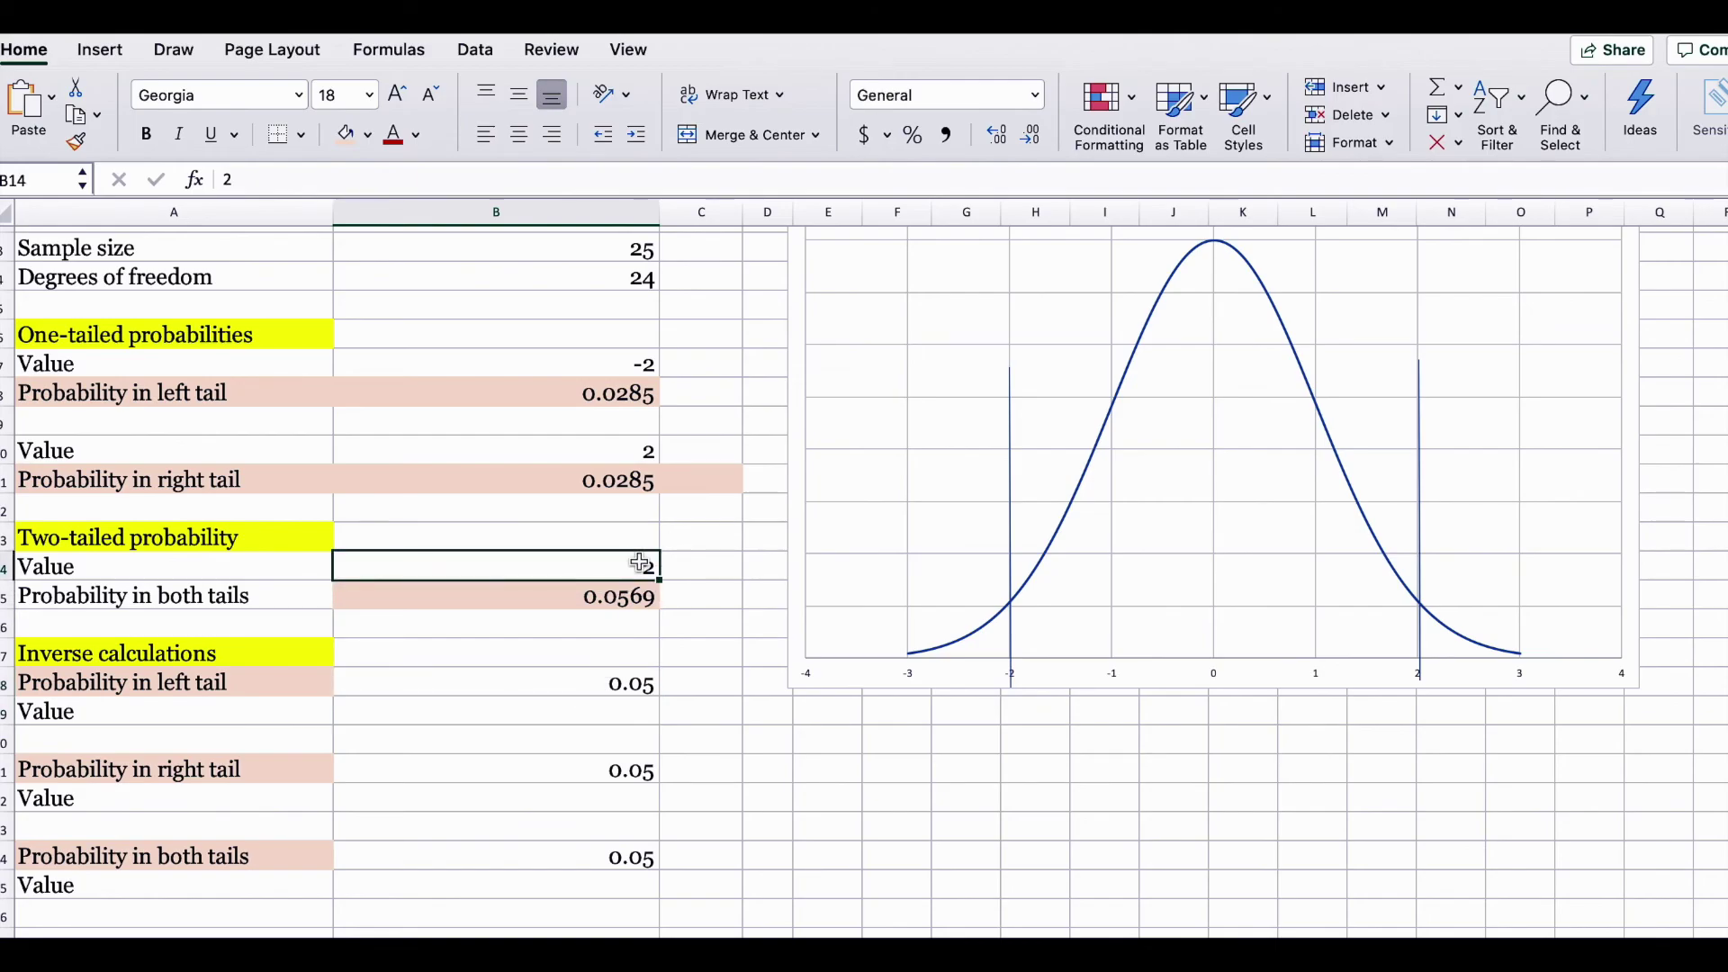
pyautogui.click(625, 450)
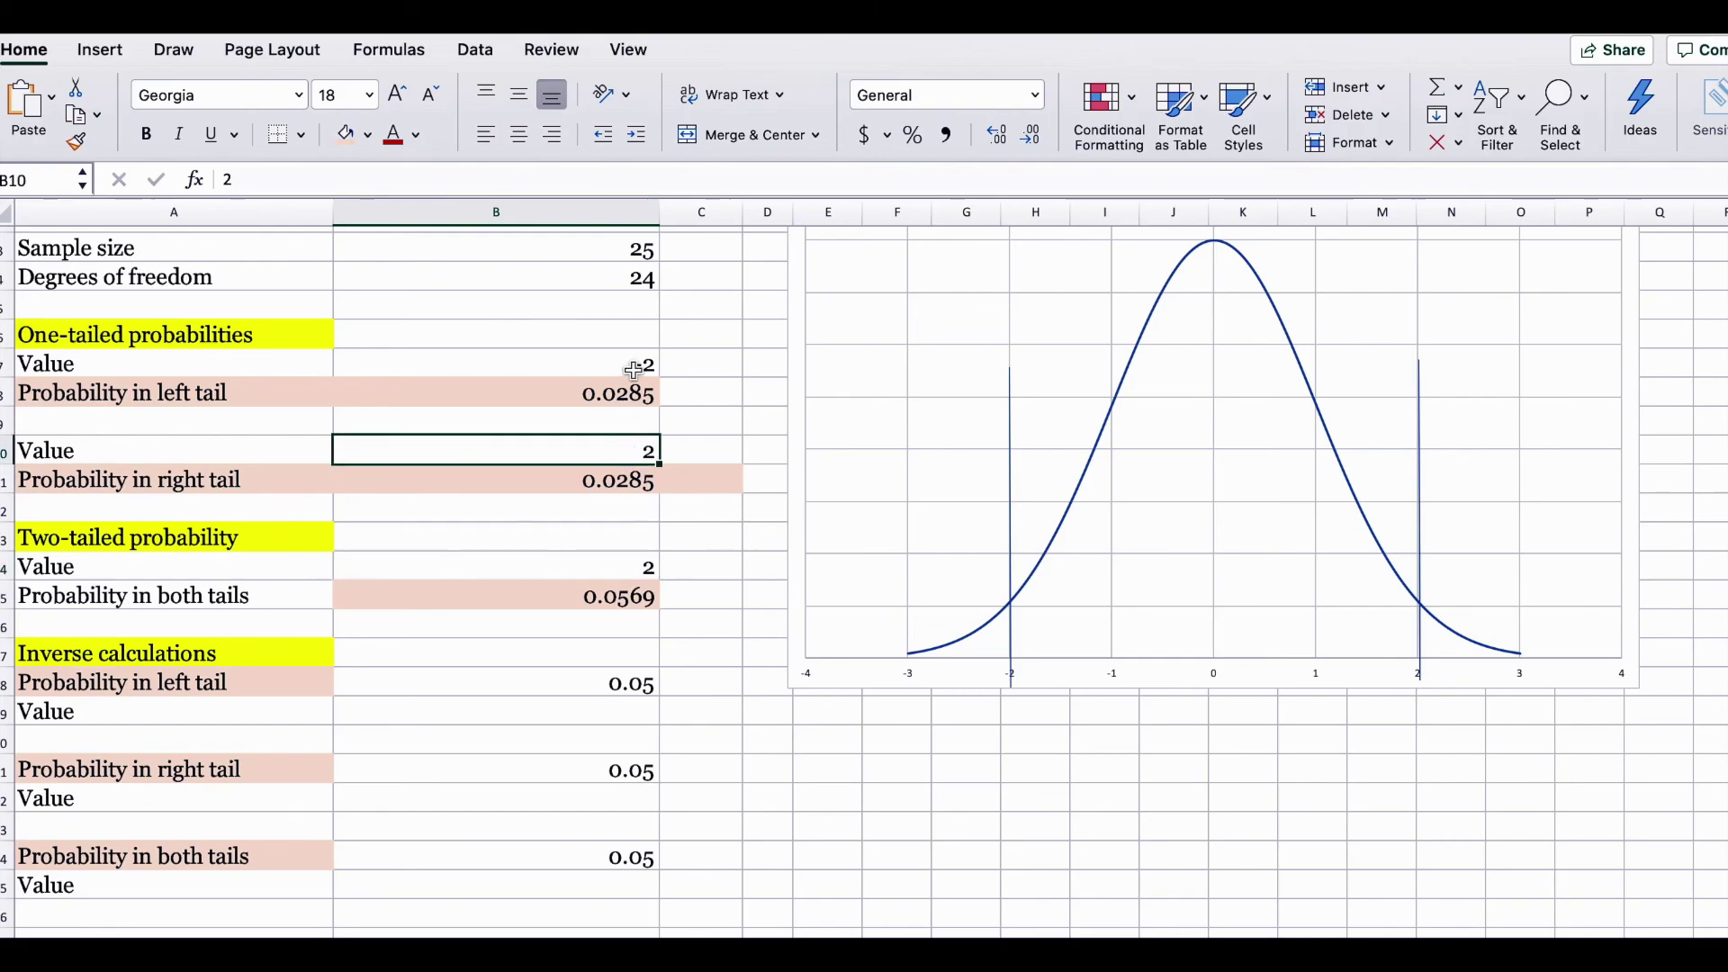
pyautogui.click(643, 481)
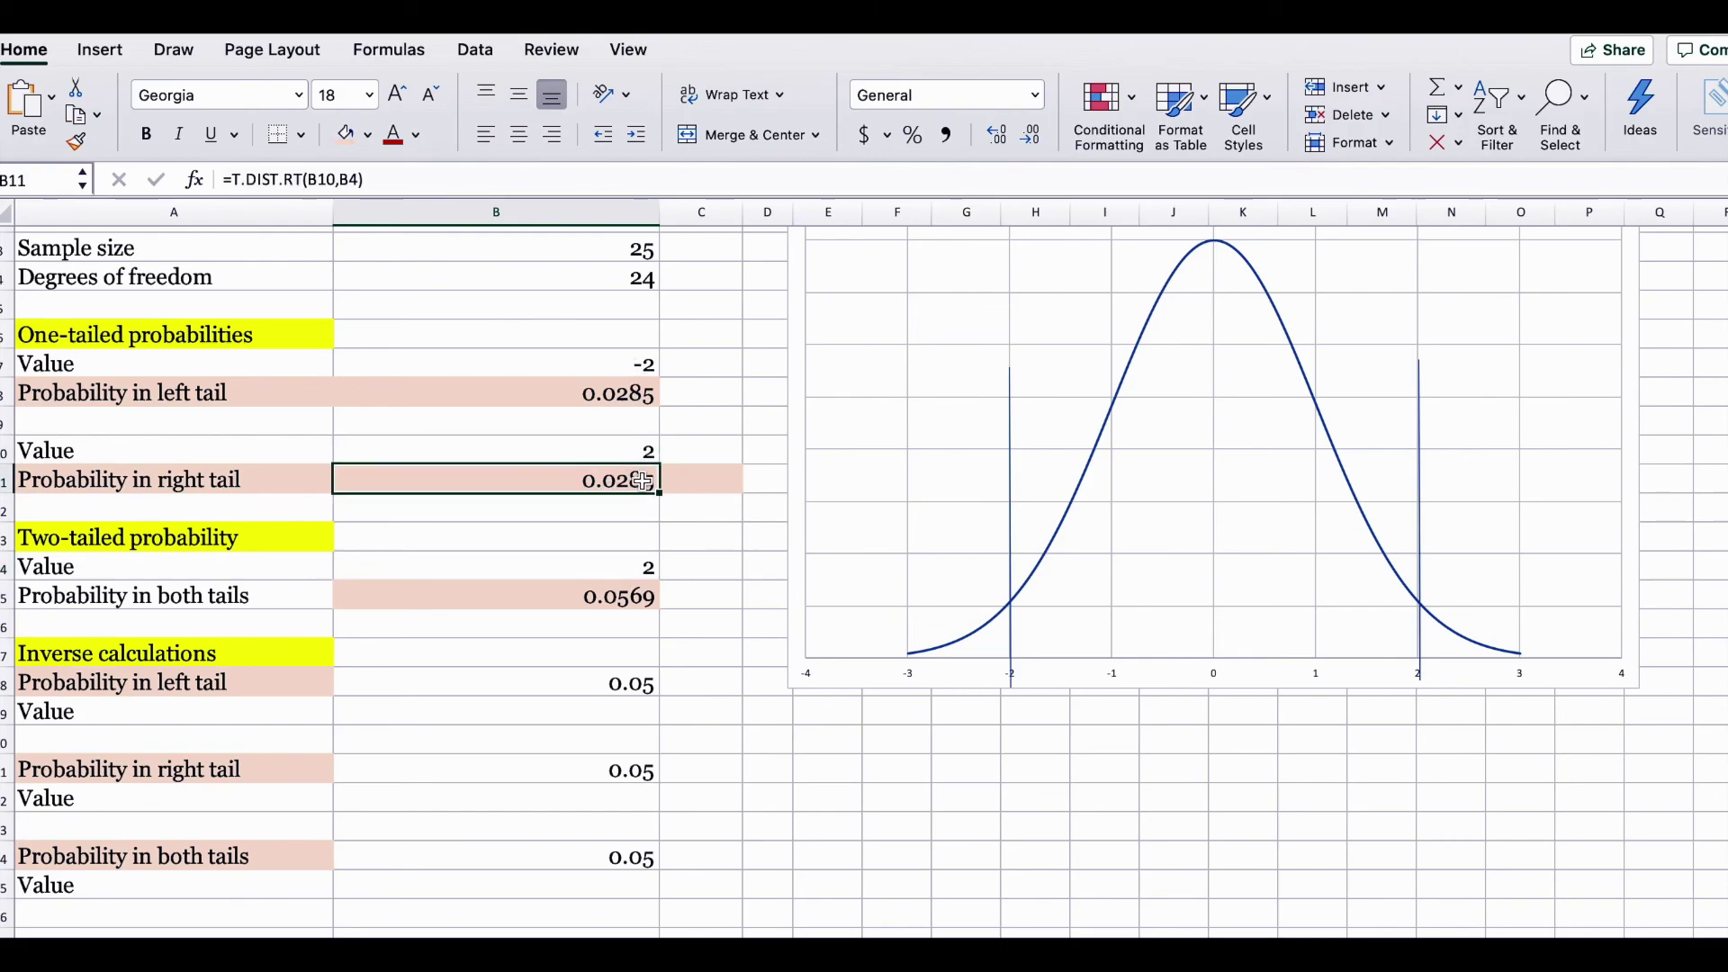
# Calculate the value for the left-tail probability in B19 with =T.INV(B18,B4)
pyautogui.click(578, 710)
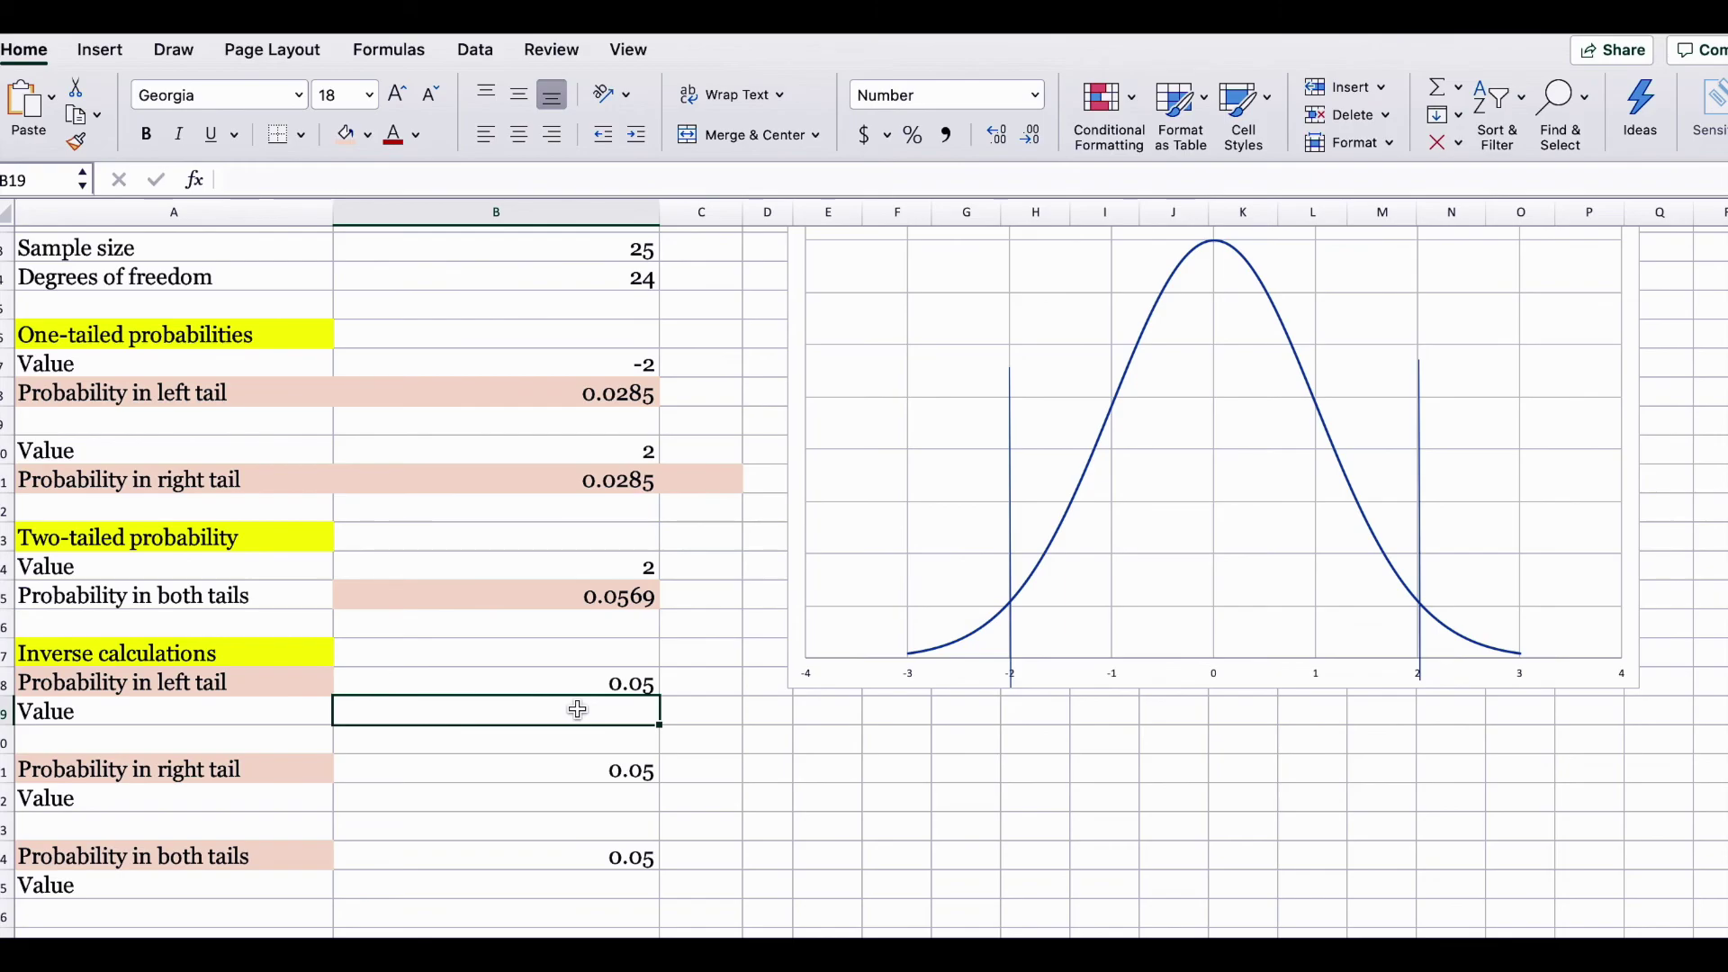
pyautogui.write('=t')
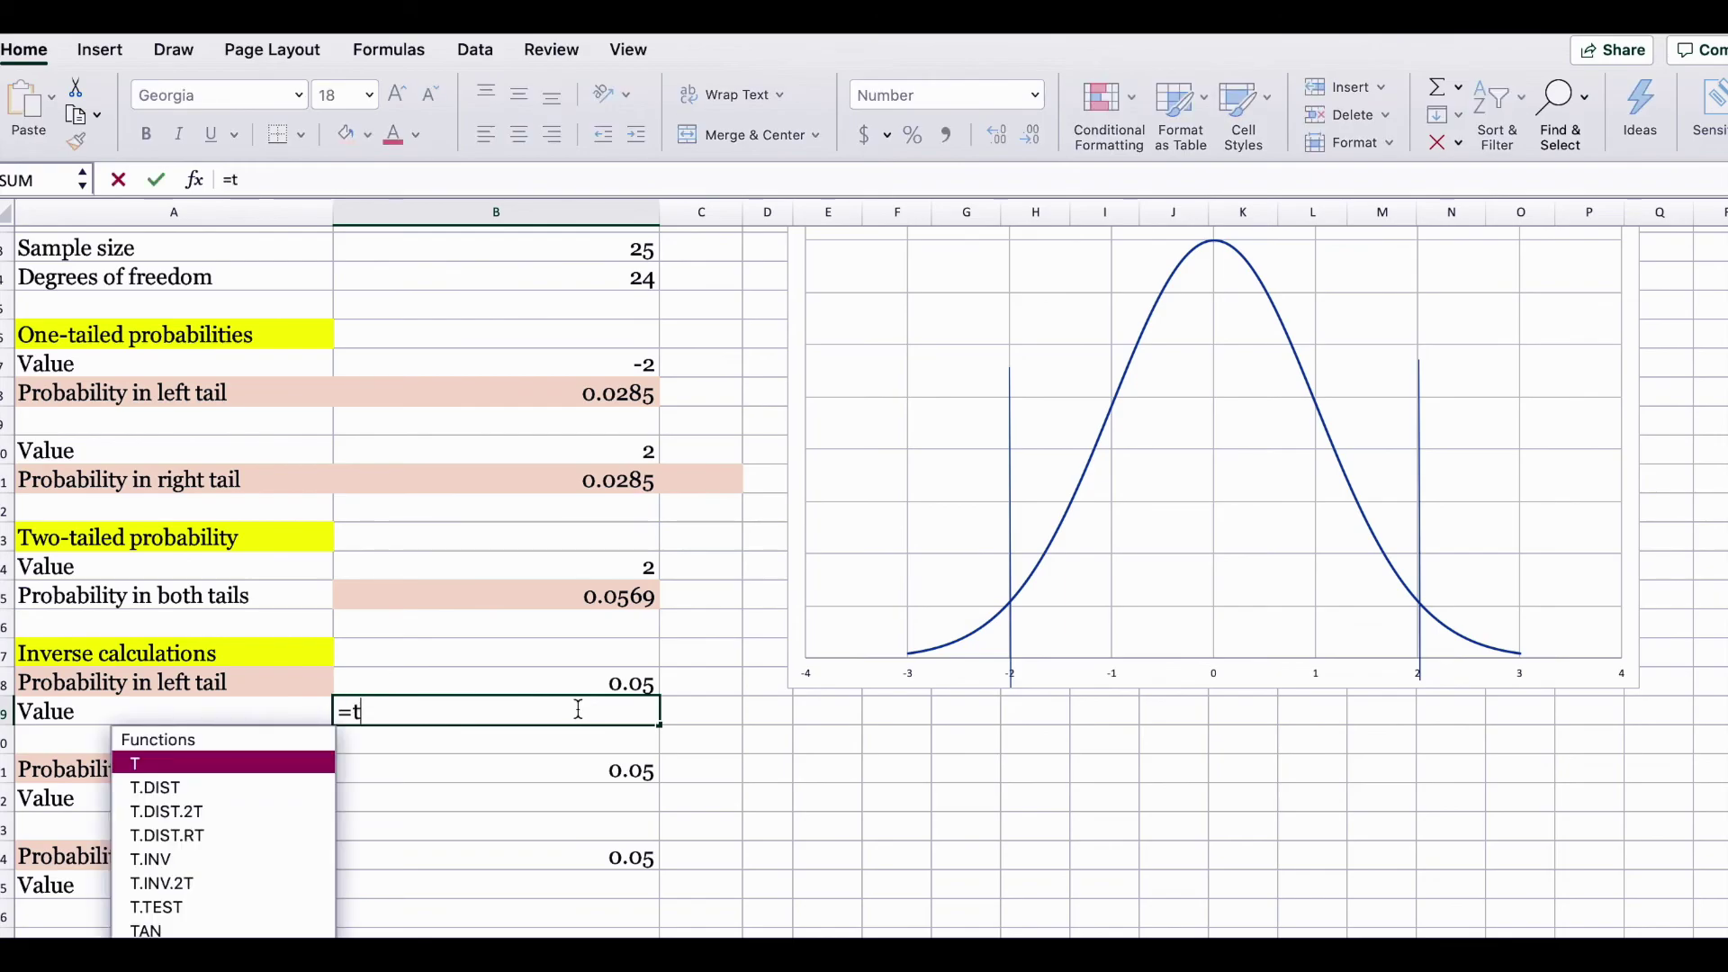
pyautogui.write('.iv')
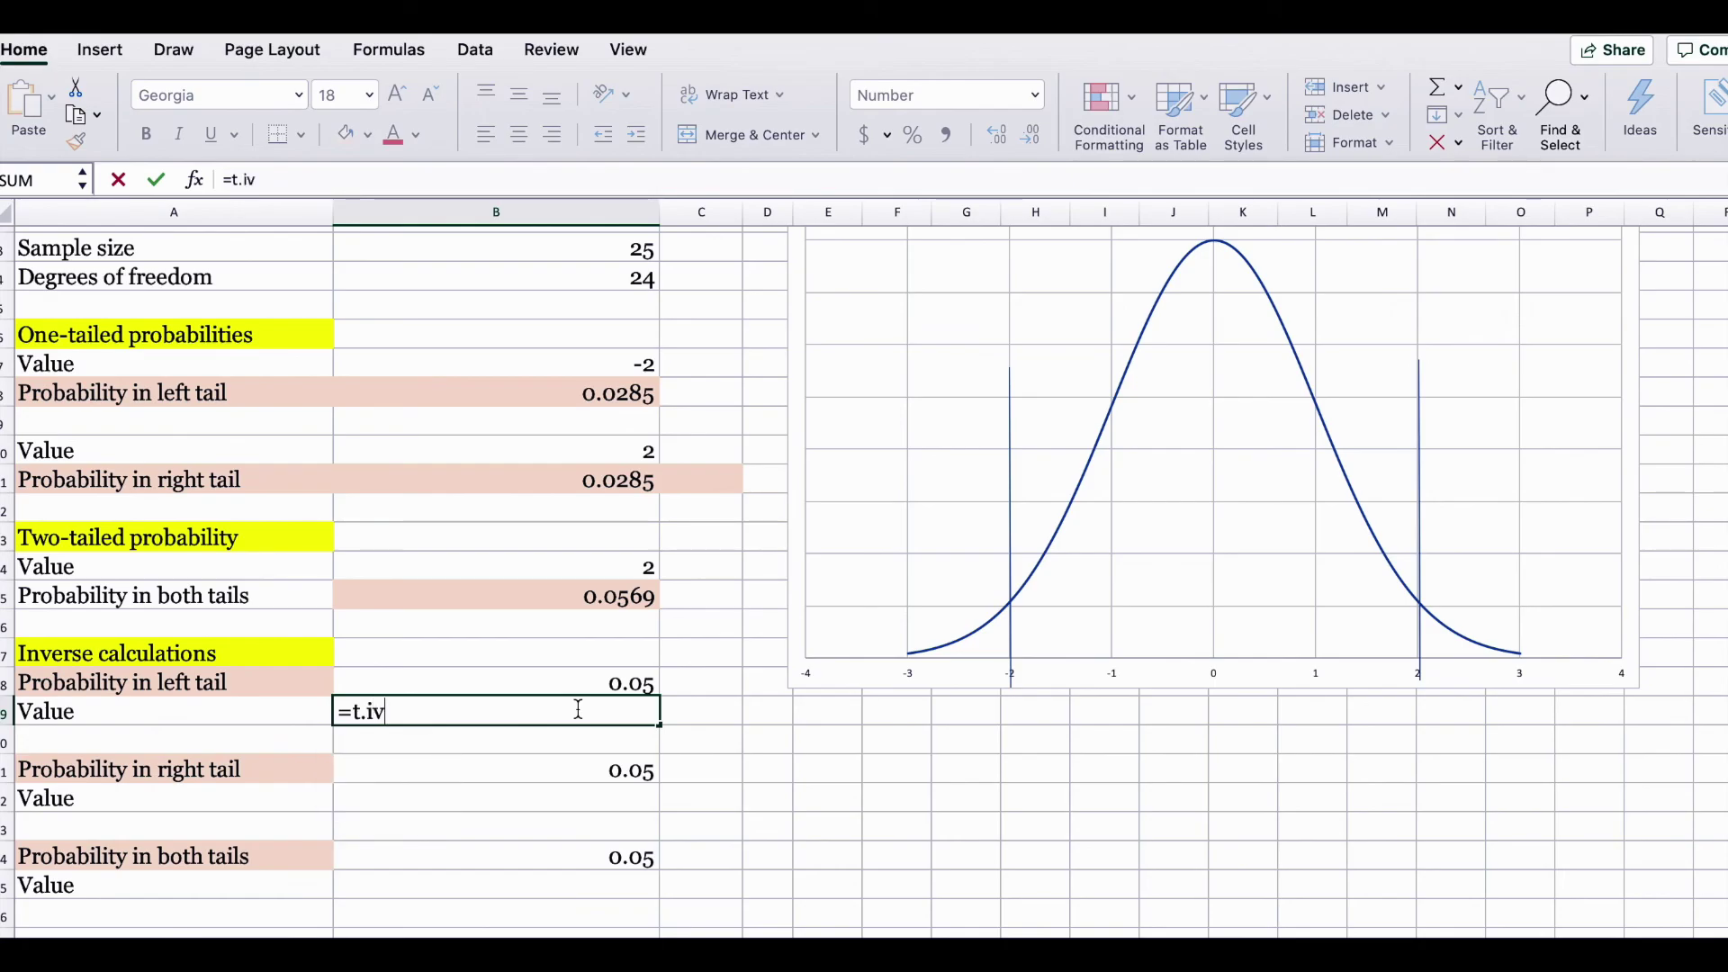
pyautogui.press('BackSpace')
pyautogui.write('nv')
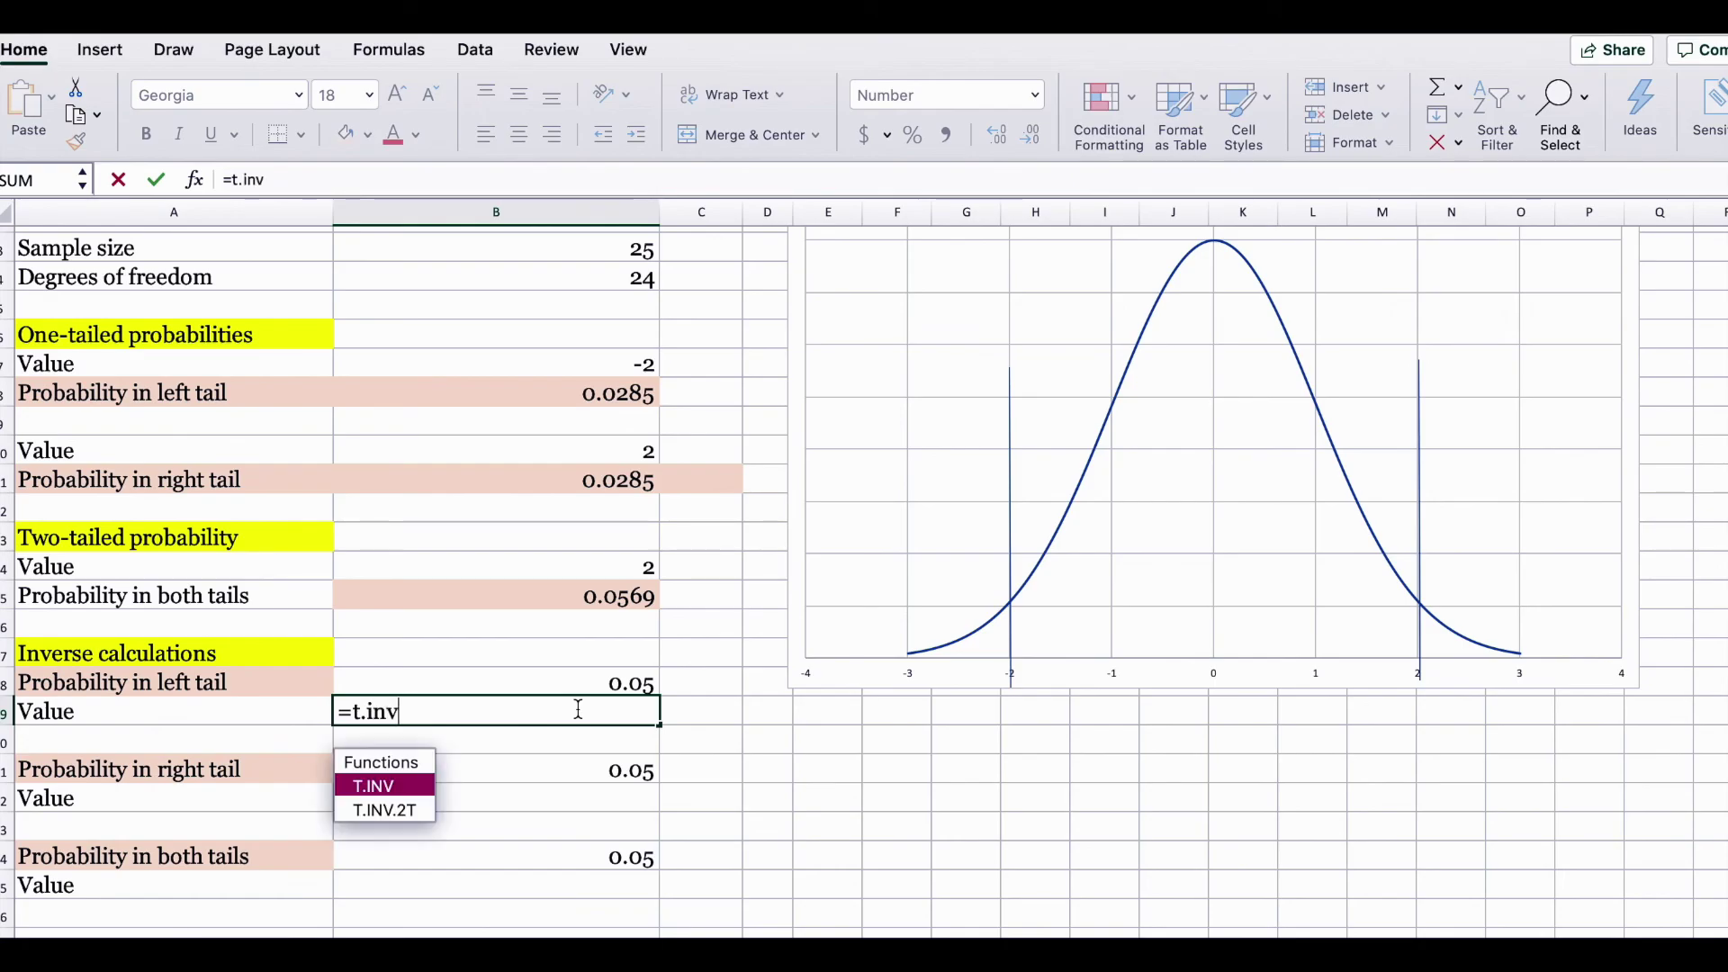
pyautogui.doubleClick(396, 785)
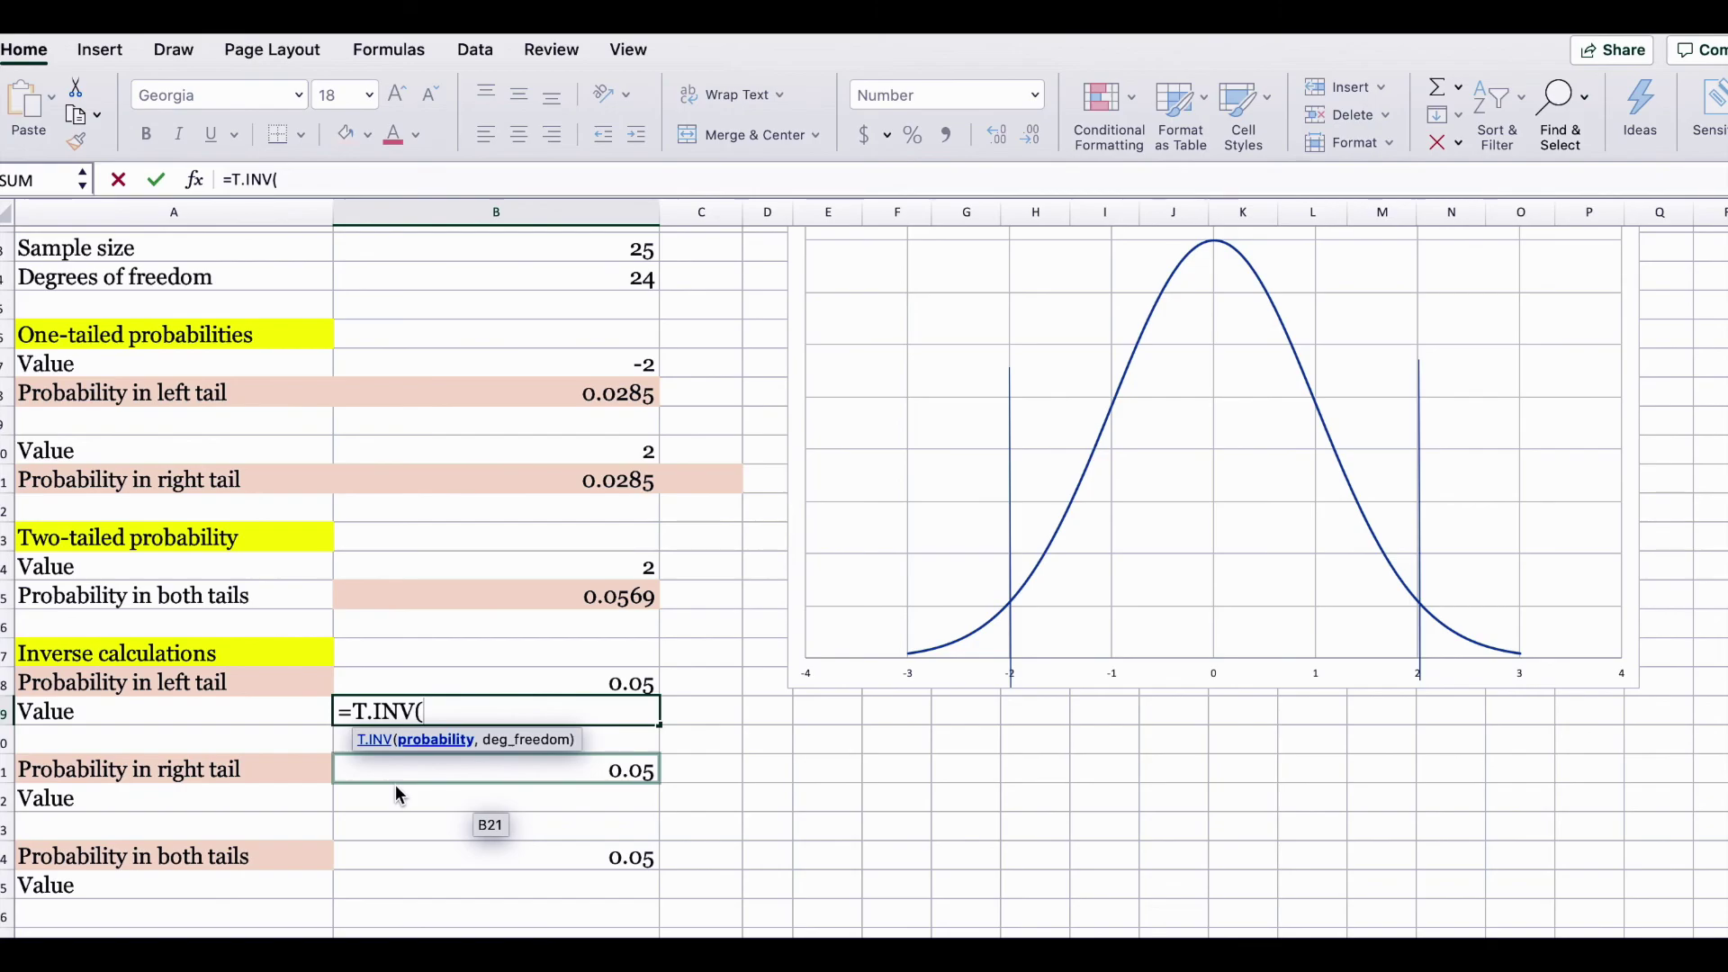
pyautogui.click(551, 682)
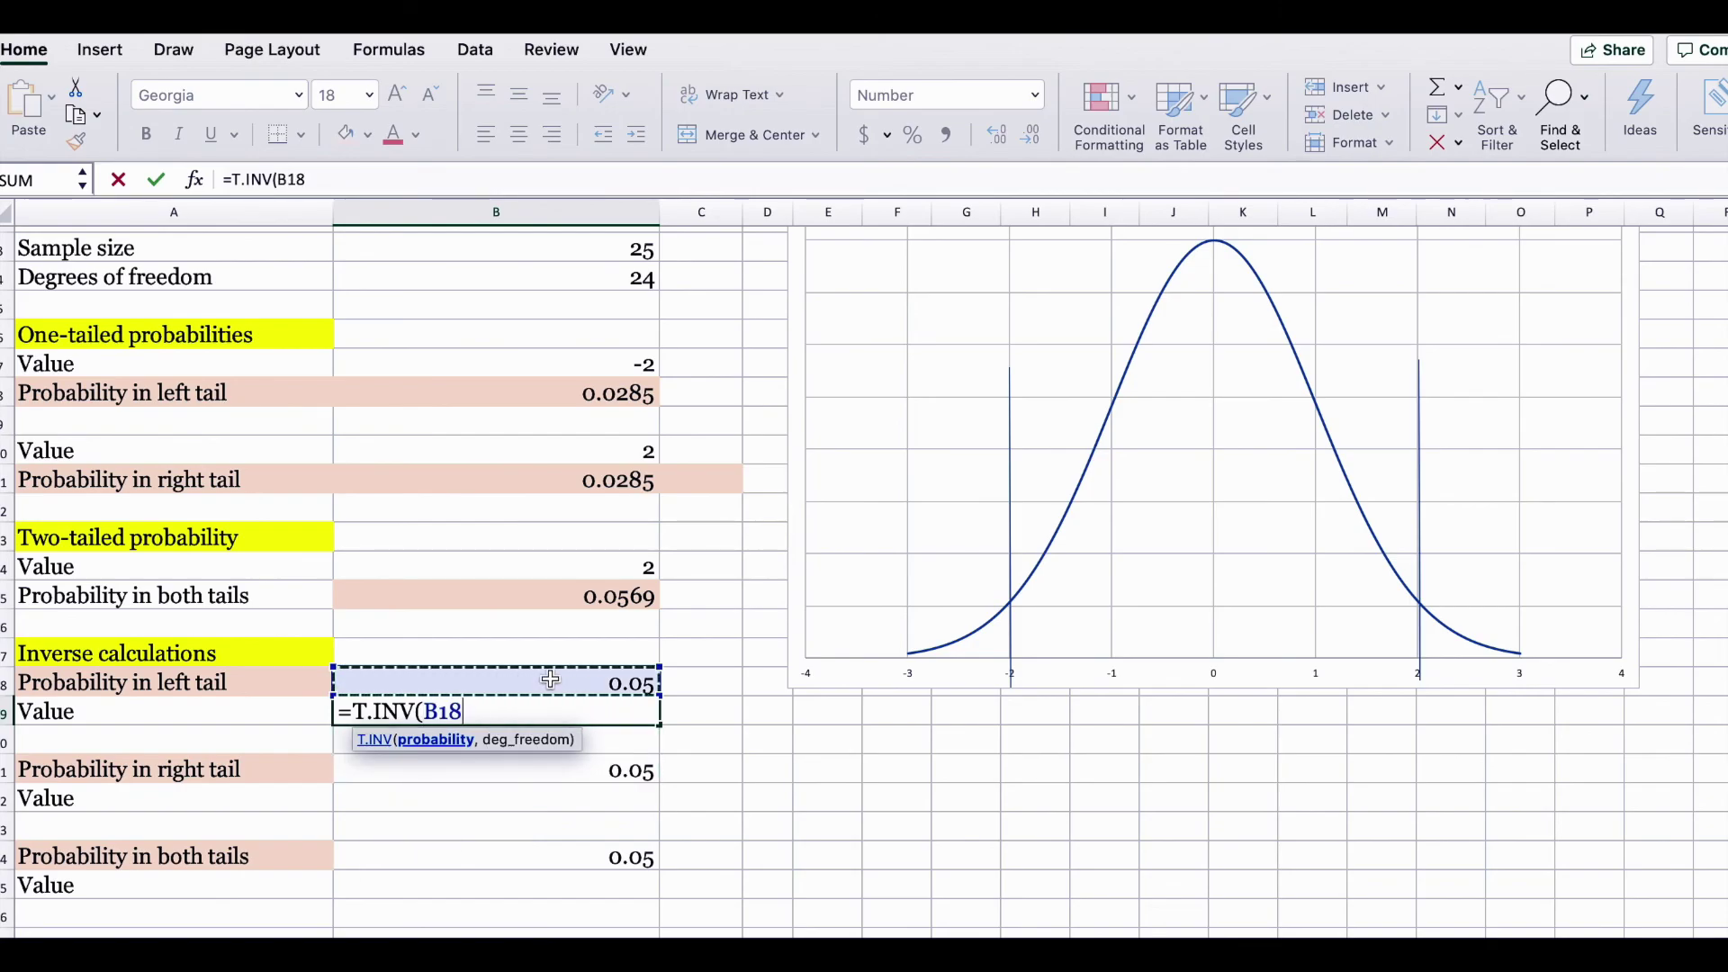
pyautogui.write(',')
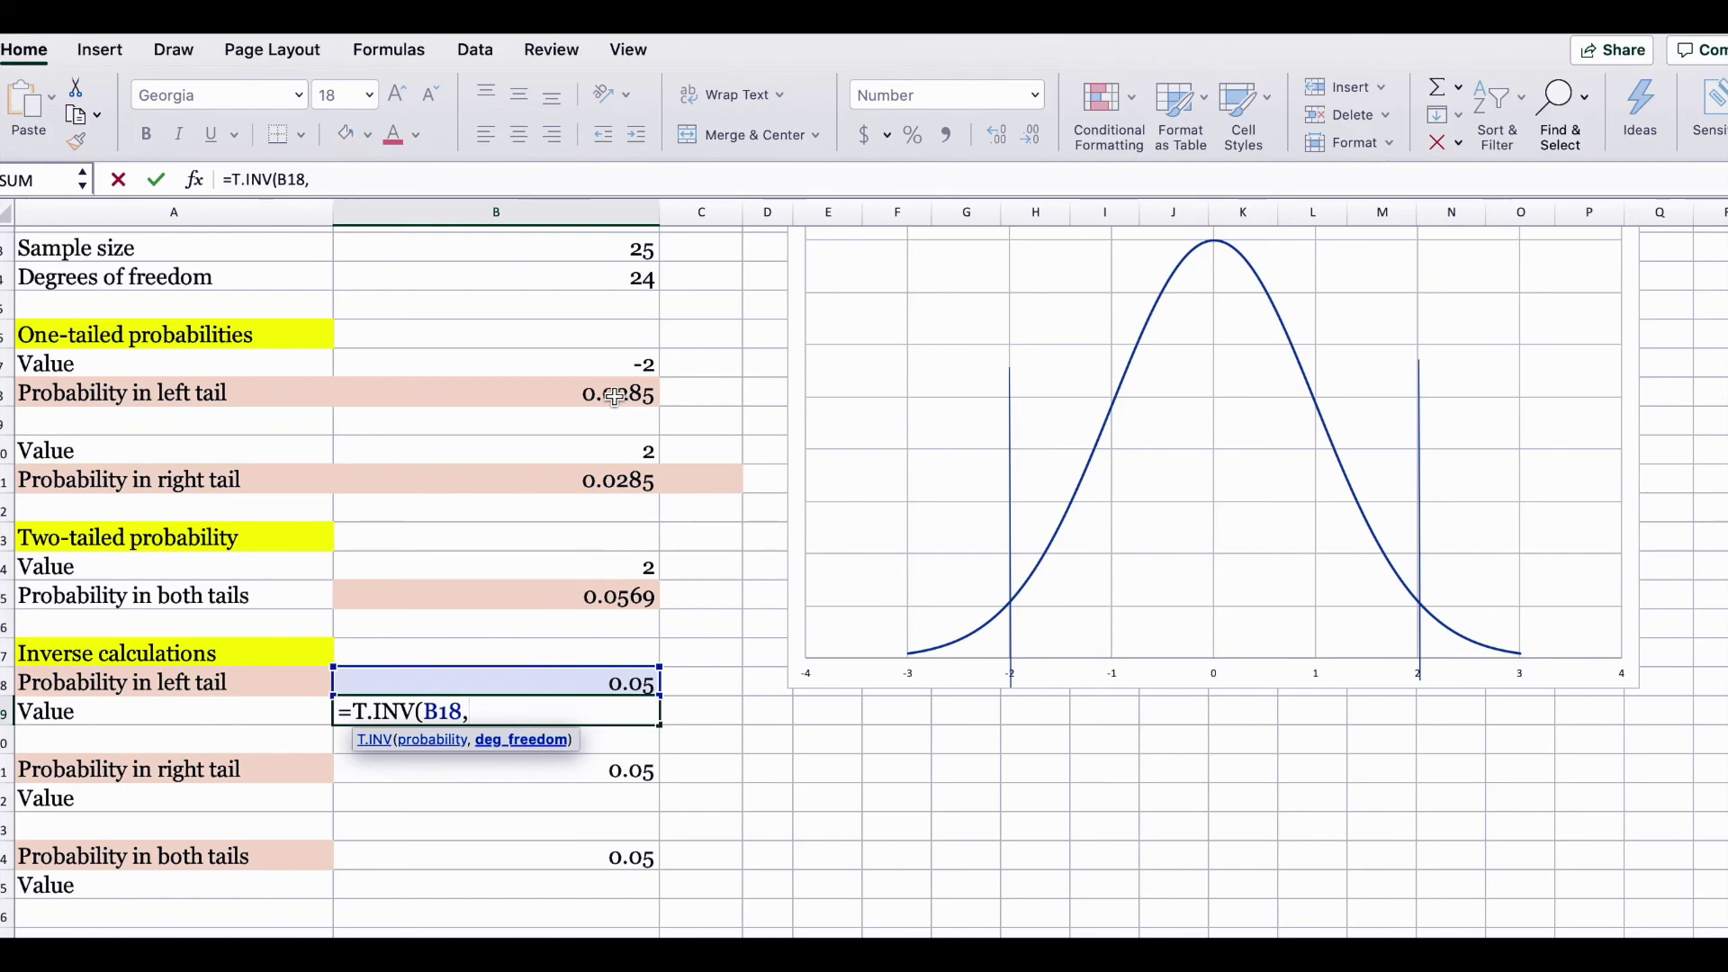
pyautogui.click(587, 275)
pyautogui.write(')')
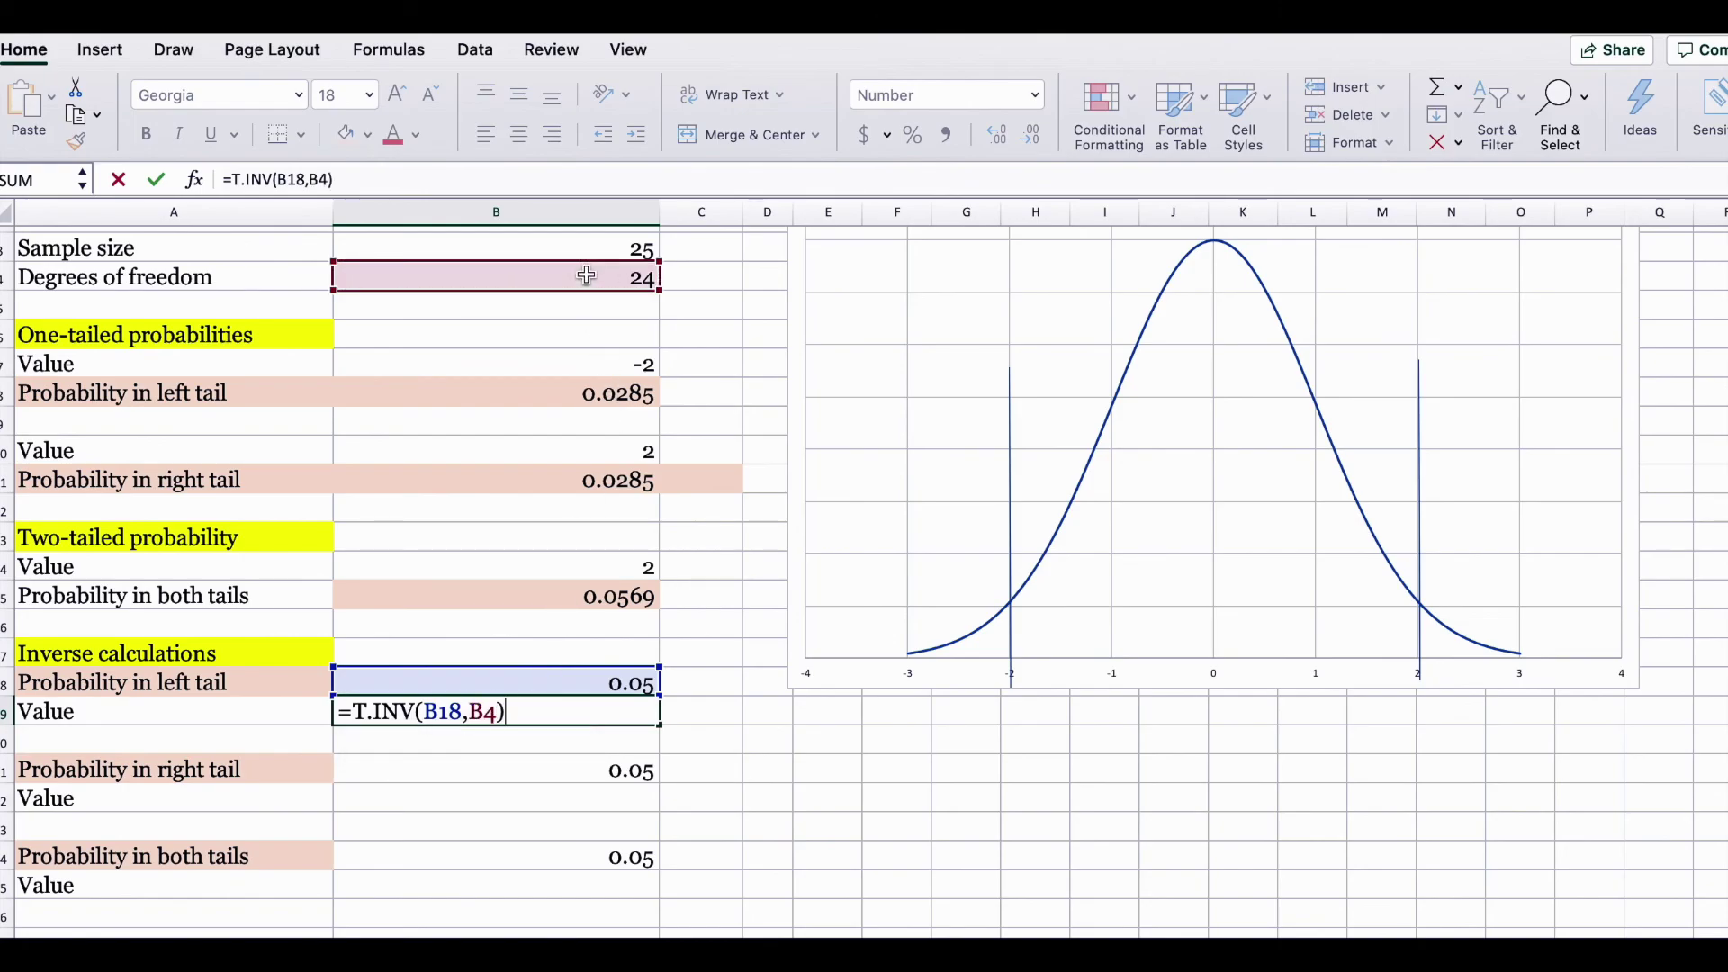
pyautogui.press('Return')
# Move the chart's negative-side marker line to about -1.7 and check it against the left-tail cells B18 and B19
pyautogui.moveTo(1011, 468)
pyautogui.mouseDown()
pyautogui.moveTo(1079, 446)
pyautogui.moveTo(1036, 449)
pyautogui.mouseUp()
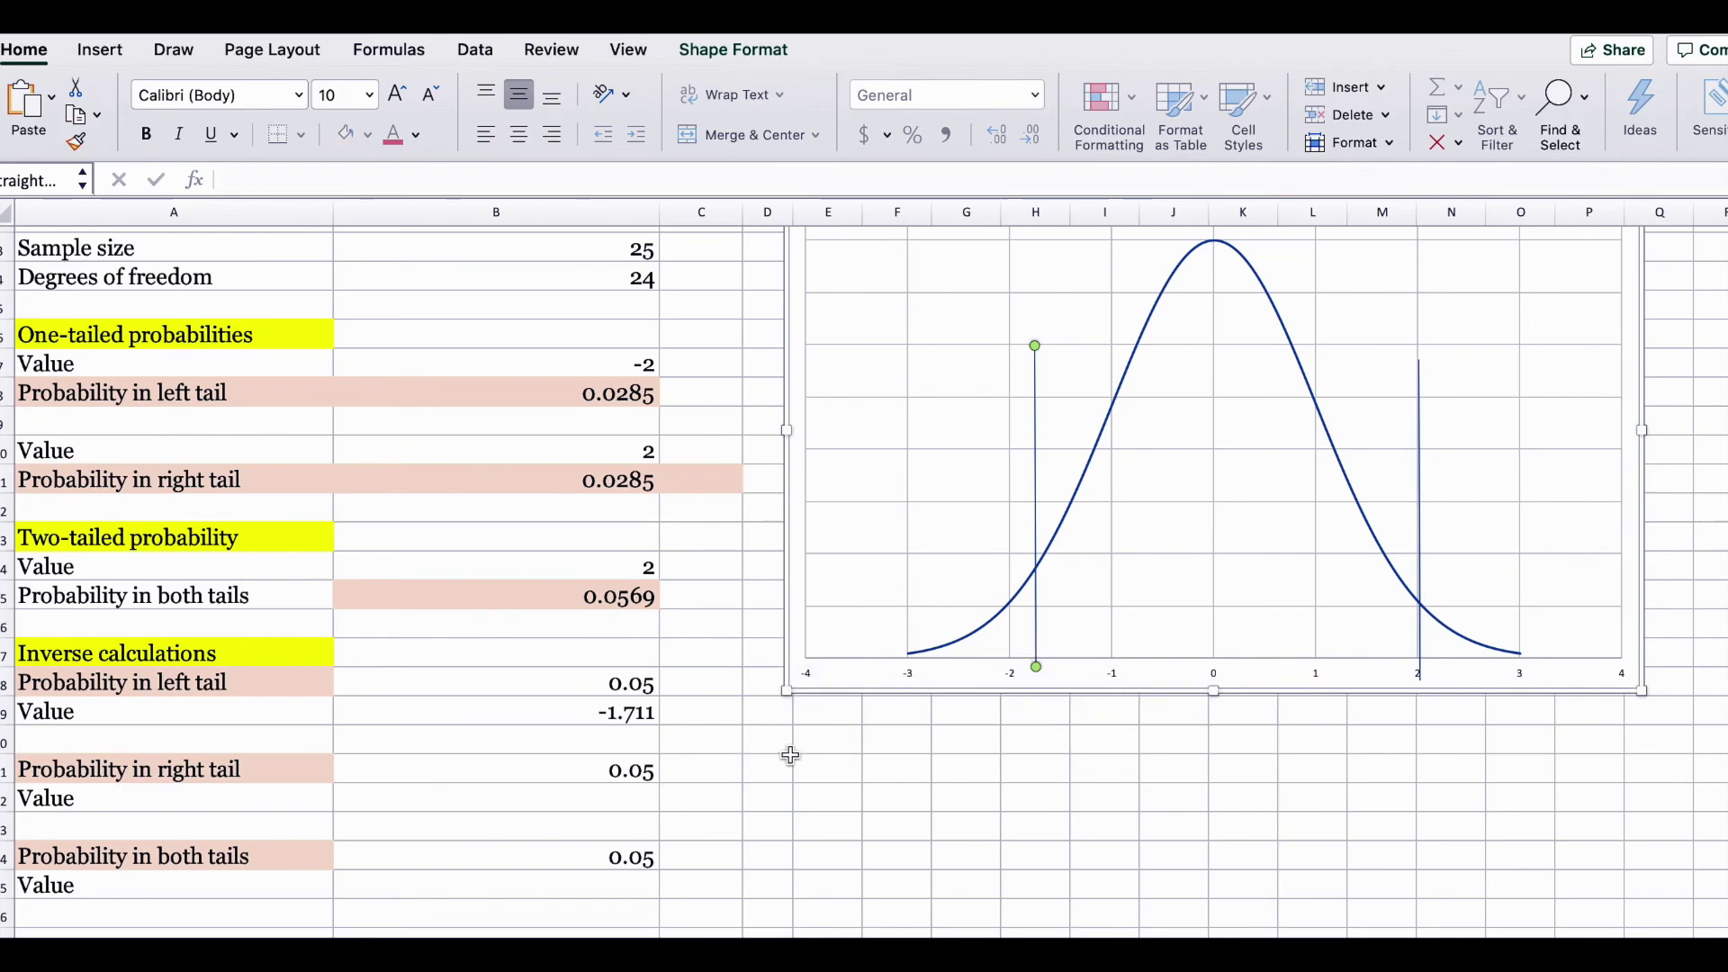
pyautogui.click(691, 712)
pyautogui.click(627, 684)
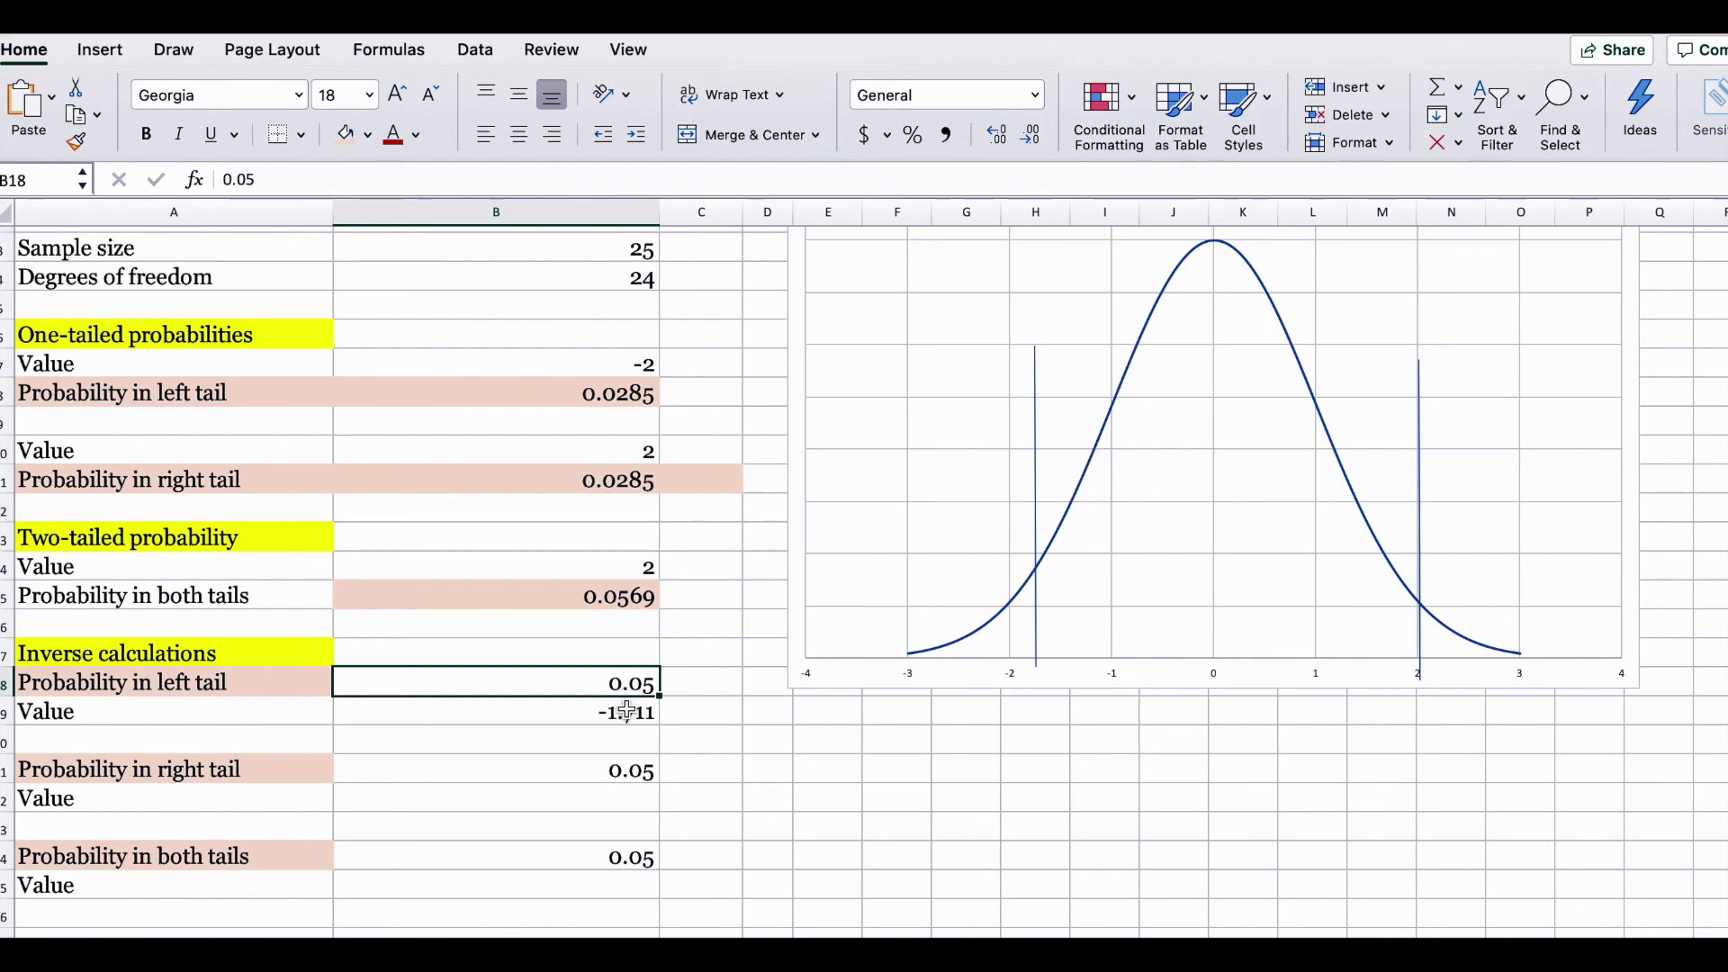
pyautogui.click(627, 712)
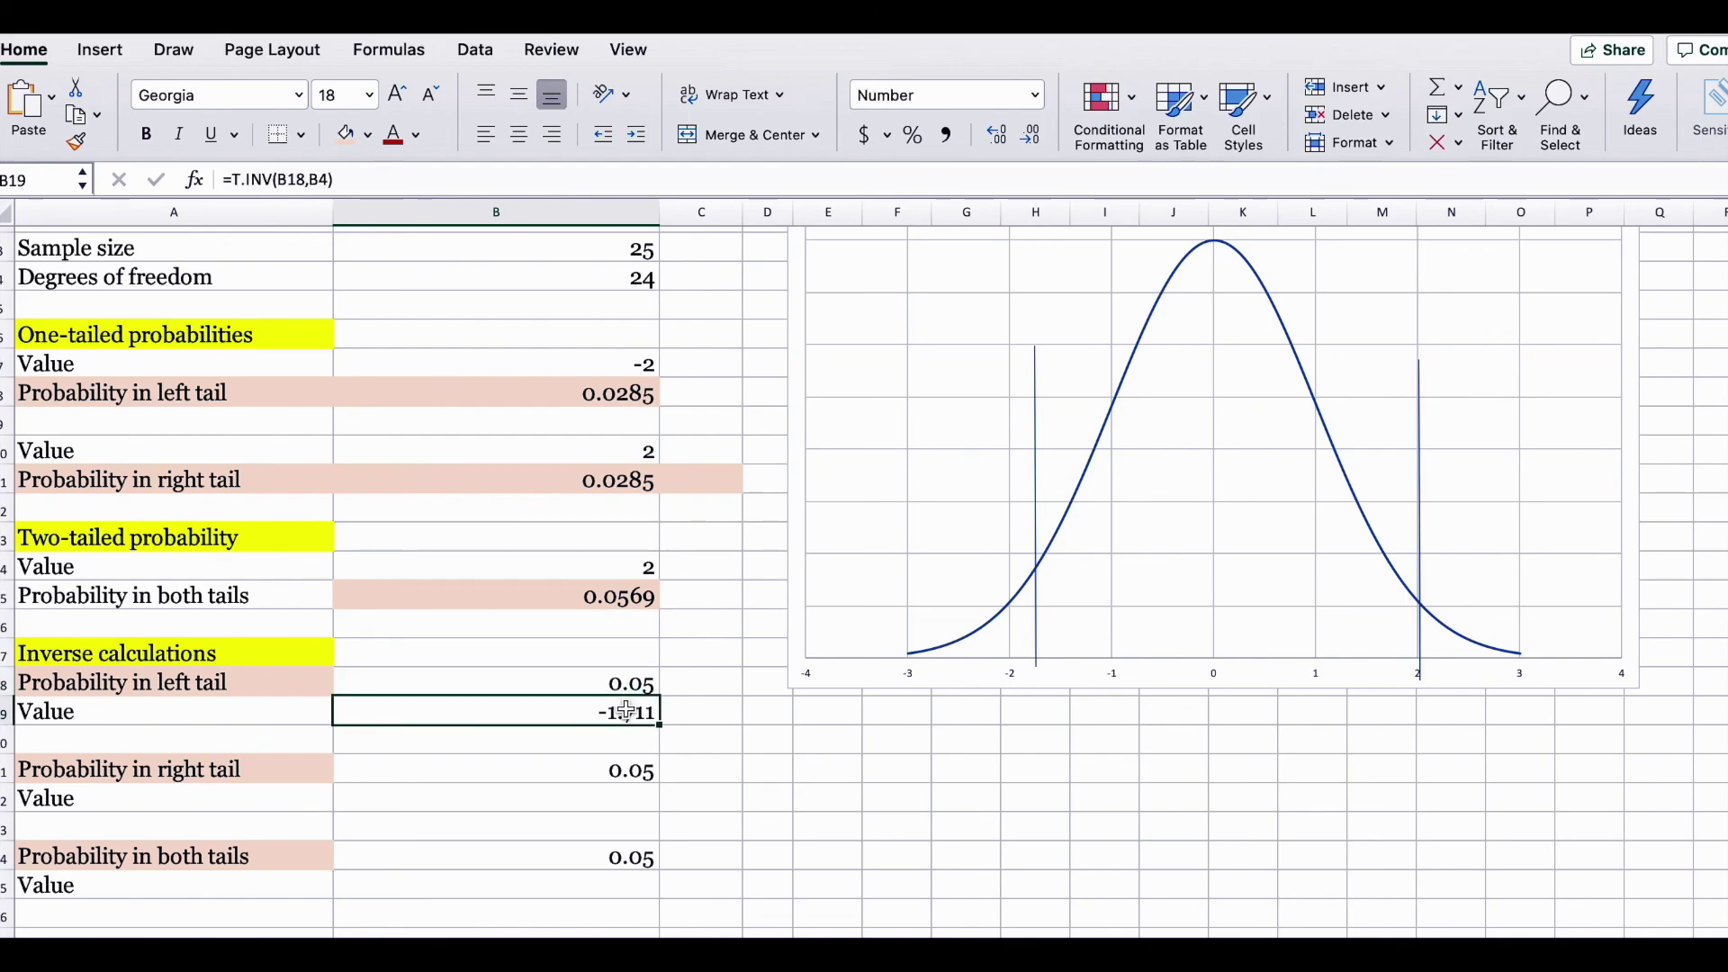
# Verify the left-tail inverse value in C19 with =T.DIST(B19,B4,TRUE)
pyautogui.click(716, 710)
pyautogui.write('=t.dist(')
pyautogui.click(617, 711)
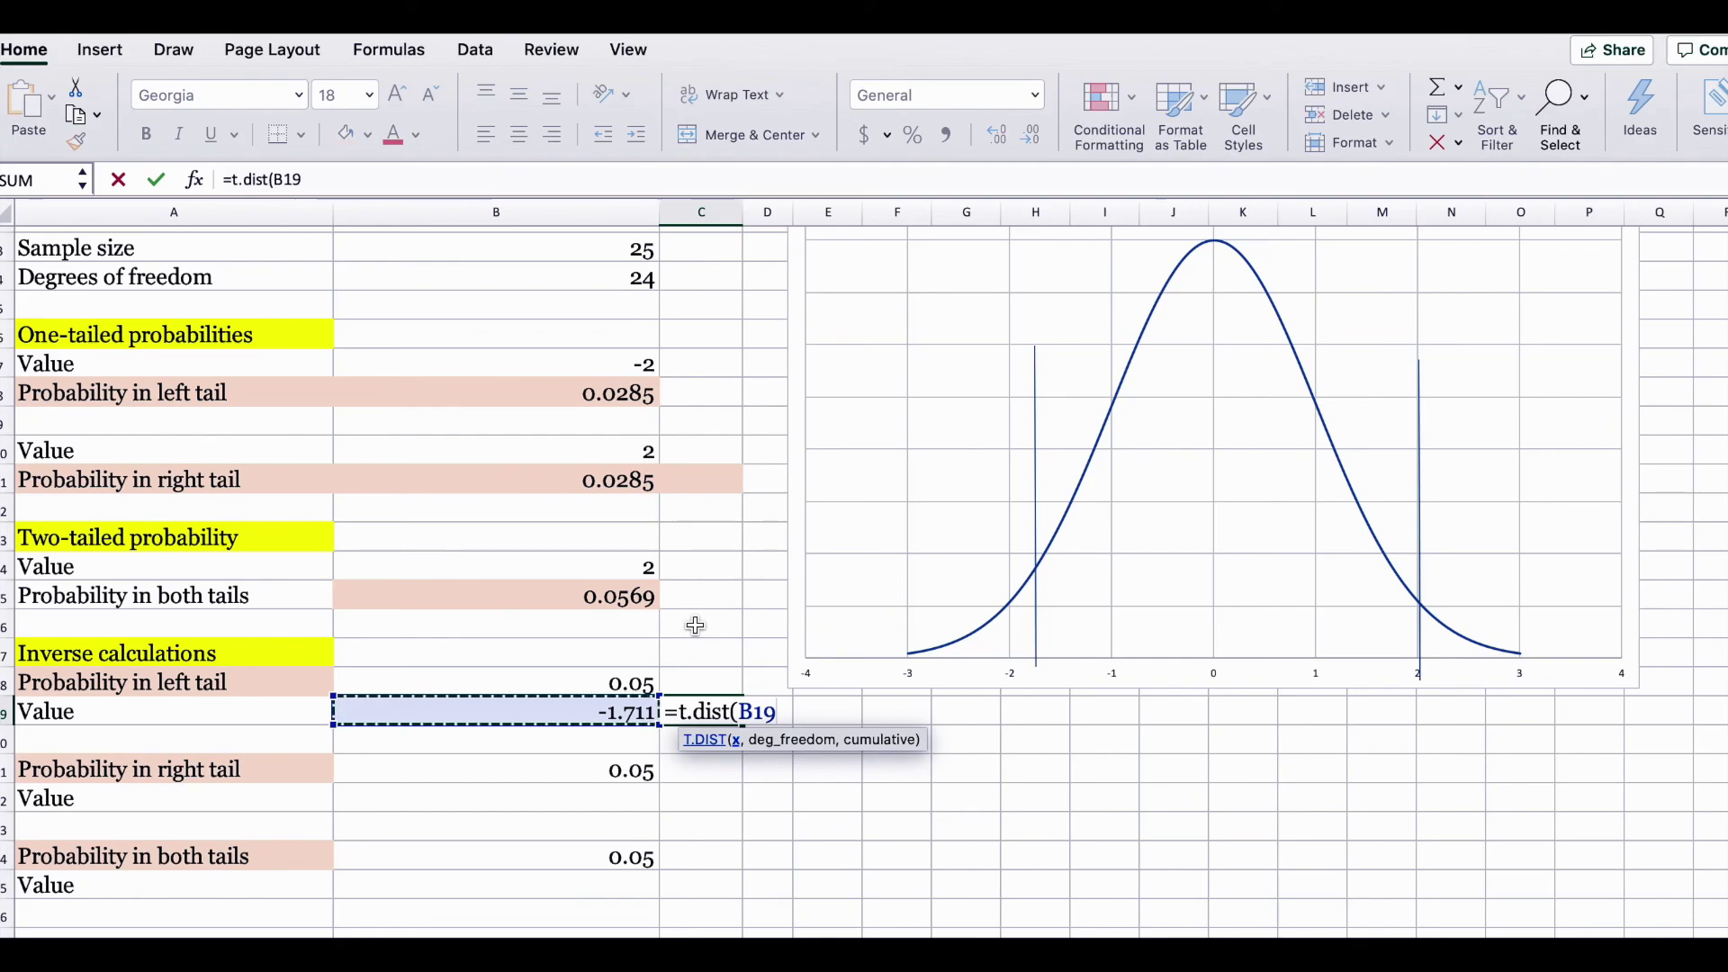
pyautogui.write(',')
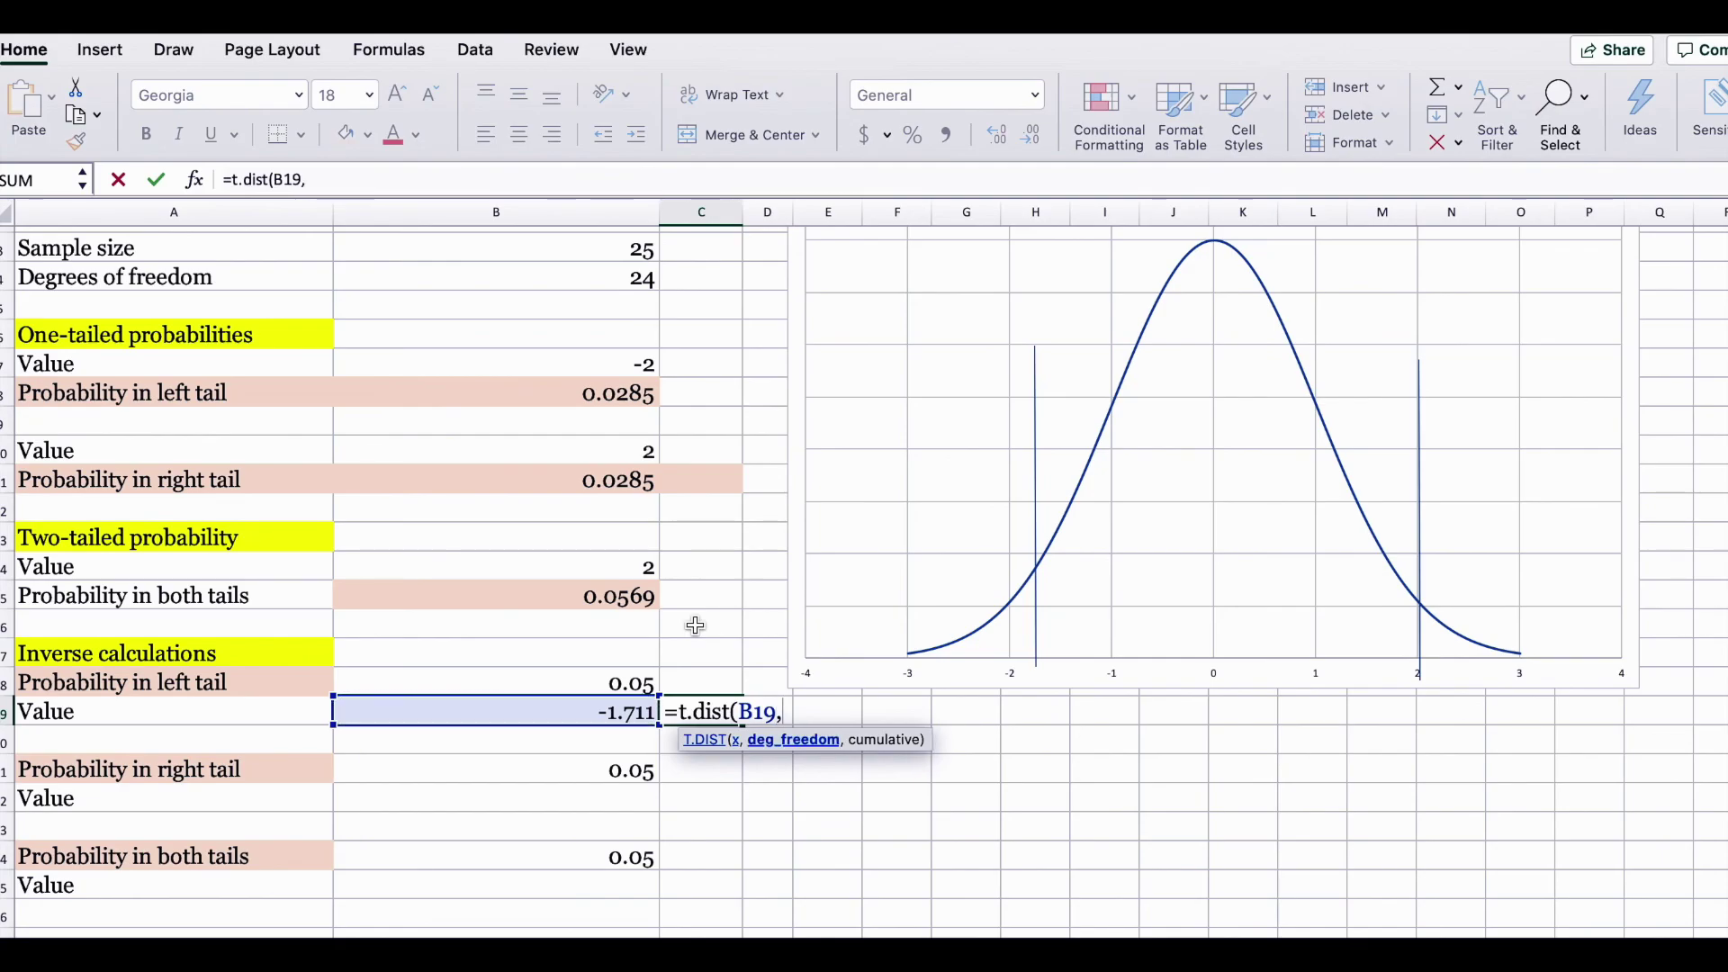
pyautogui.click(626, 277)
pyautogui.write(',')
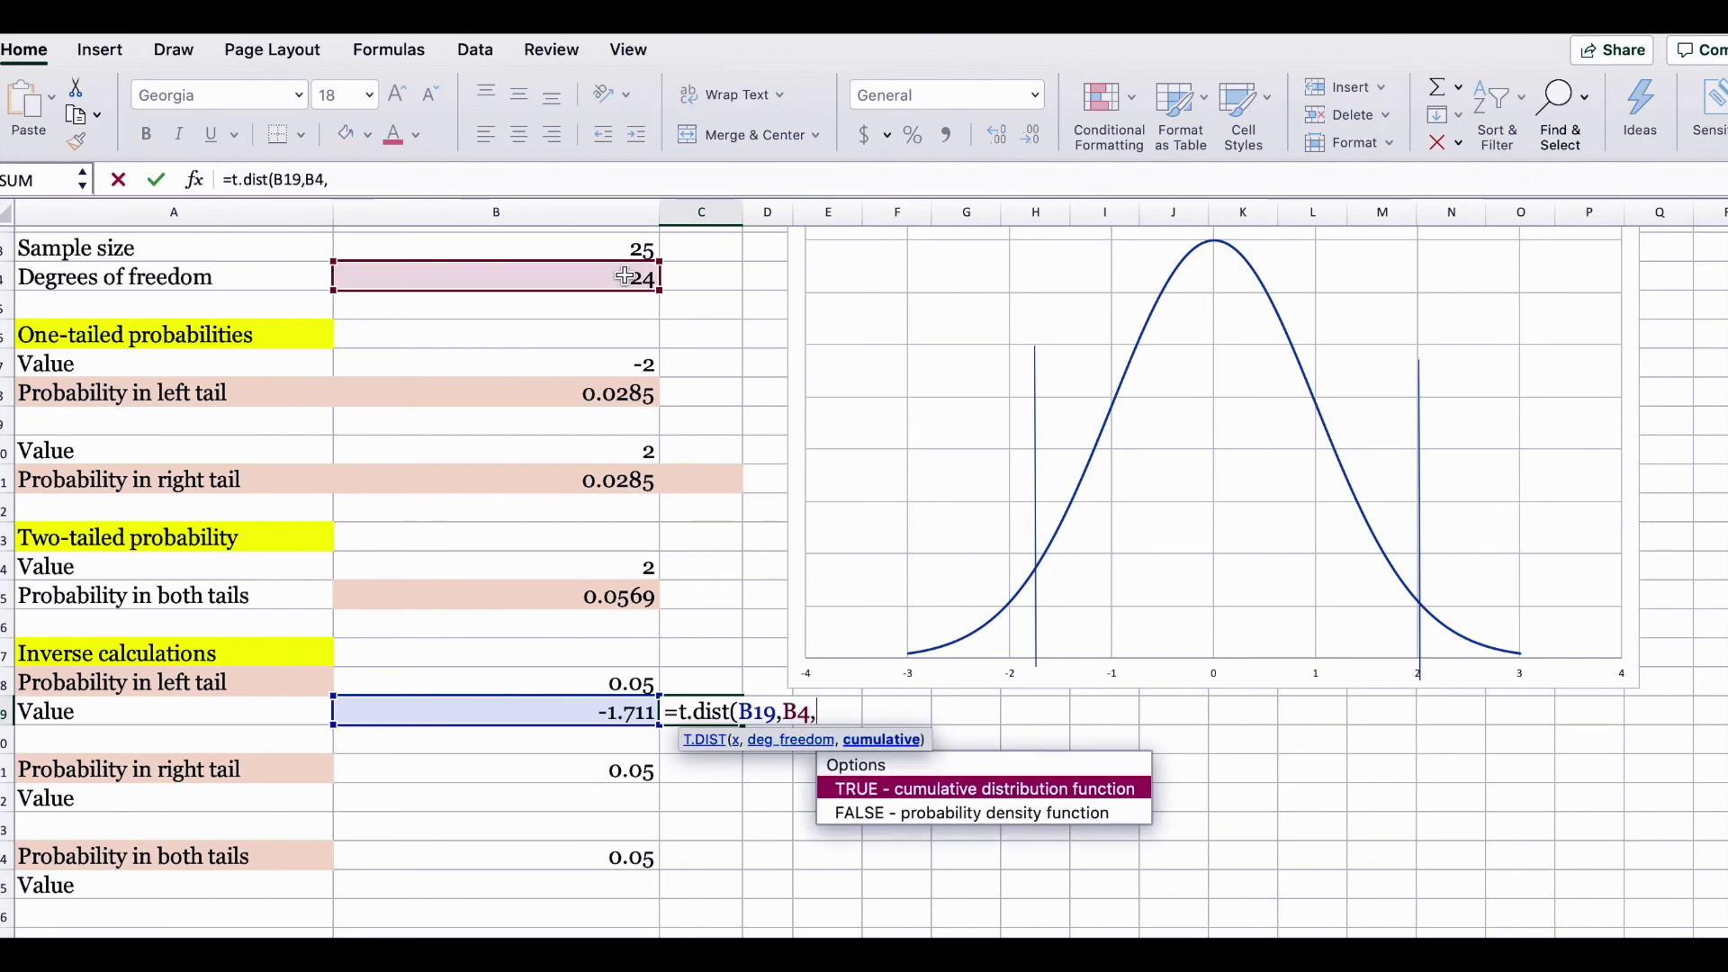
pyautogui.write('true)')
pyautogui.press('Return')
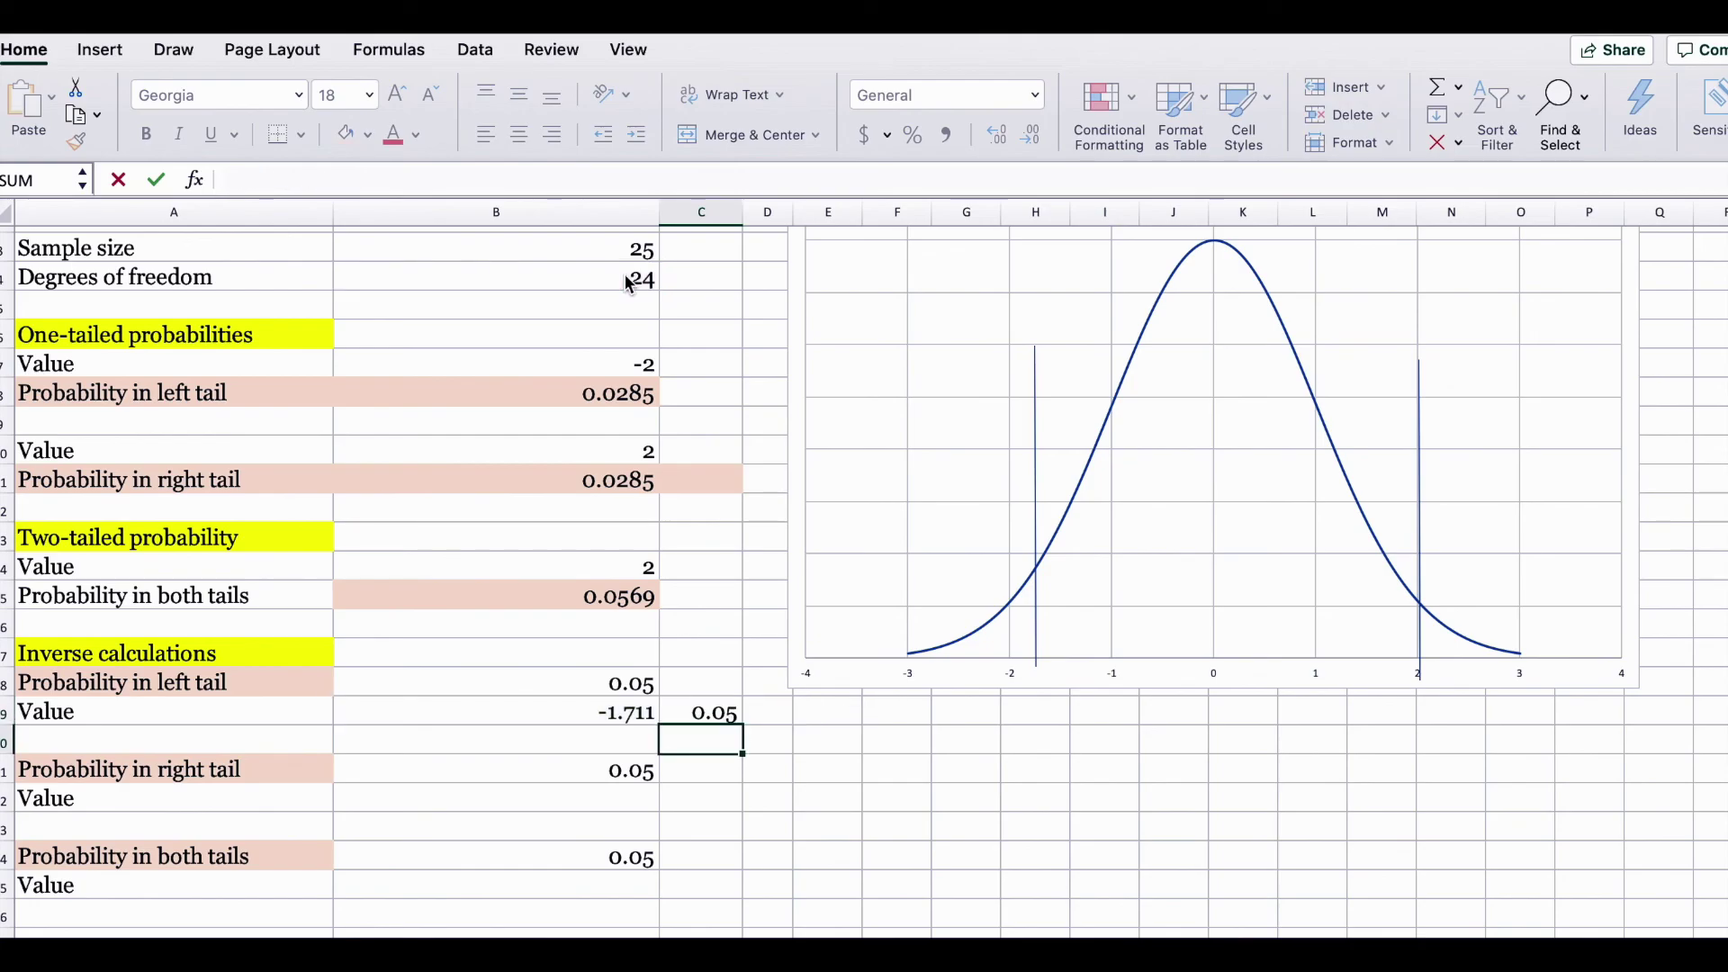
# Fill the check cell C19 and the left-tail probability cell B18 with light pink
pyautogui.click(718, 715)
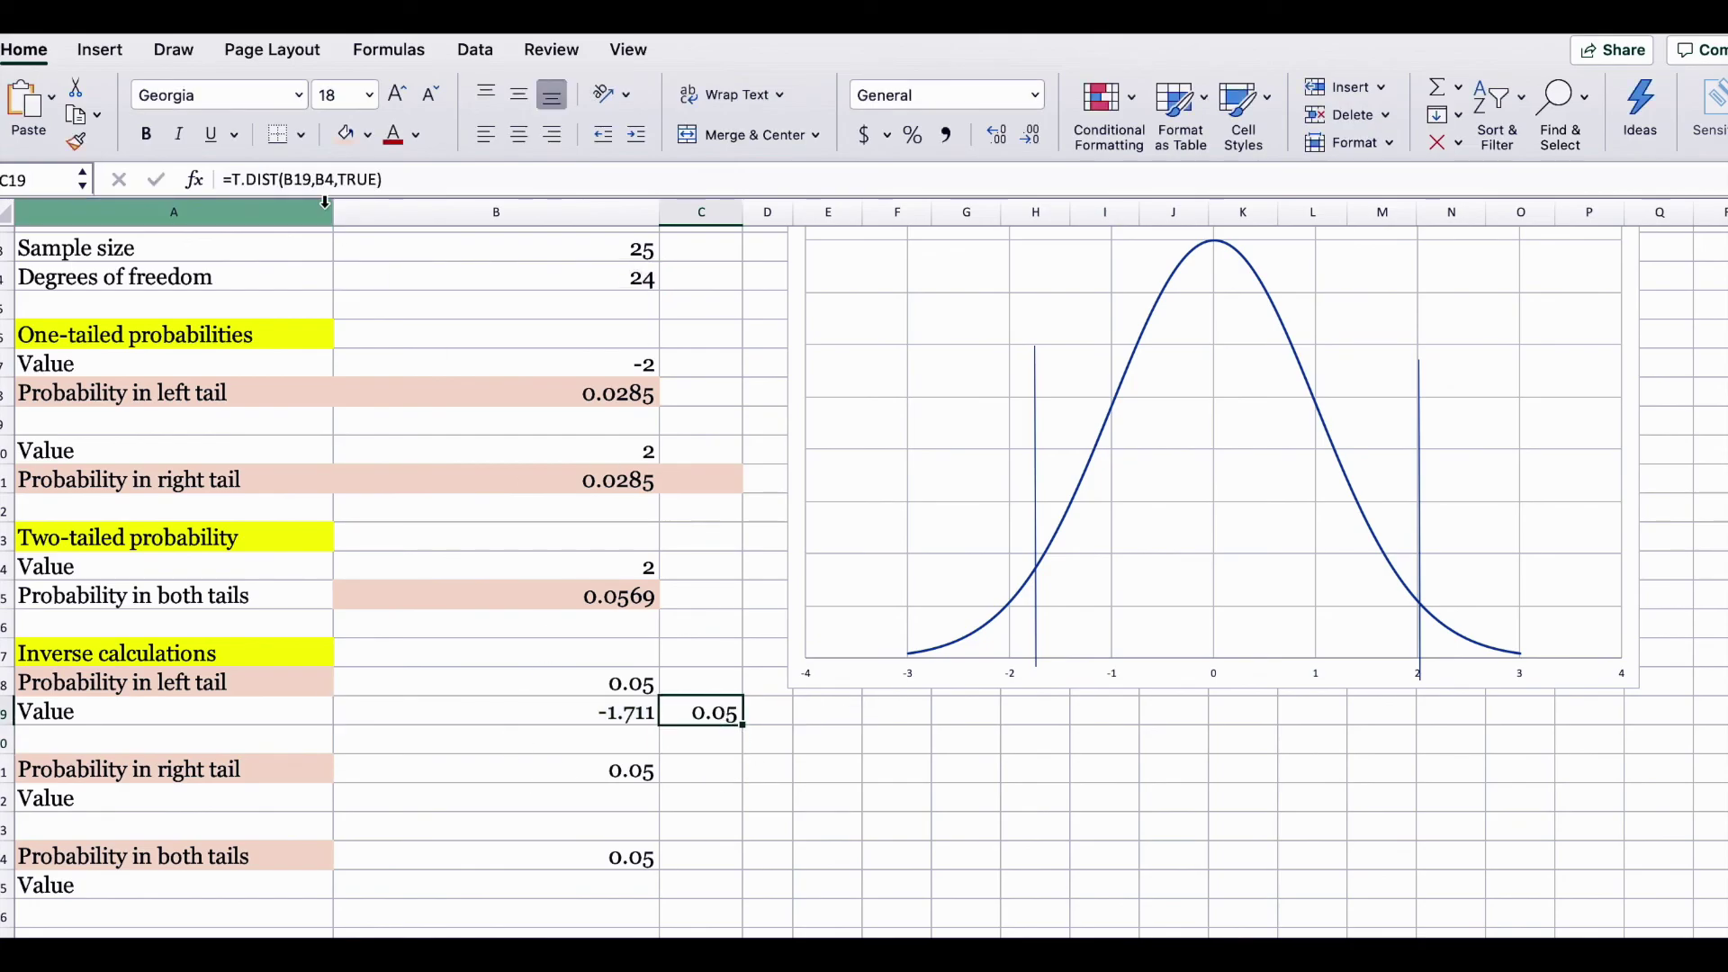
pyautogui.click(637, 686)
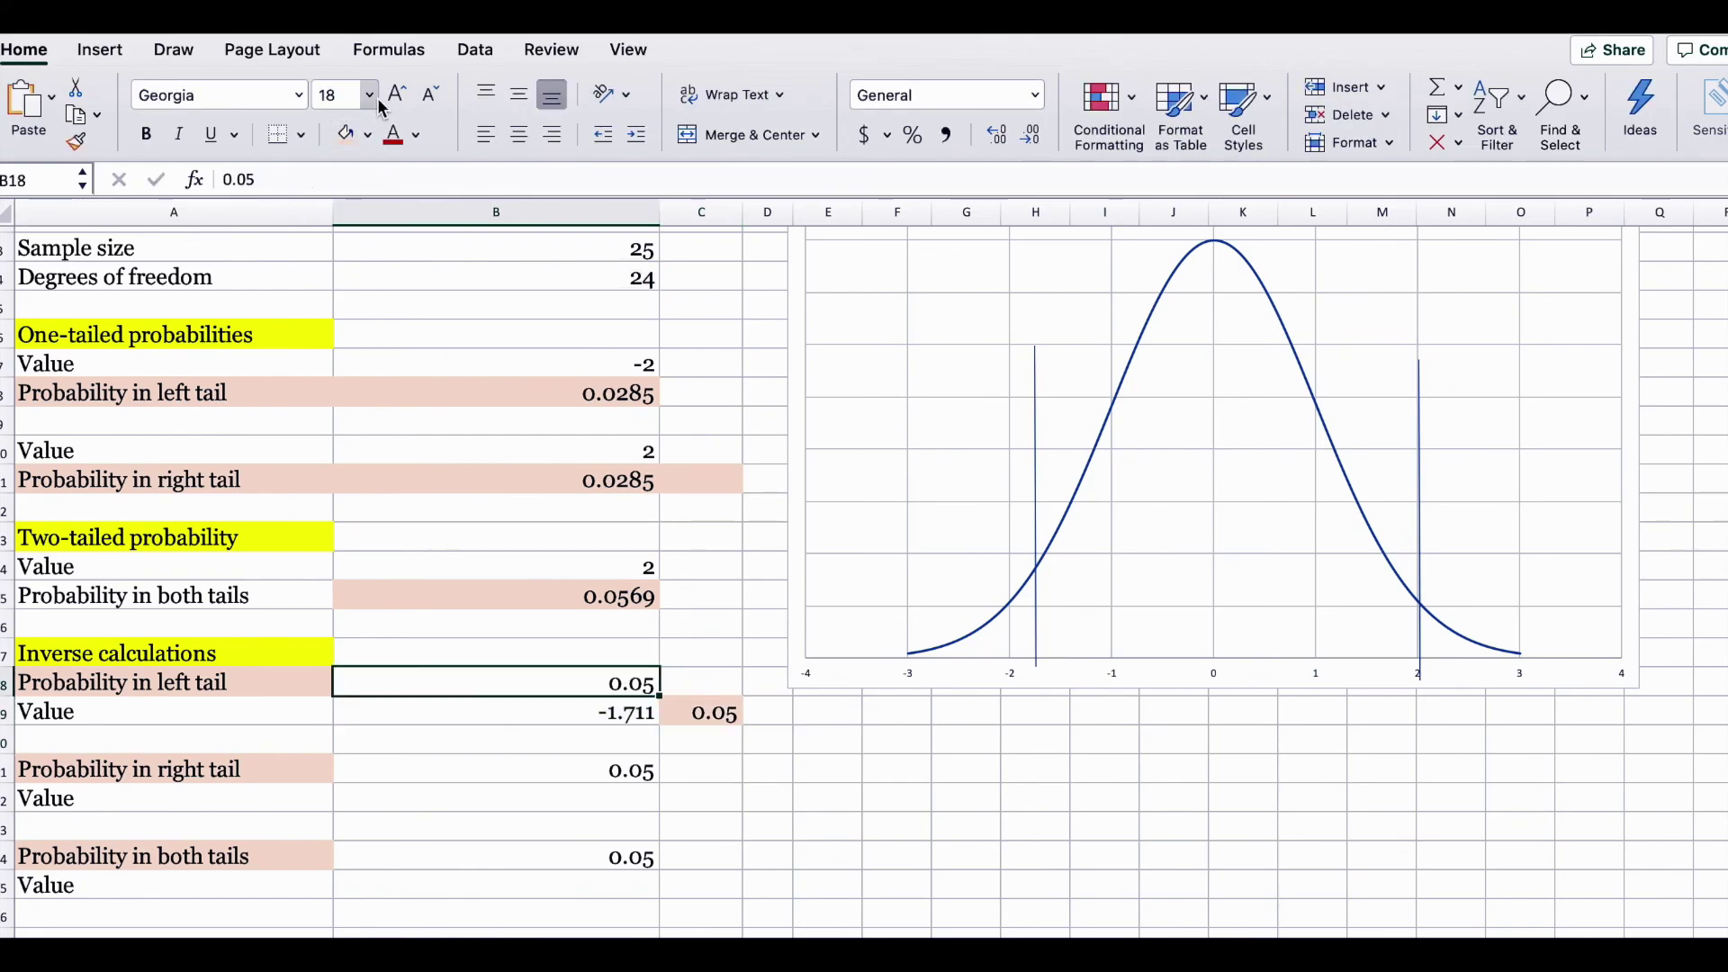
pyautogui.click(347, 134)
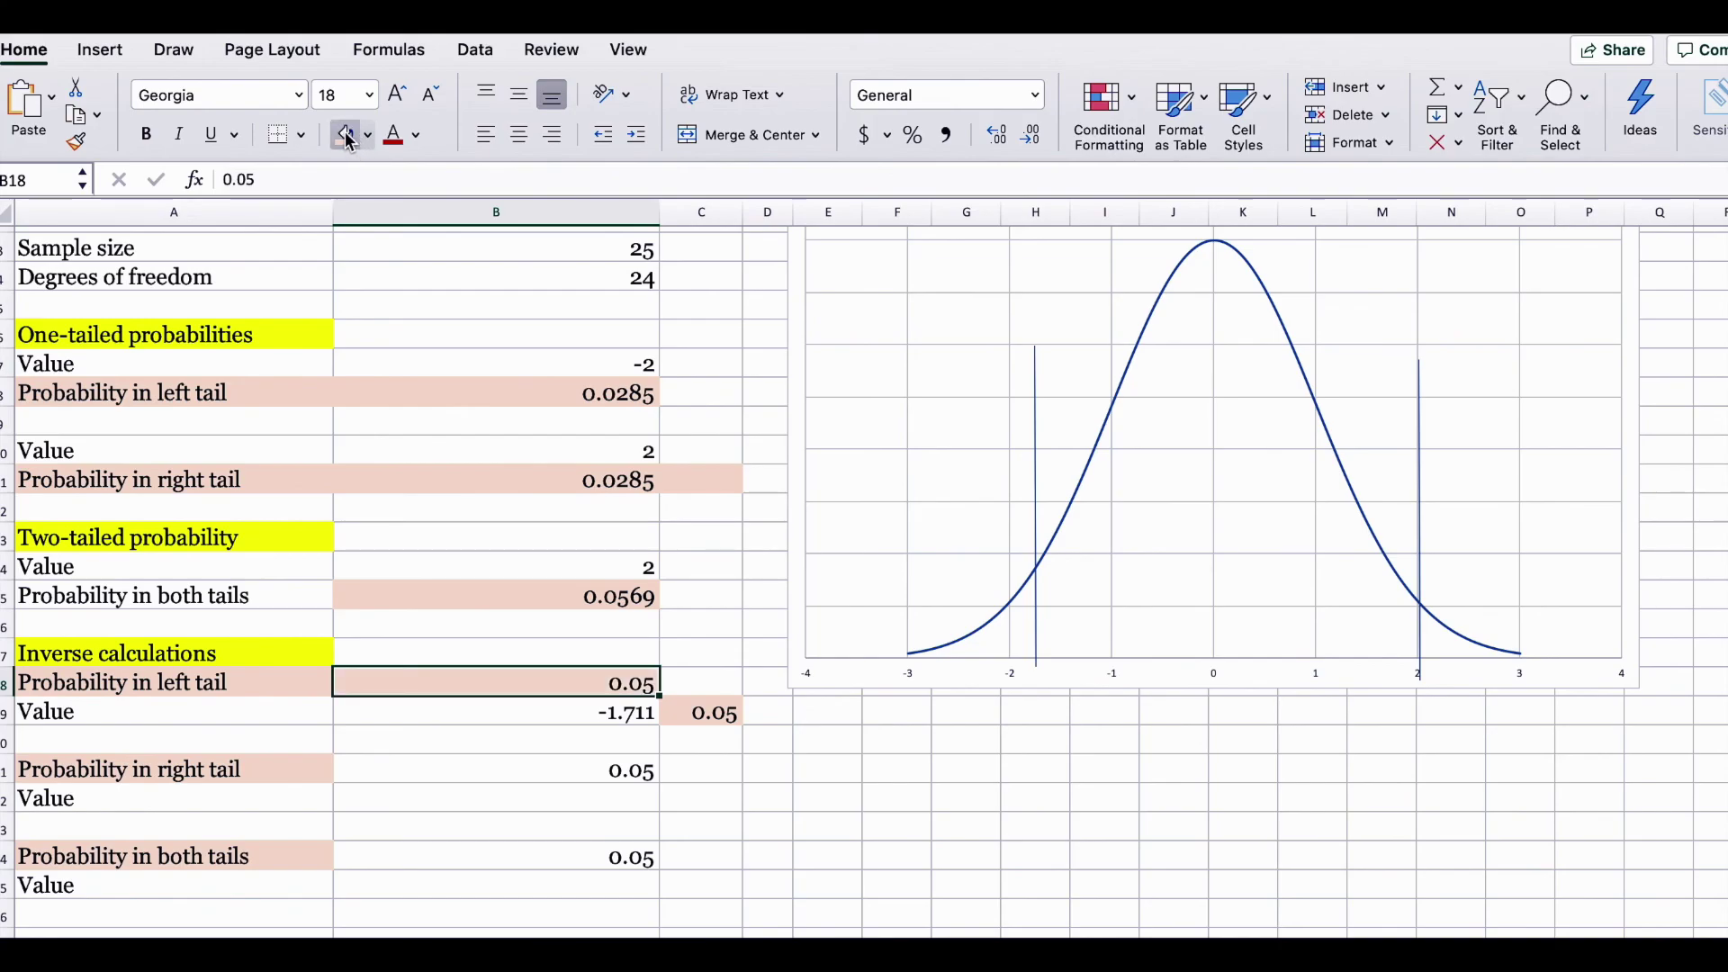
pyautogui.click(603, 717)
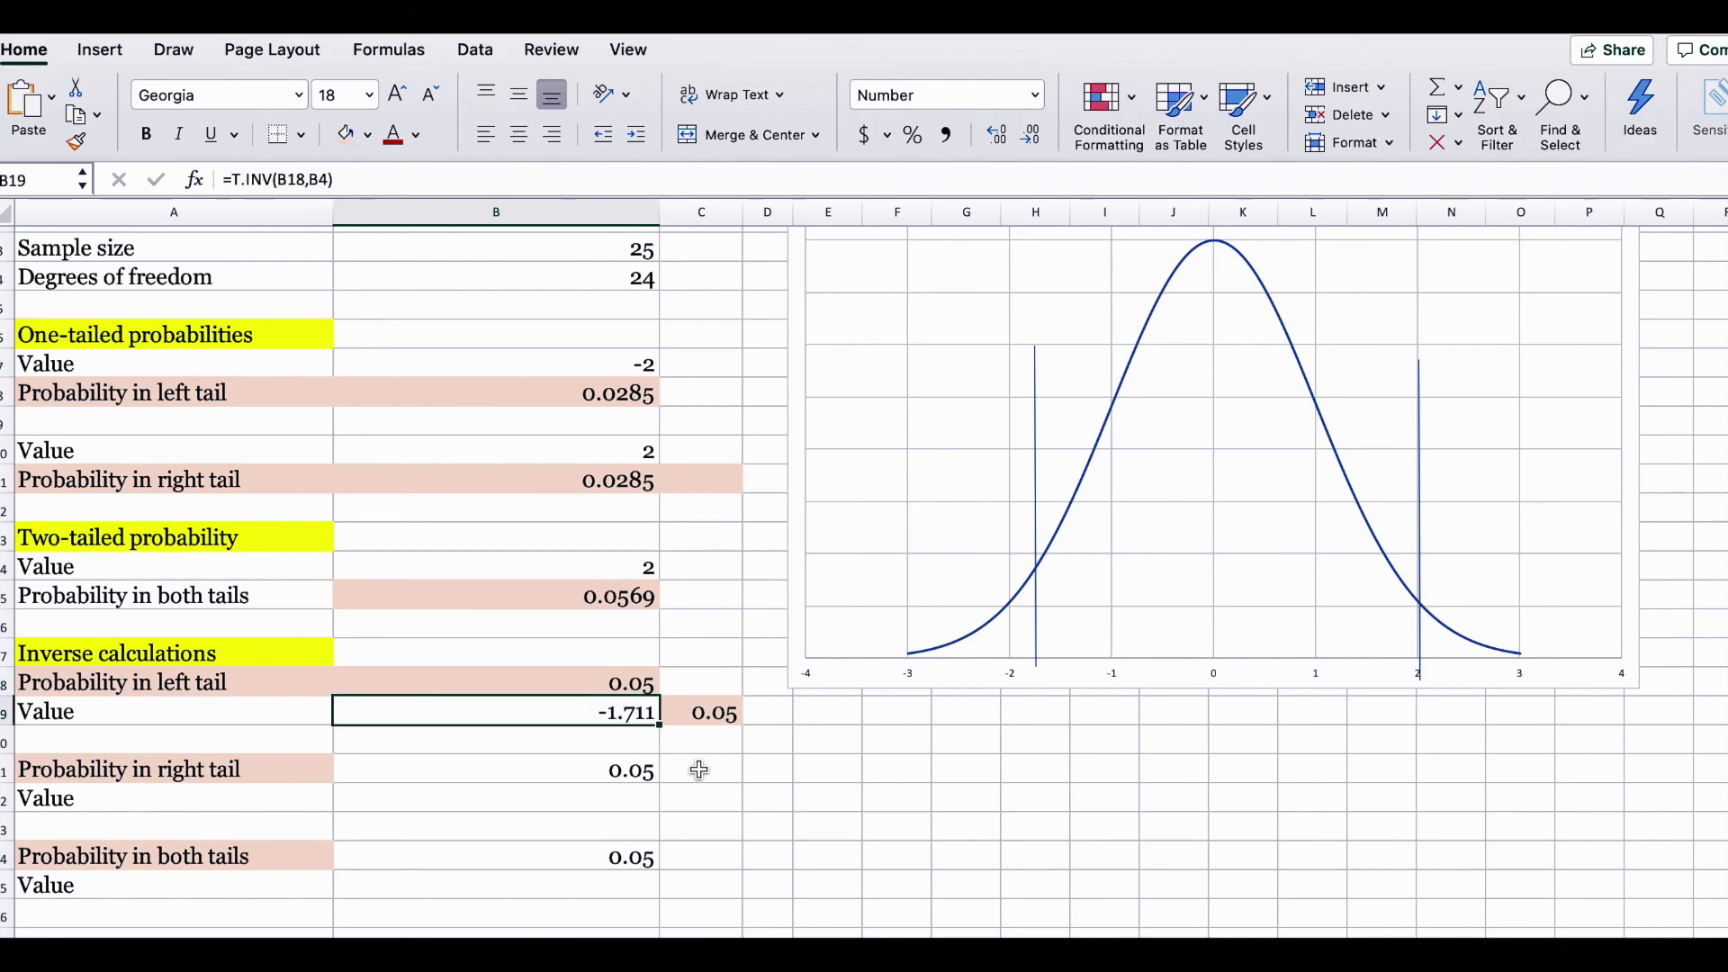
# Calculate the value for the right-tail probability in B22 with =T.INV(B21,B4)
pyautogui.click(601, 794)
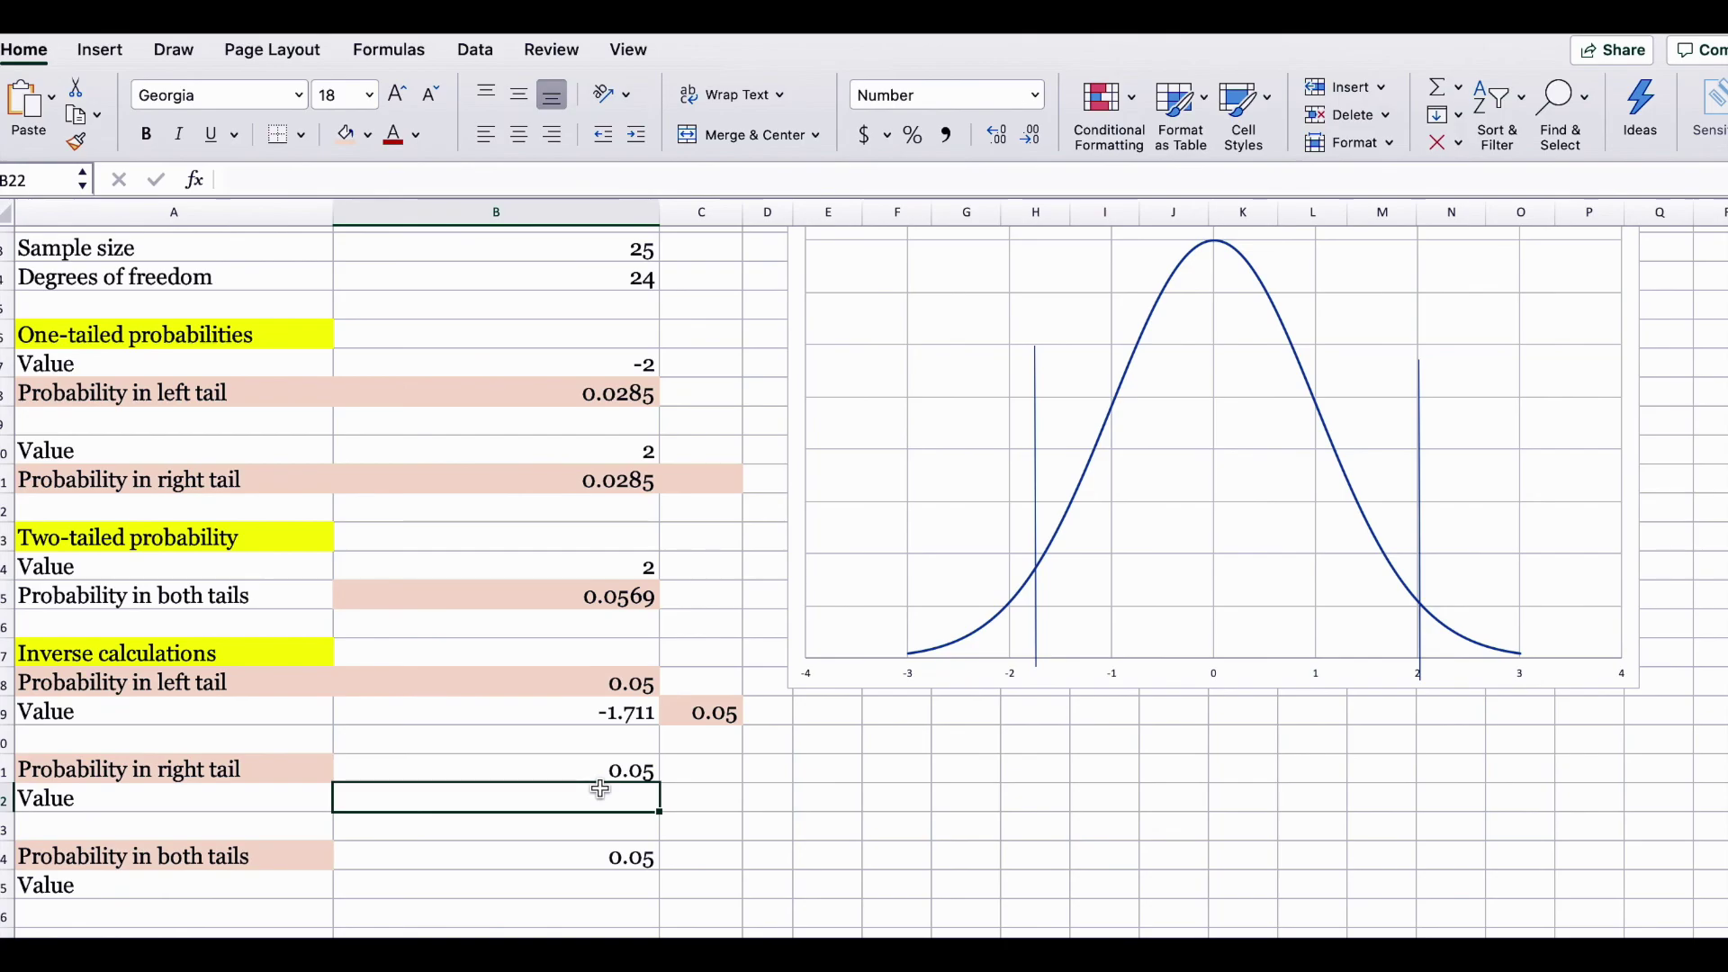
pyautogui.press('Up')
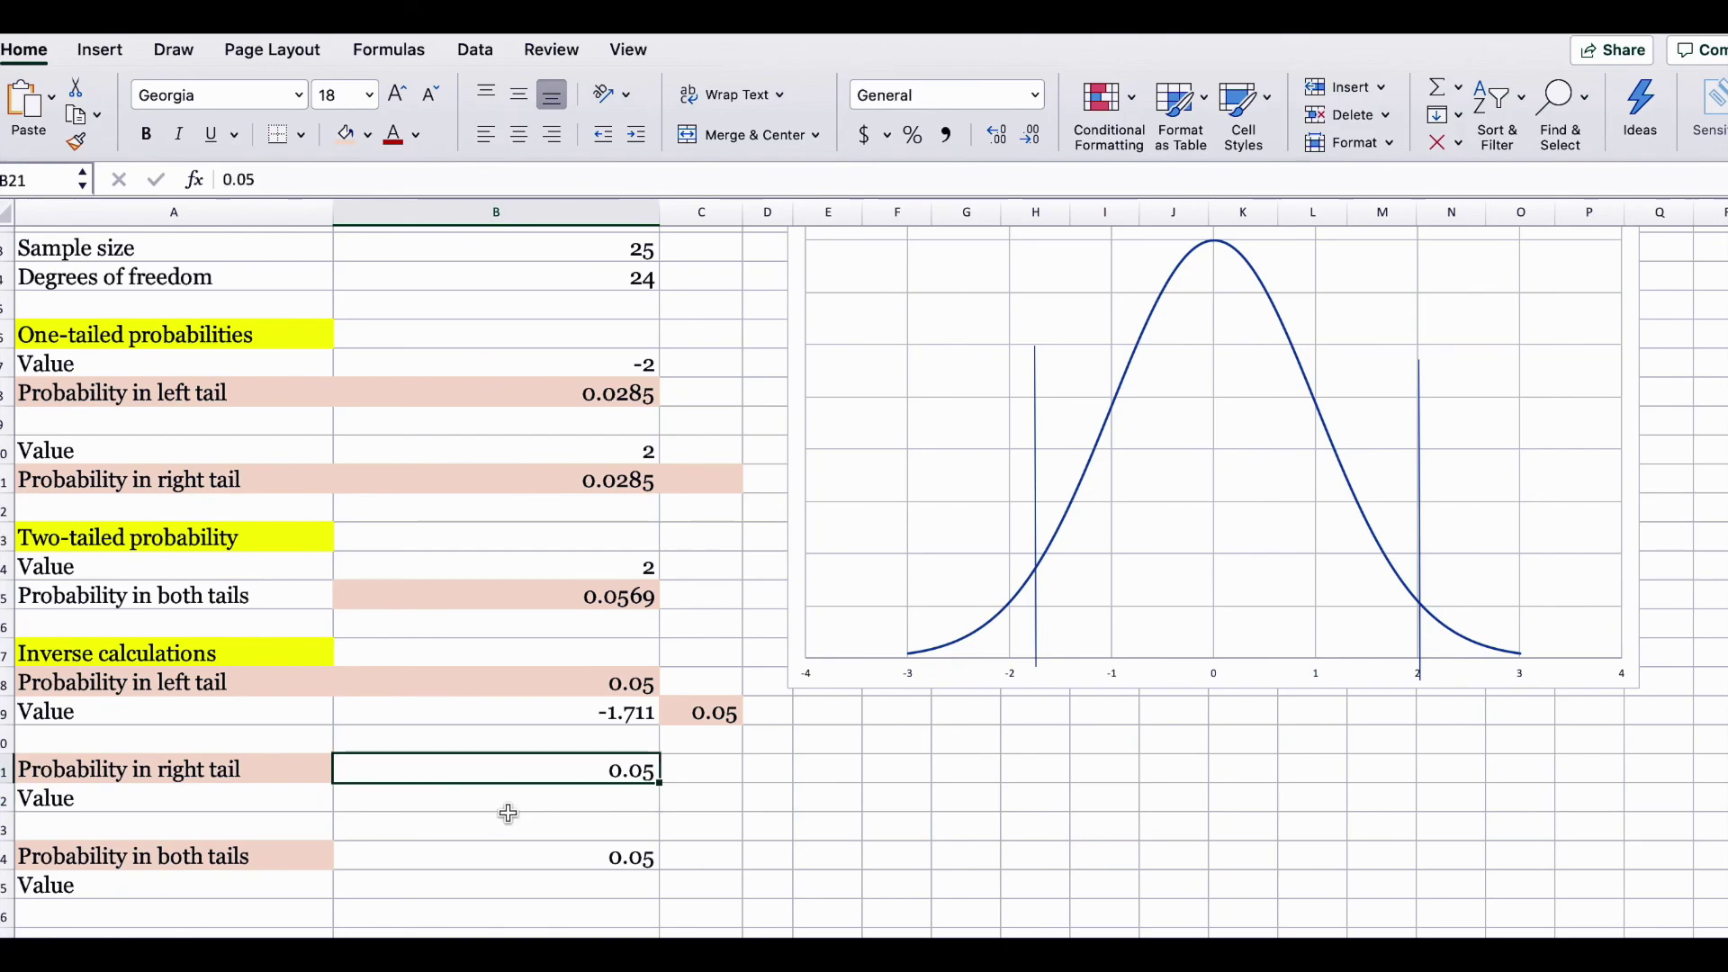
pyautogui.click(565, 802)
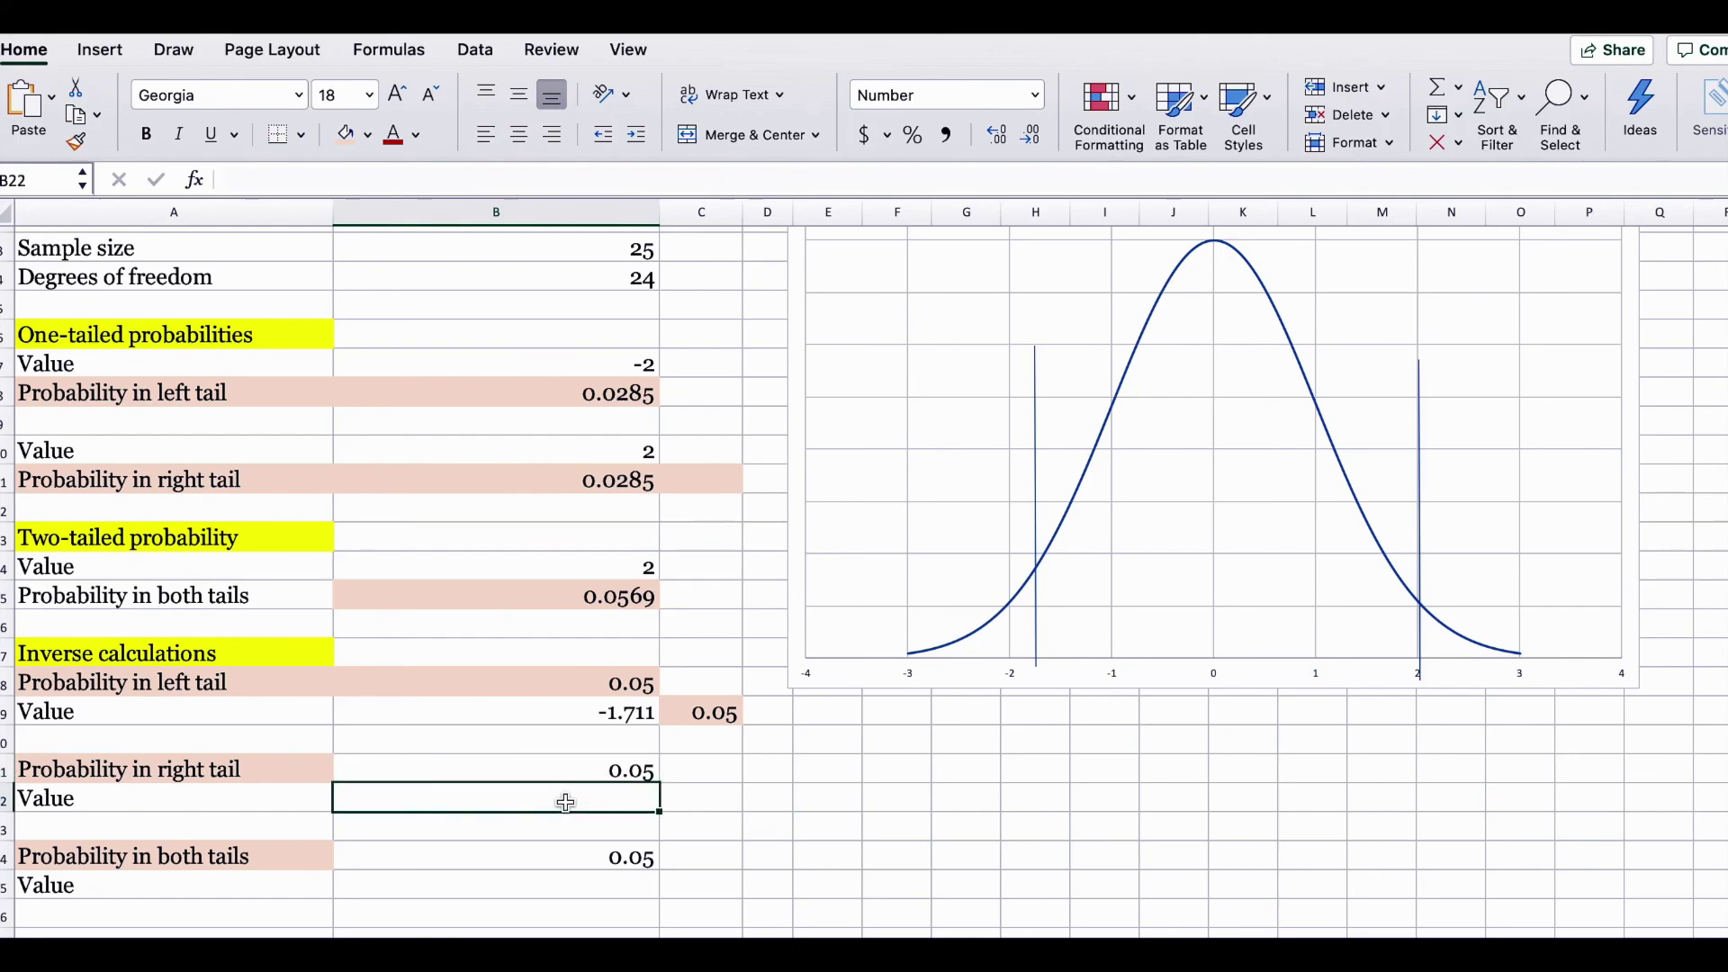
pyautogui.write('=')
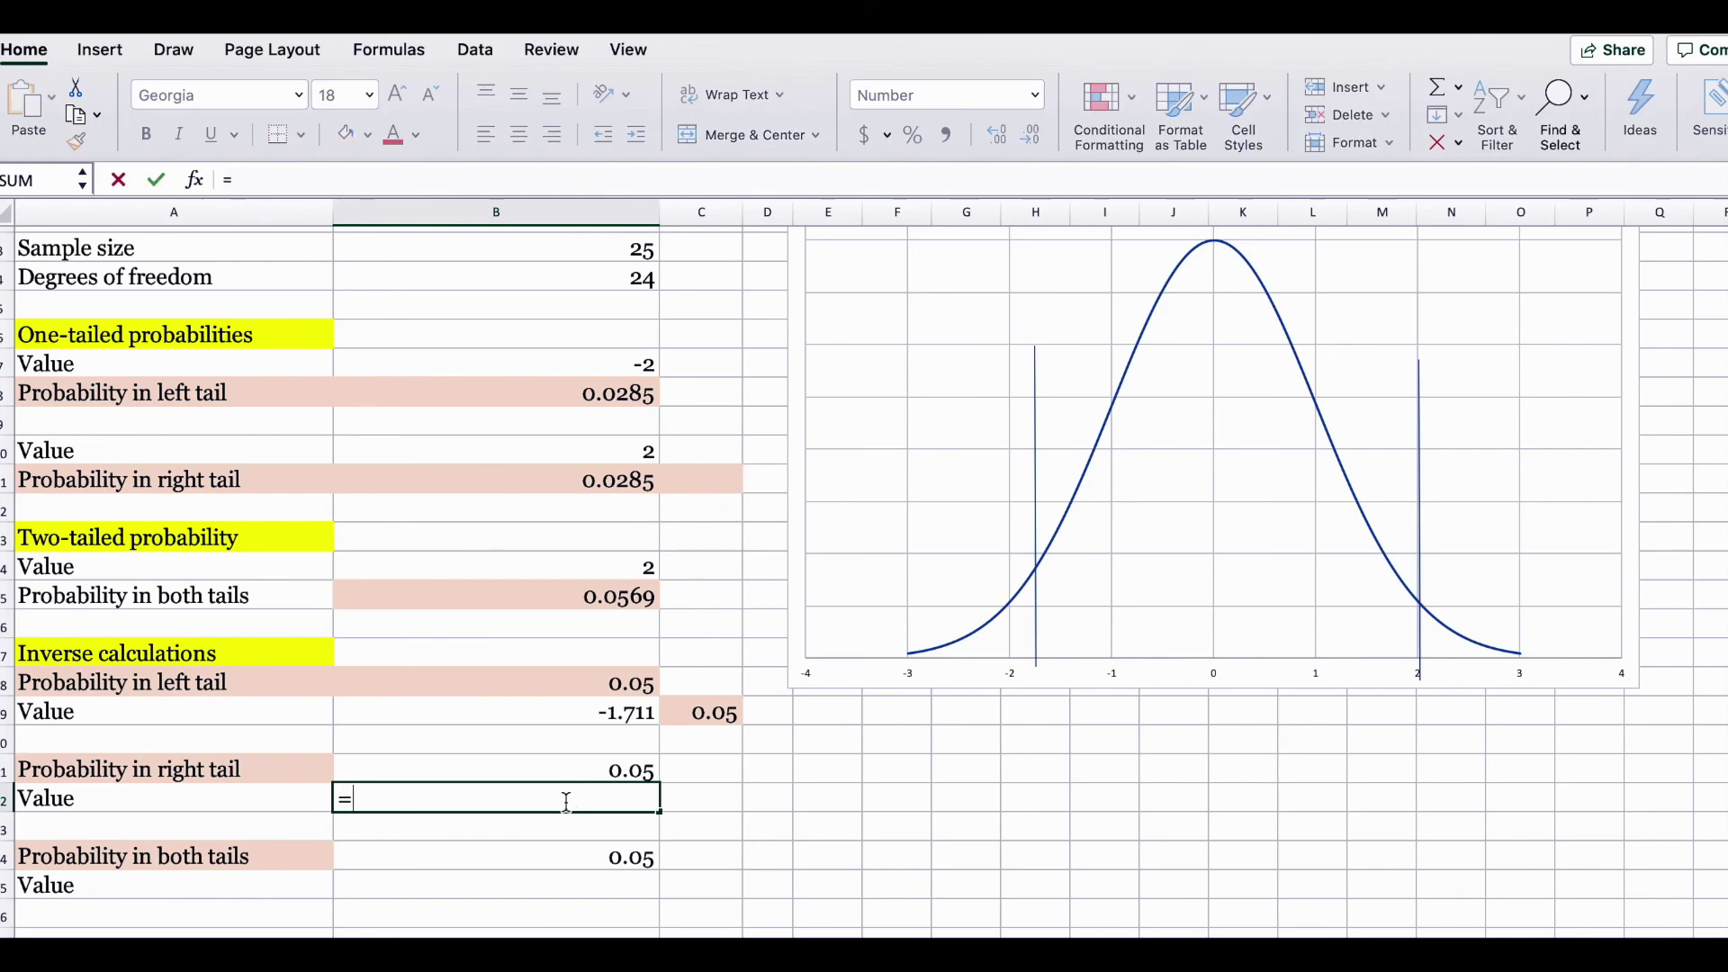
pyautogui.write('t.in')
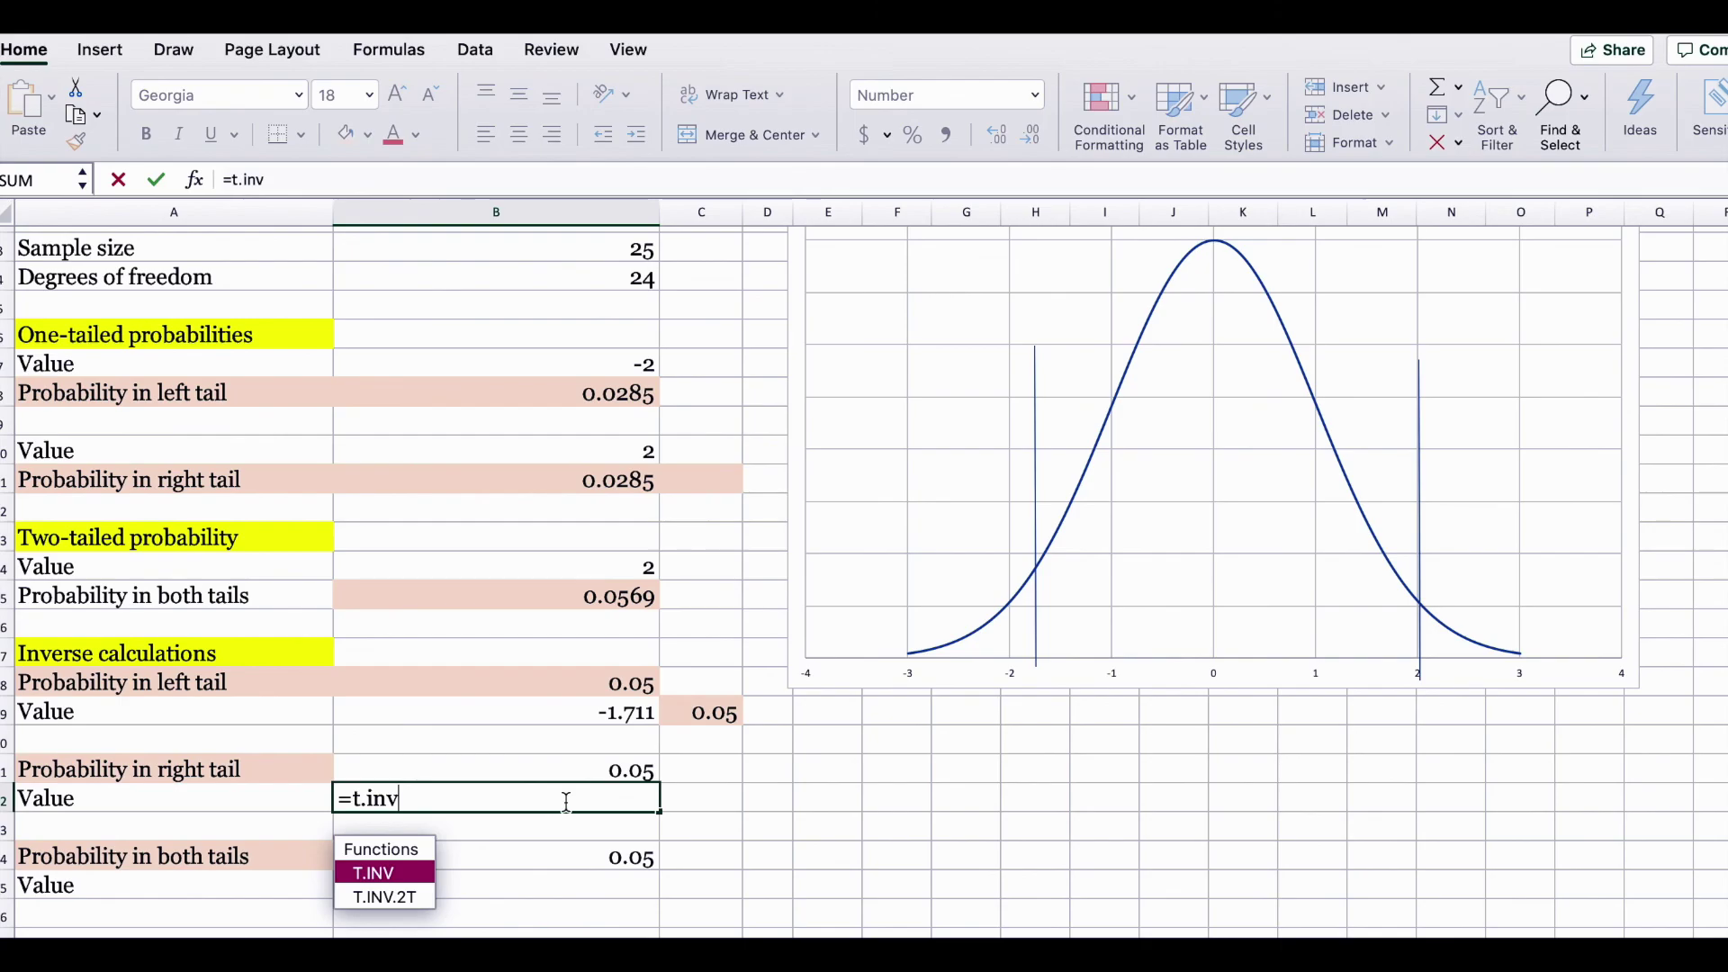
pyautogui.write('v(')
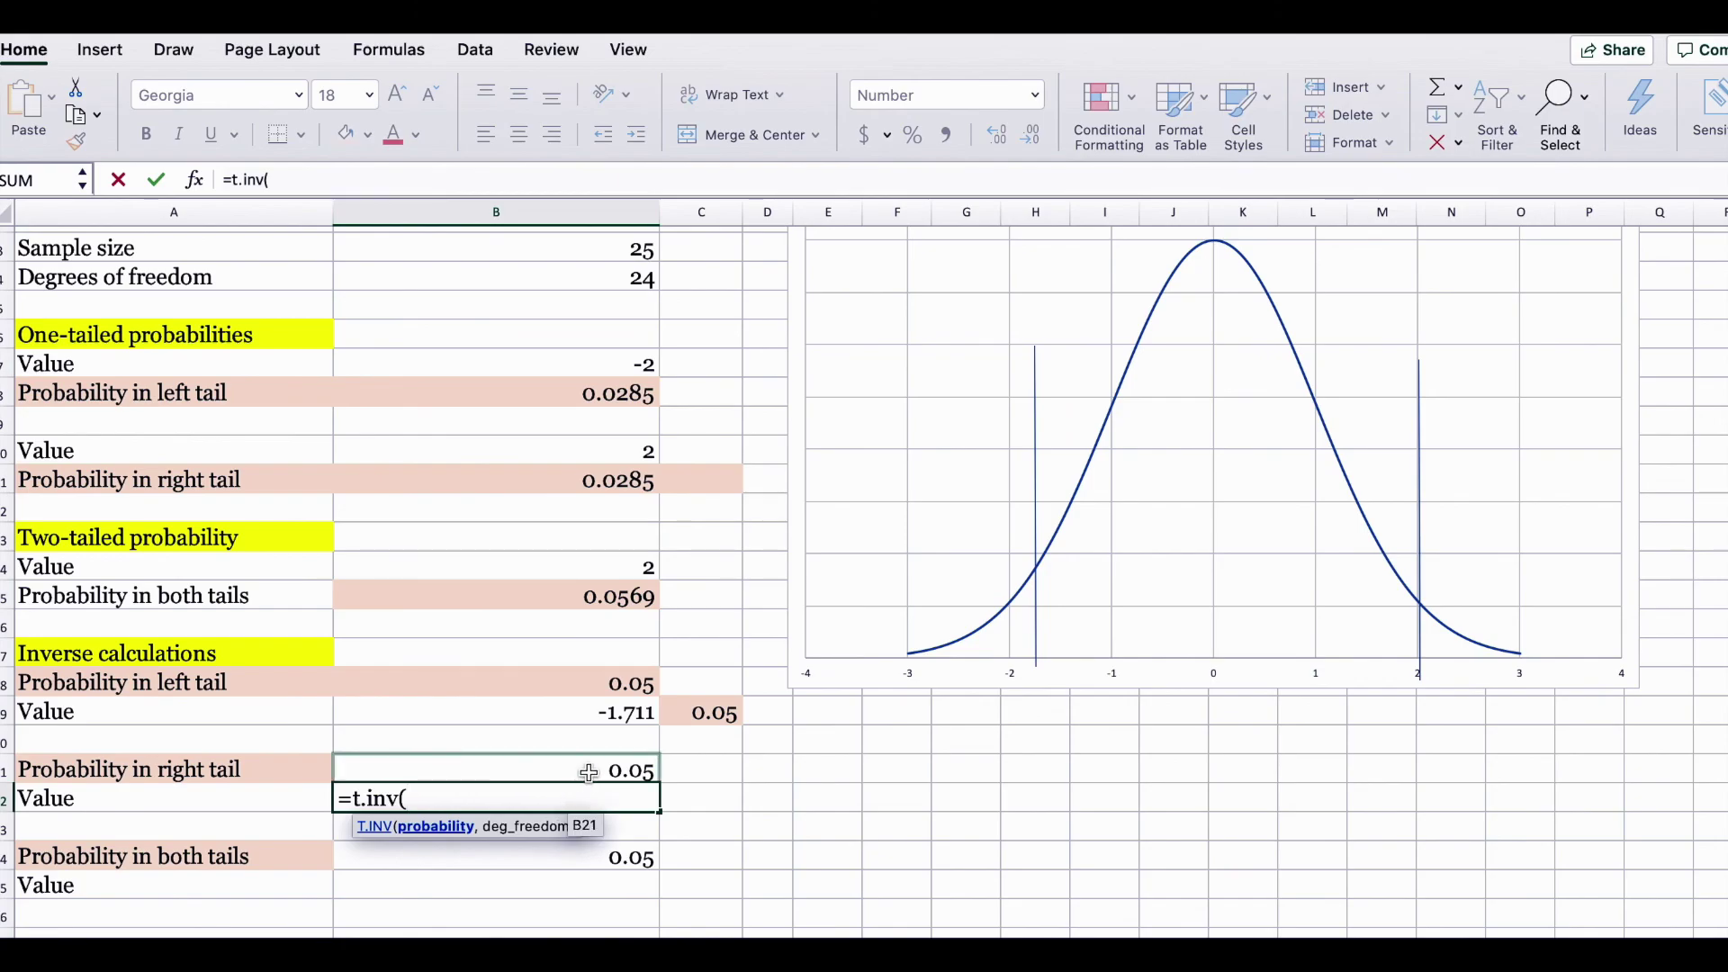
pyautogui.click(587, 772)
pyautogui.write(',')
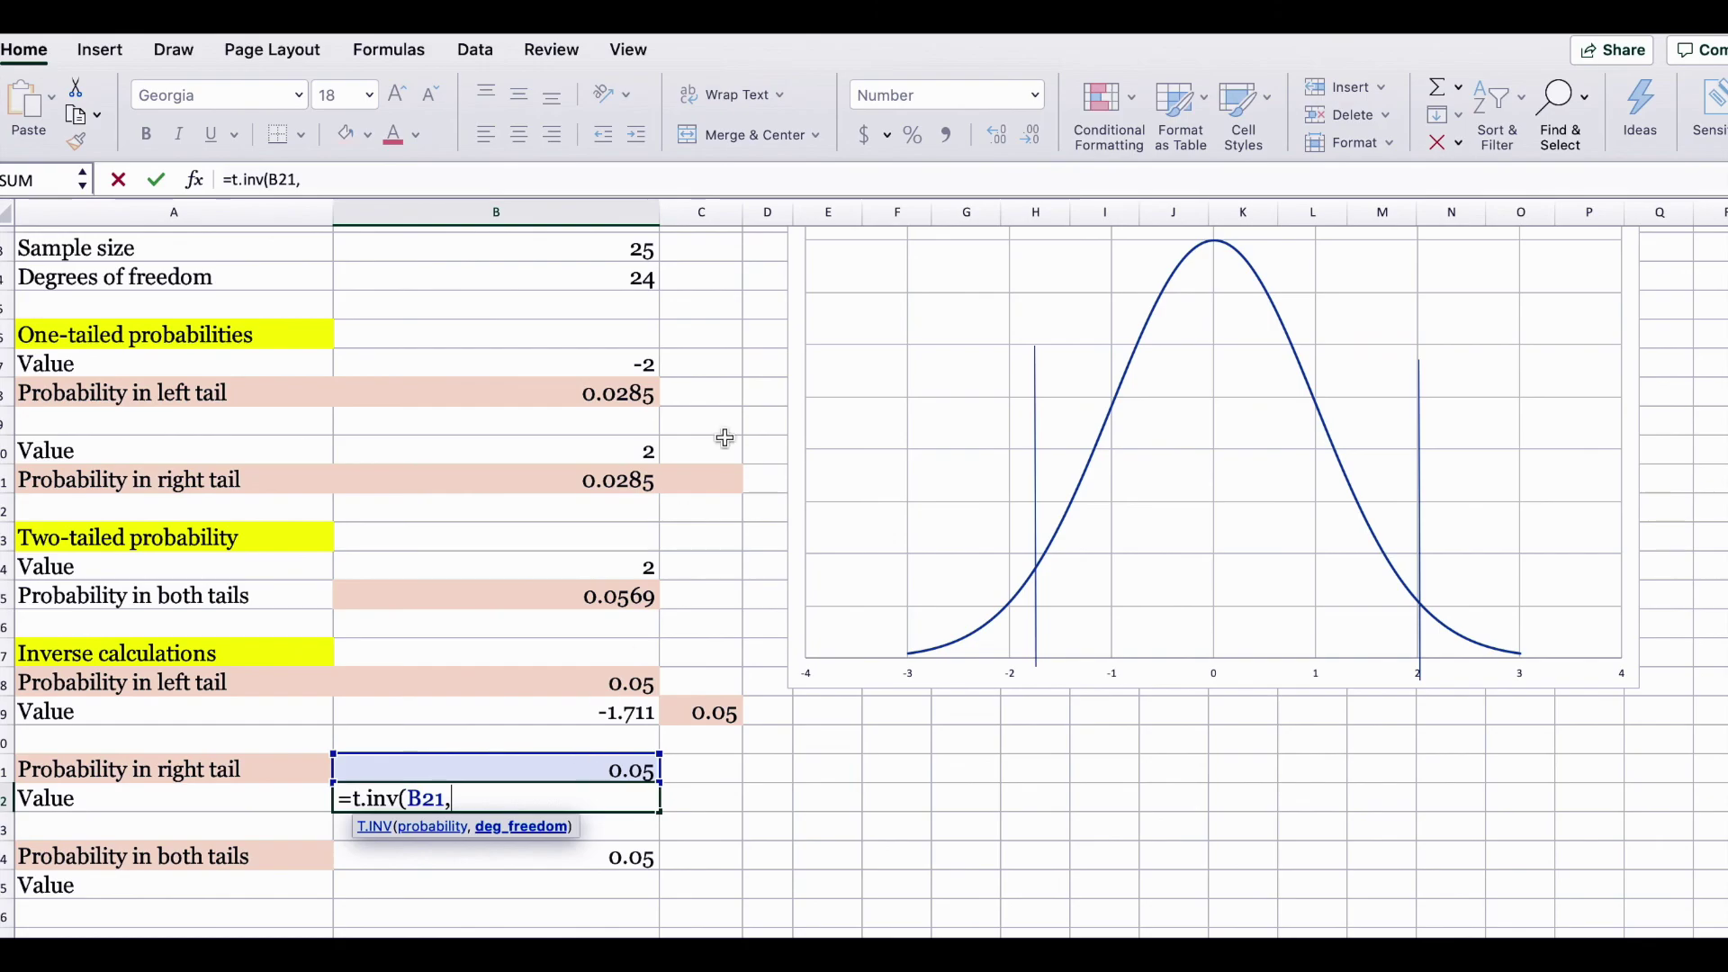
pyautogui.click(591, 275)
pyautogui.press('Return')
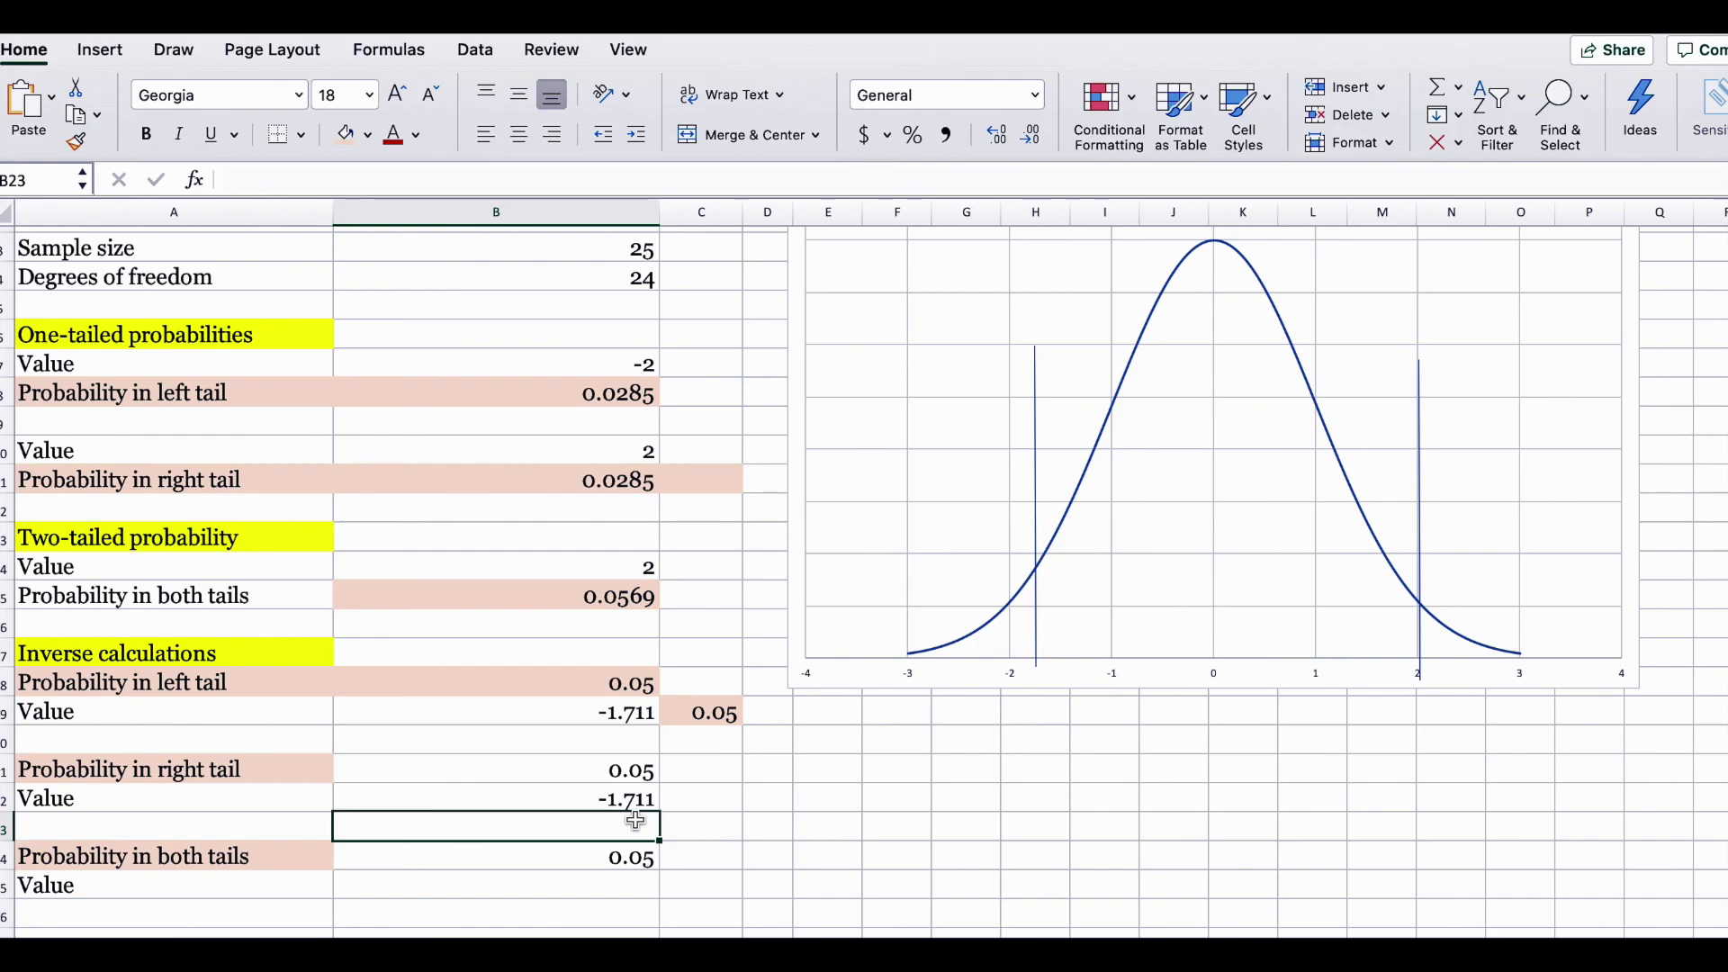
# Remove the positive-side marker line from the chart and fill the right-tail value cell B22 with light pink
pyautogui.click(1042, 598)
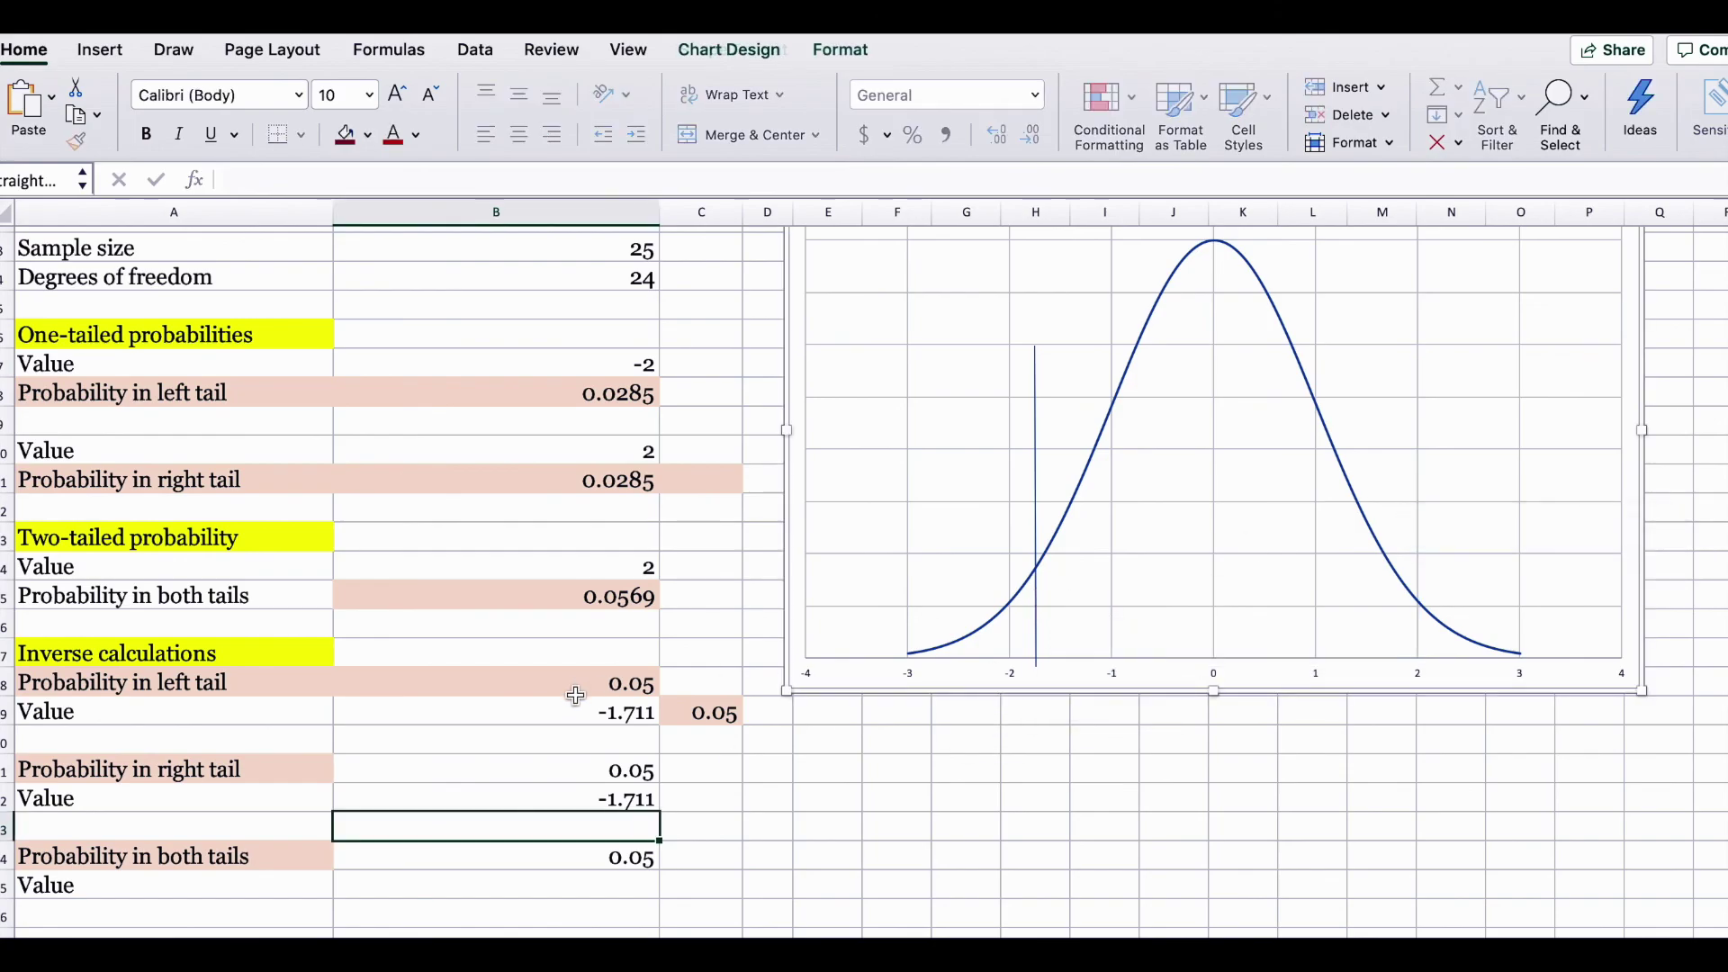
pyautogui.click(586, 713)
pyautogui.click(586, 792)
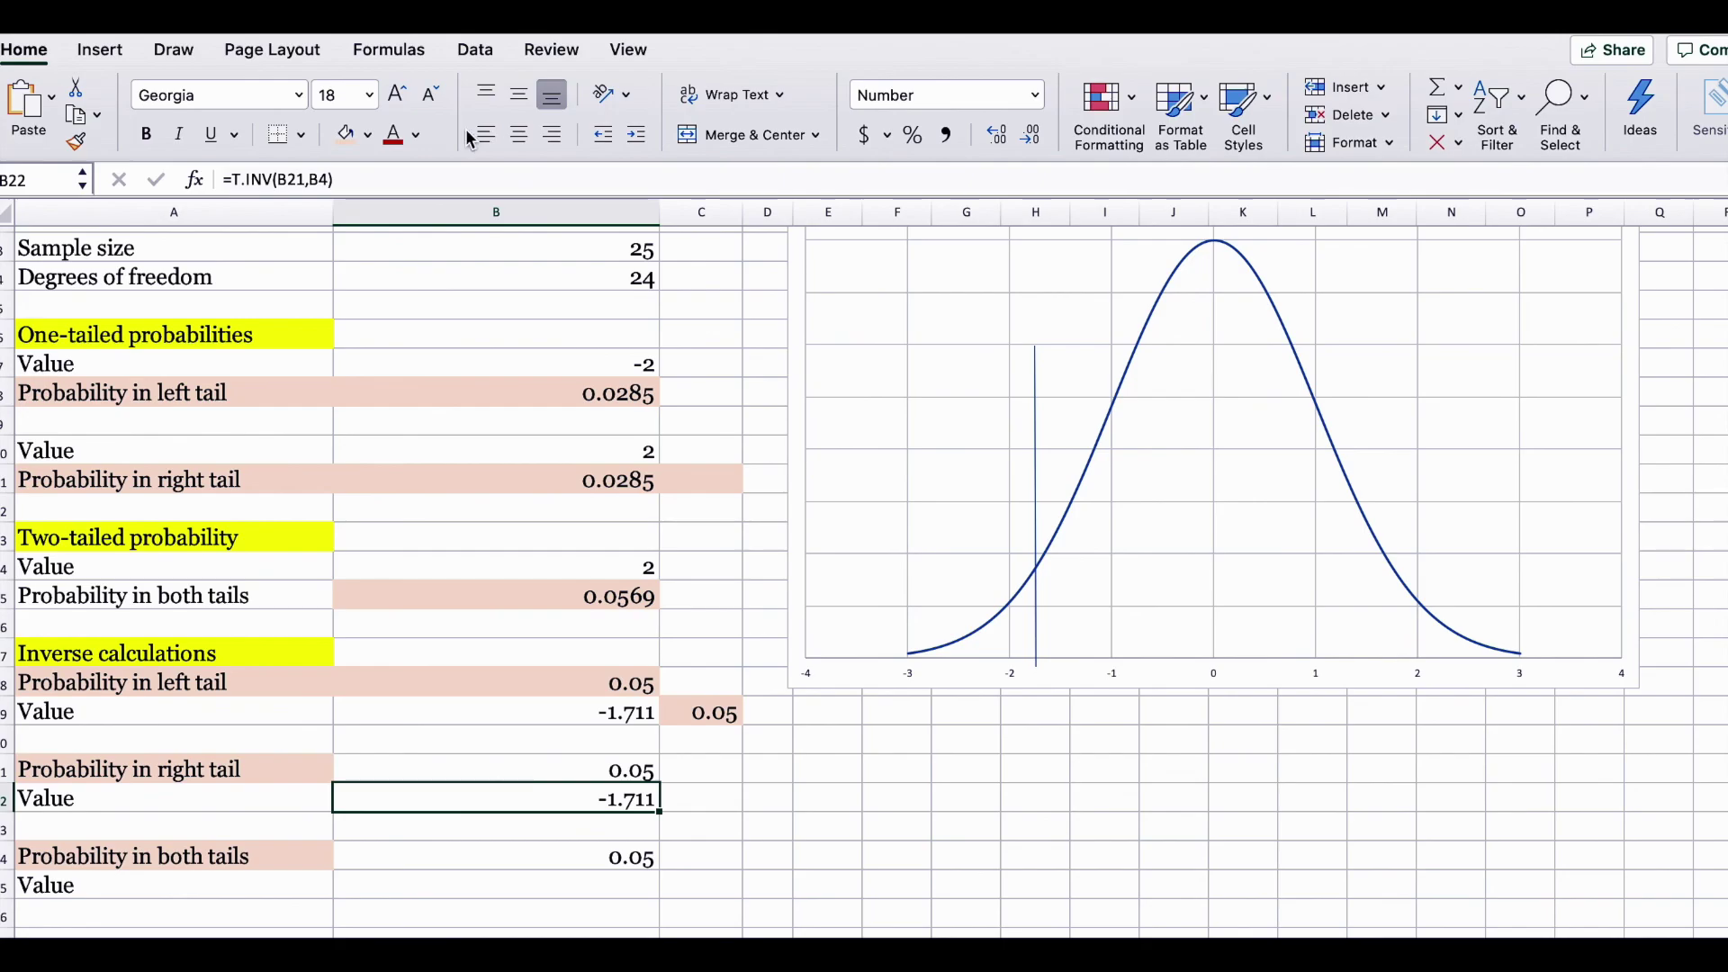
pyautogui.click(346, 134)
pyautogui.scroll(-5, 450, 636)
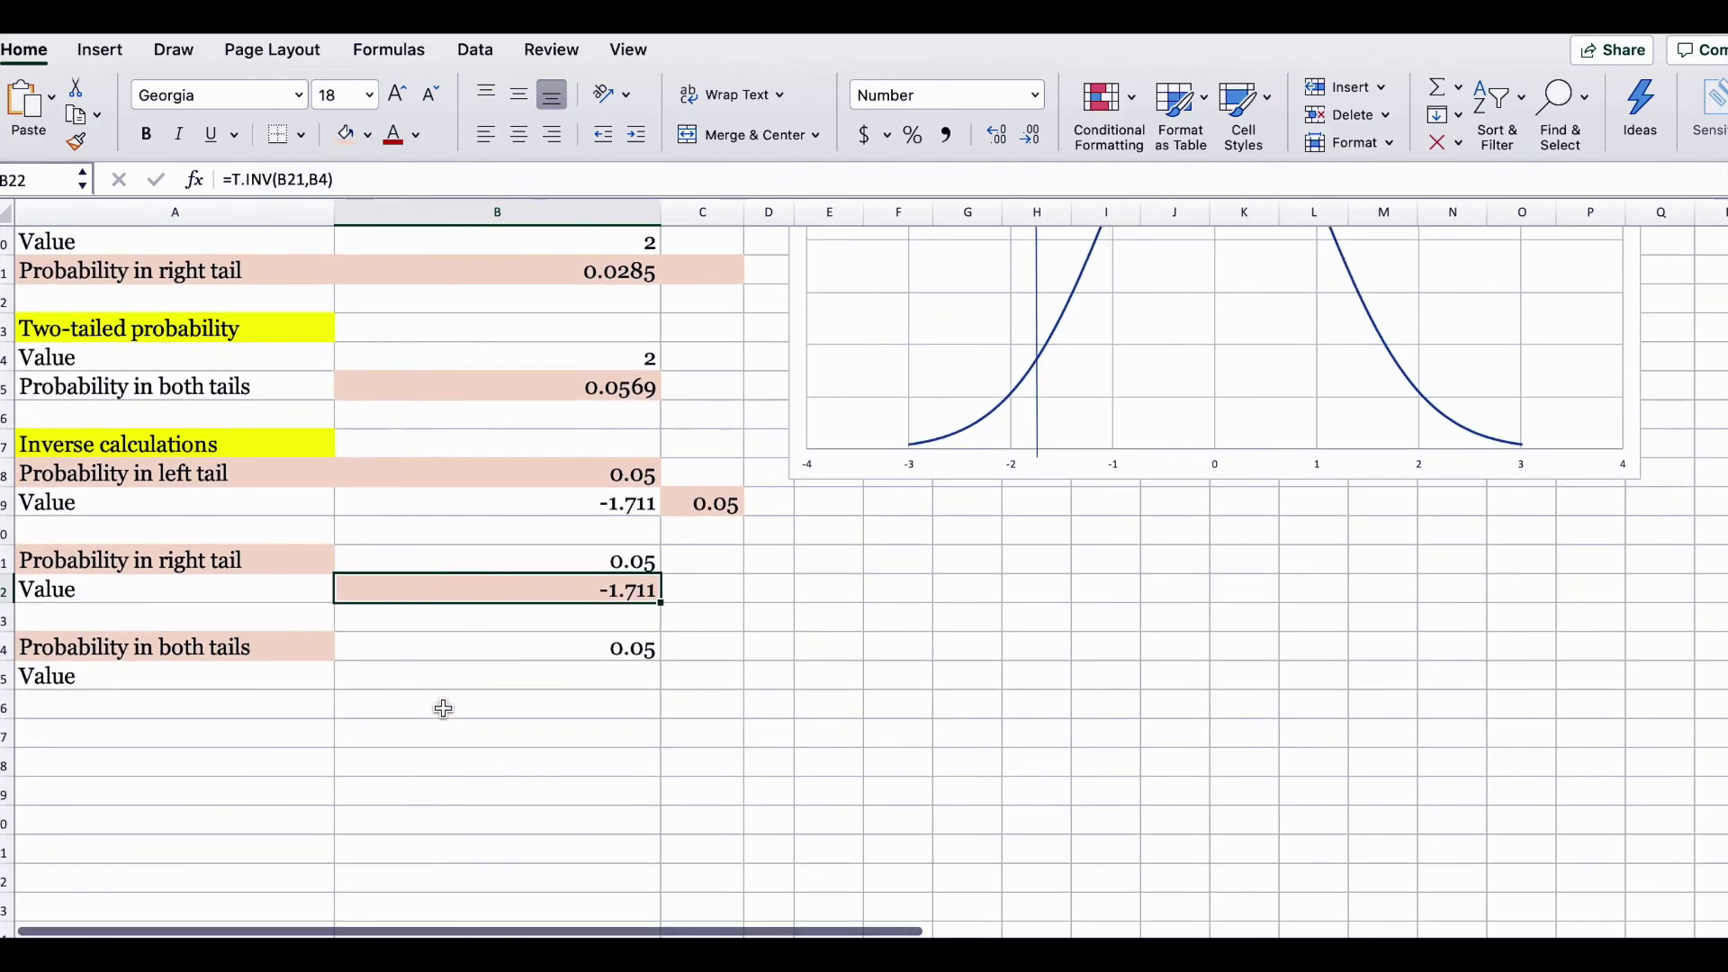
# Change the right-tail value formula in B22 to =T.INV(1-B21,B4)
pyautogui.scroll(3, 490, 594)
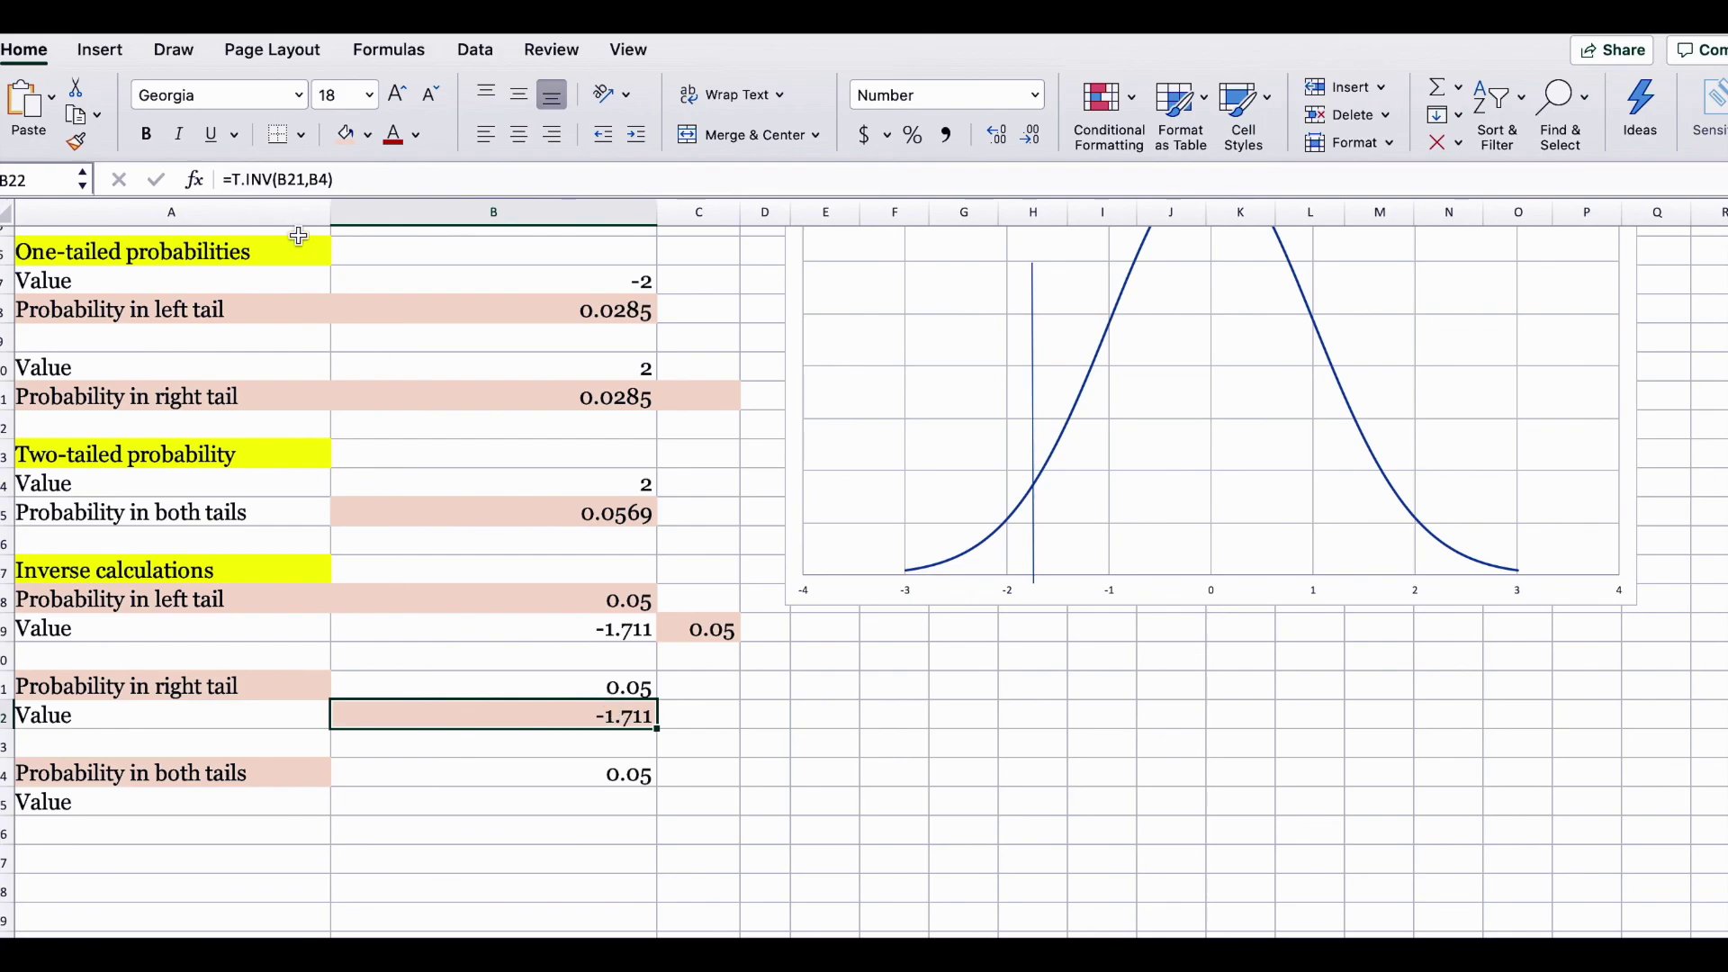
pyautogui.click(280, 179)
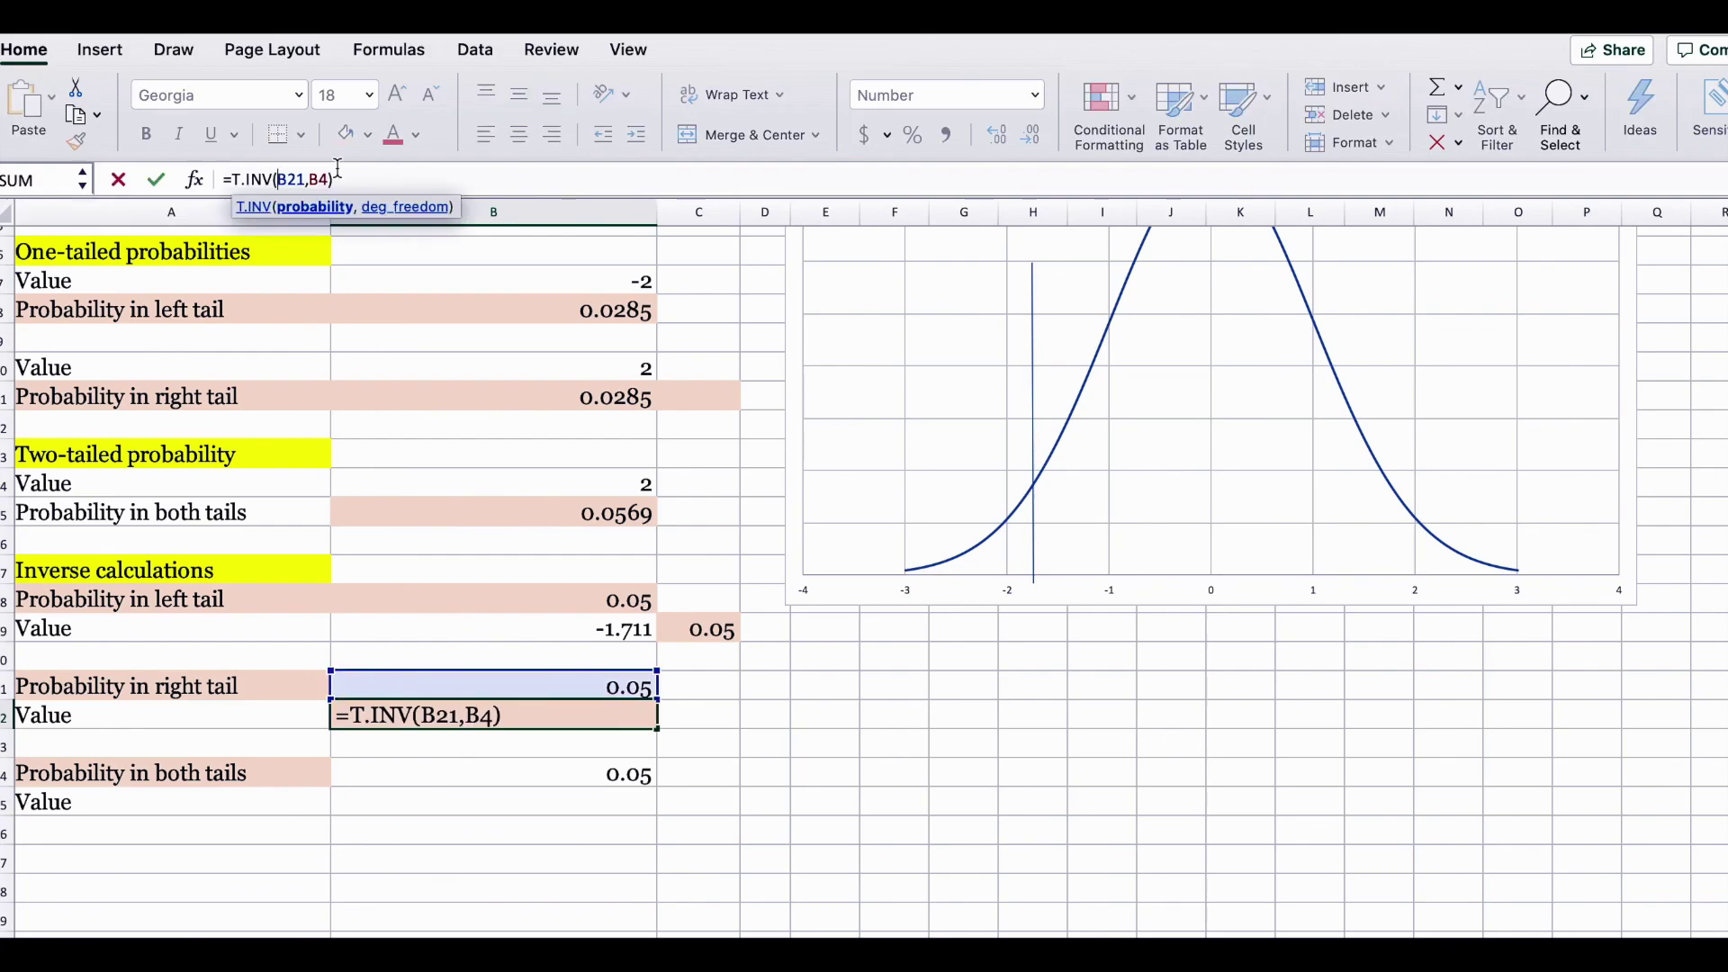
pyautogui.write('1-')
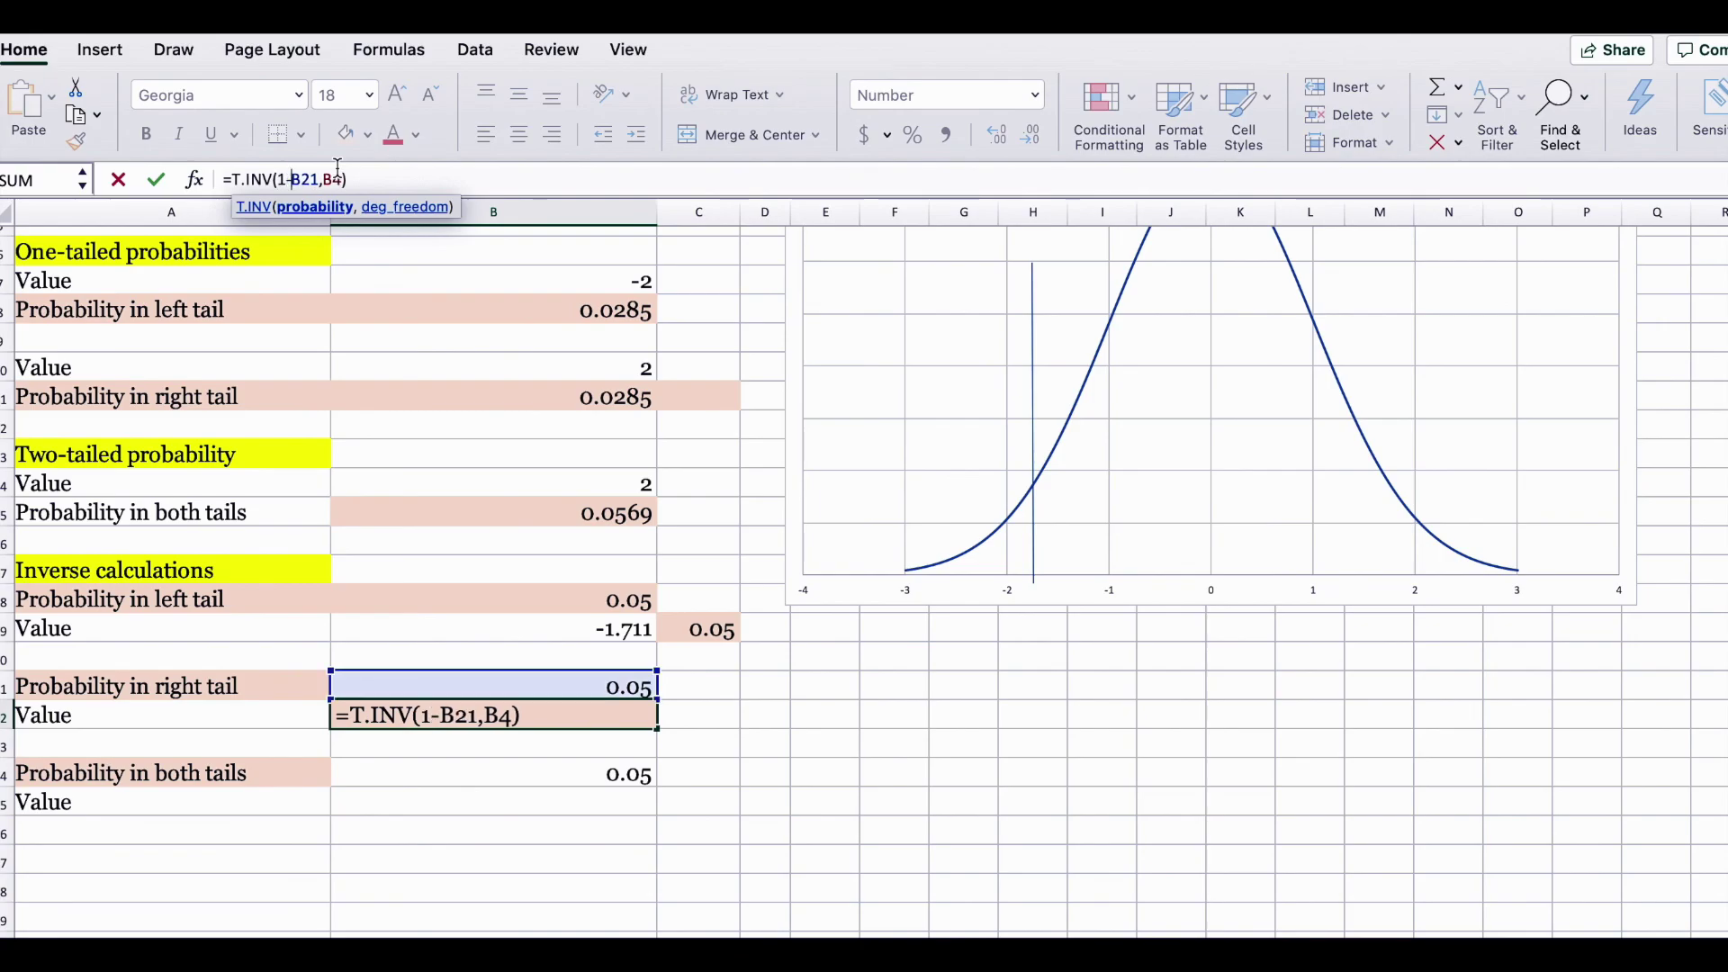
pyautogui.press('Return')
pyautogui.scroll(3, 926, 798)
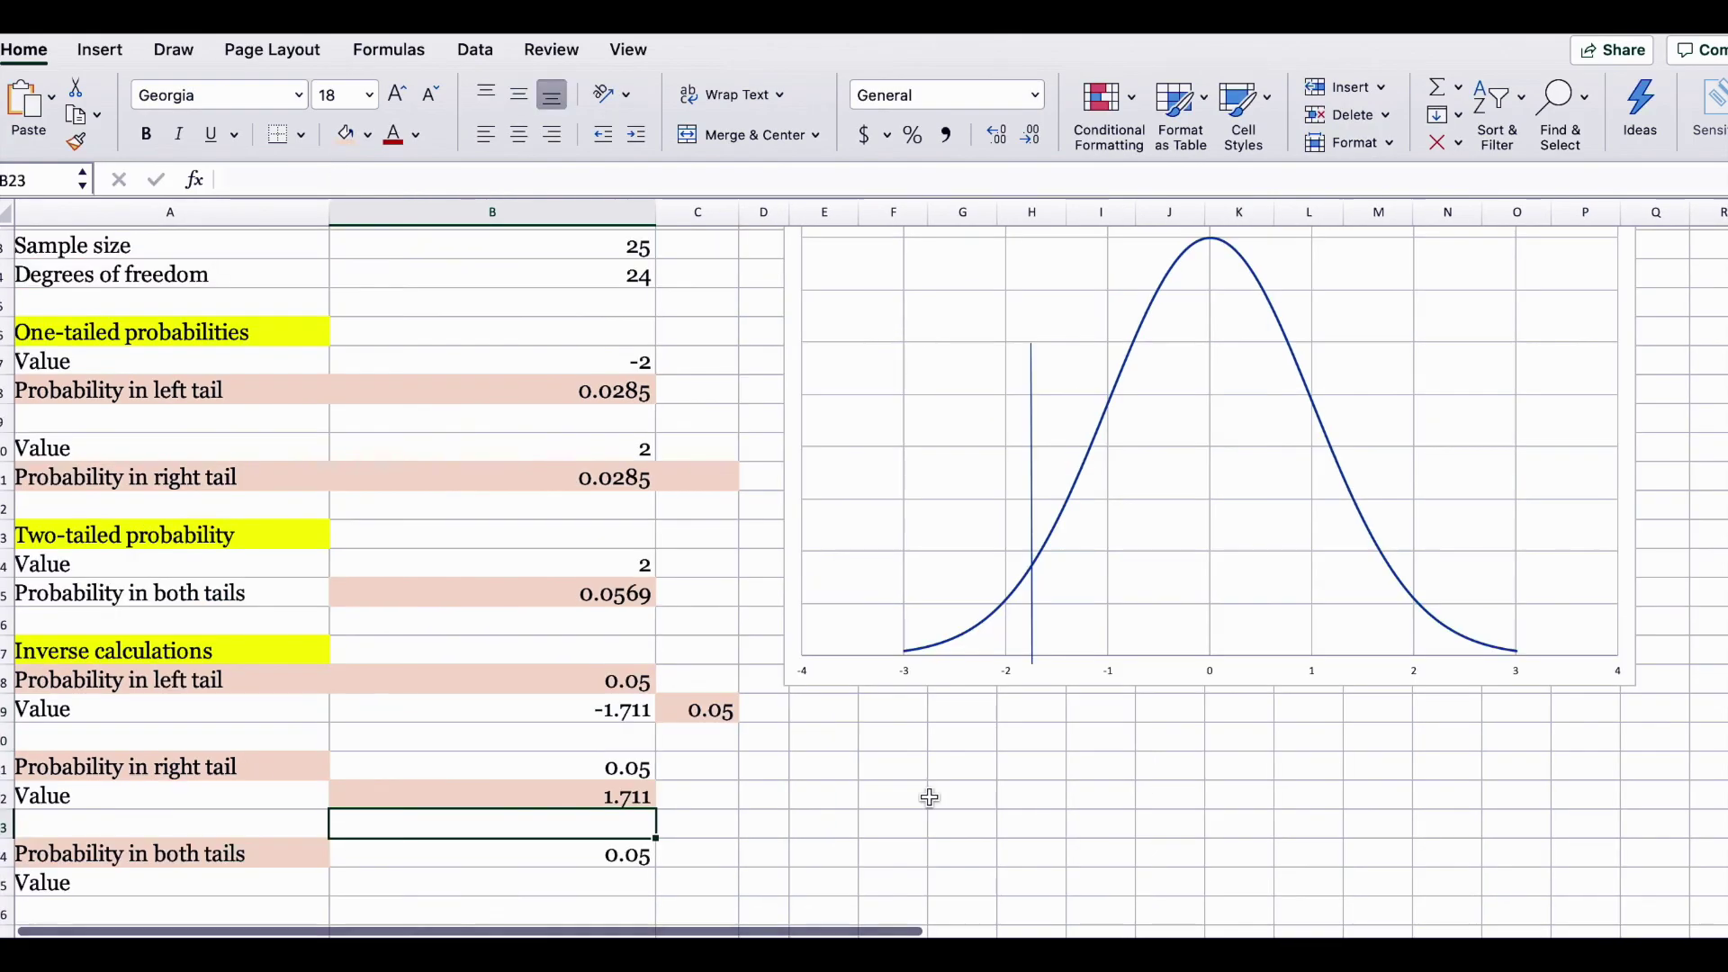
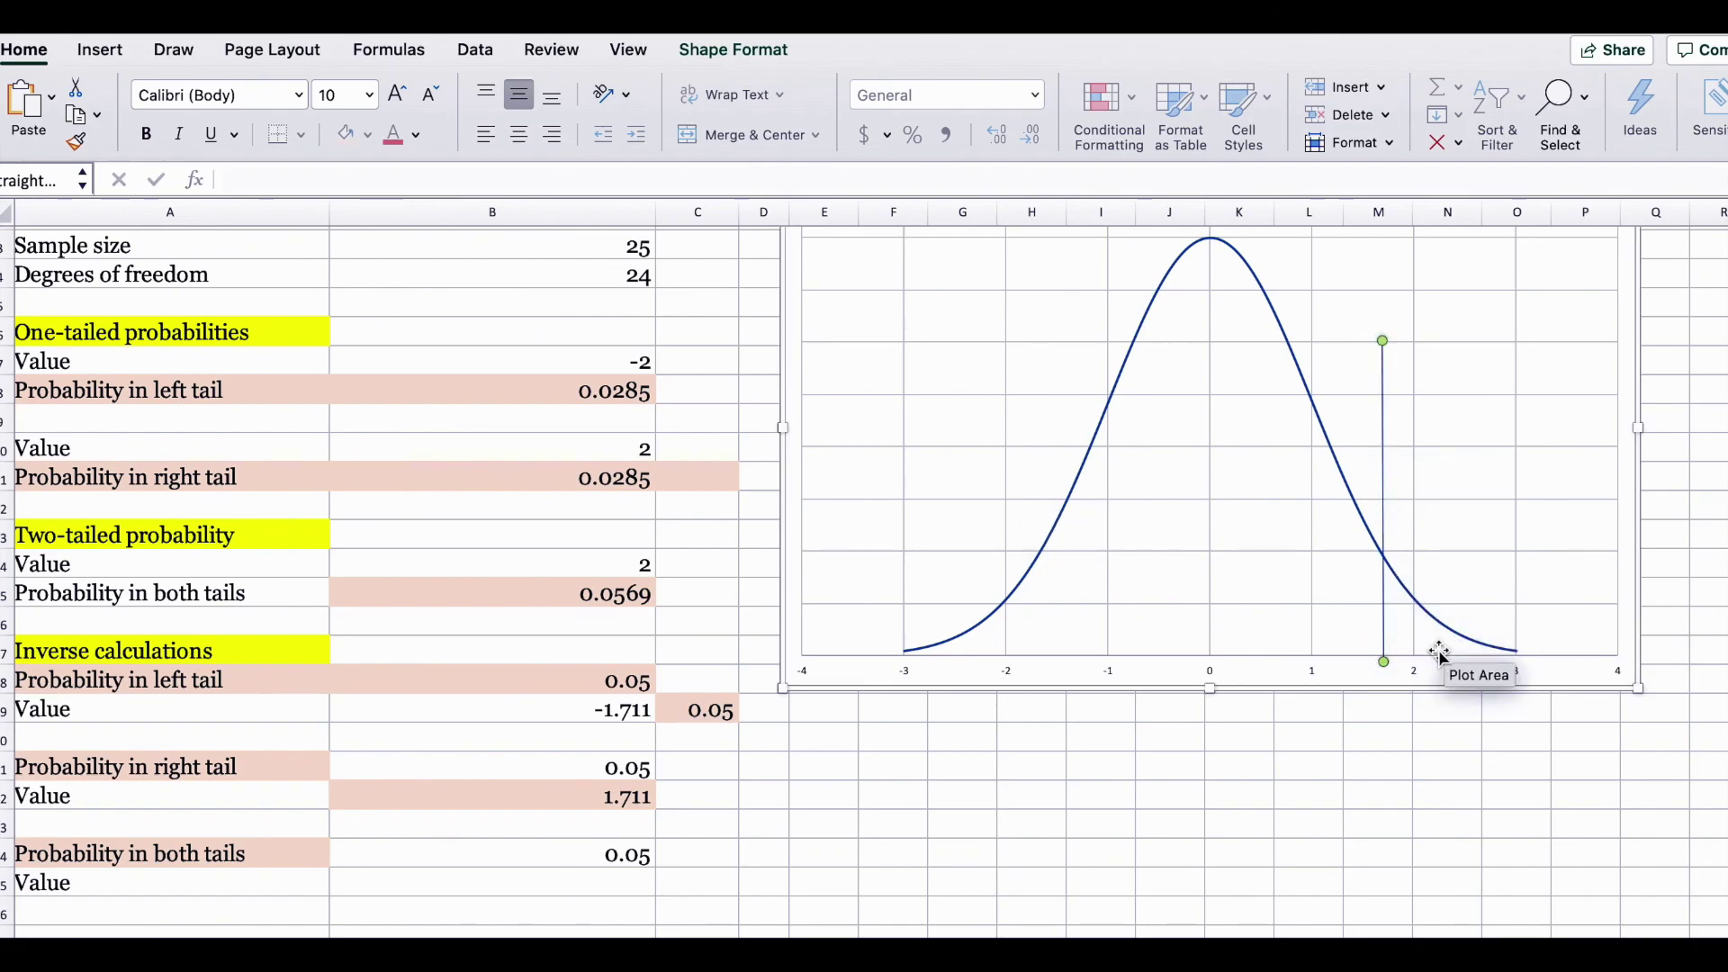
# Move the chart's marker line to about -1.7 and back to about 1.7 to compare the left and right tails
pyautogui.click(585, 768)
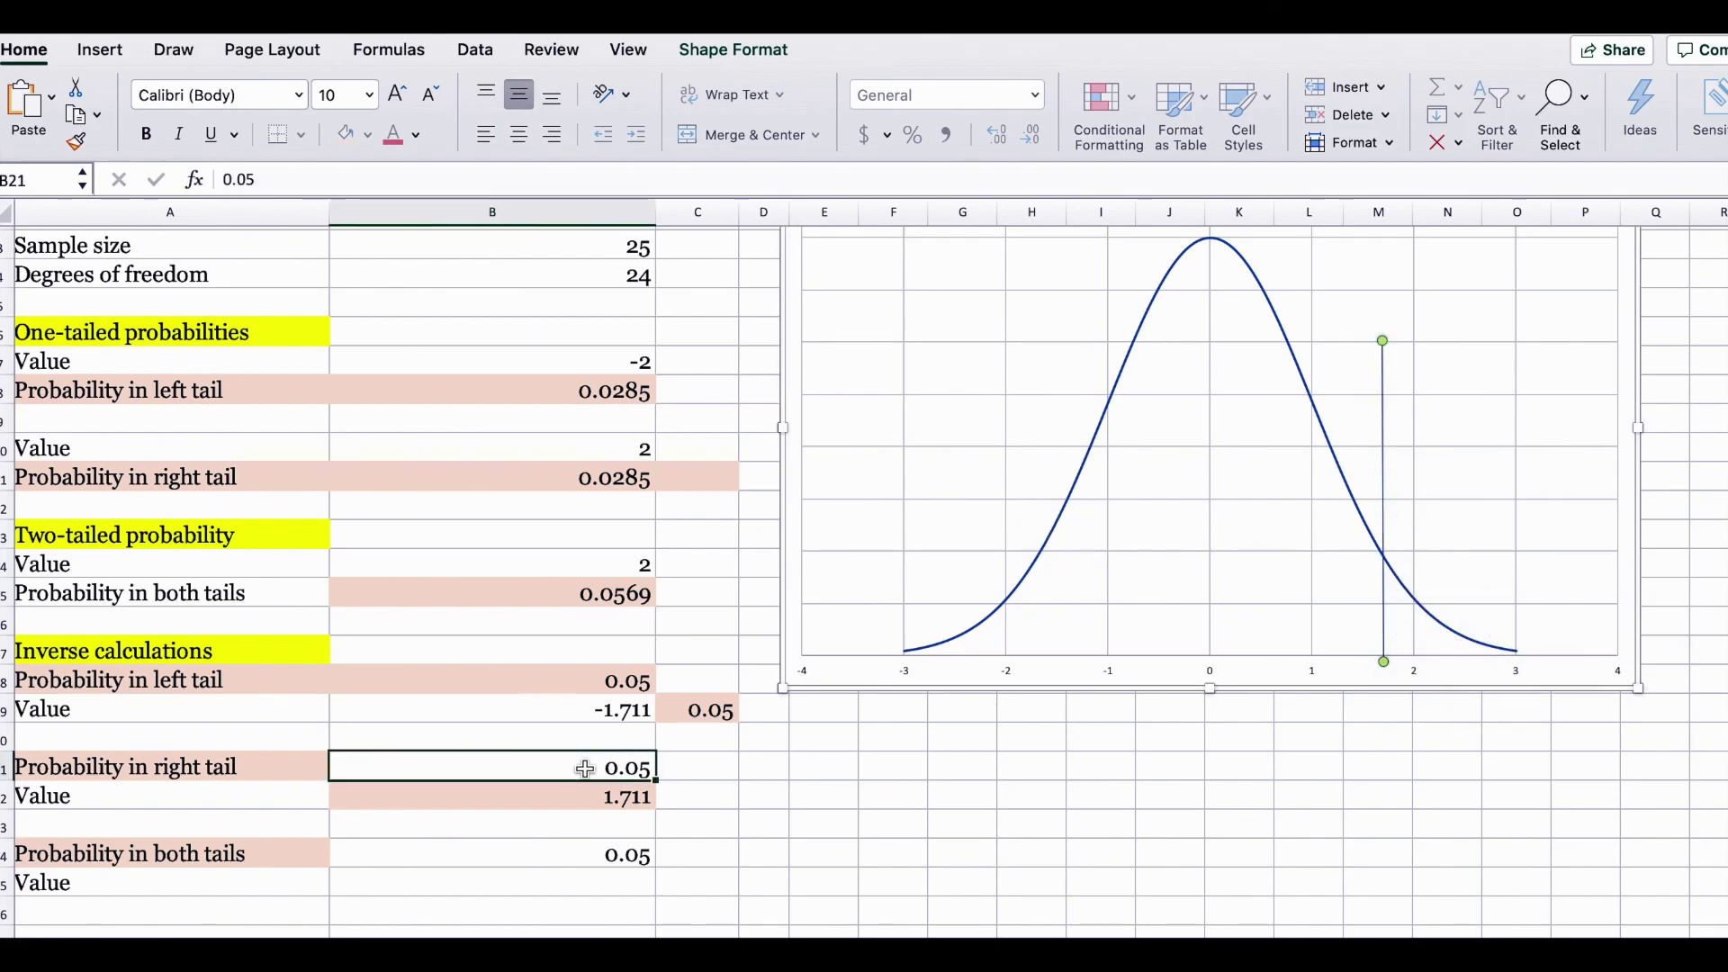
pyautogui.moveTo(1383, 455); pyautogui.dragTo(1039, 454)
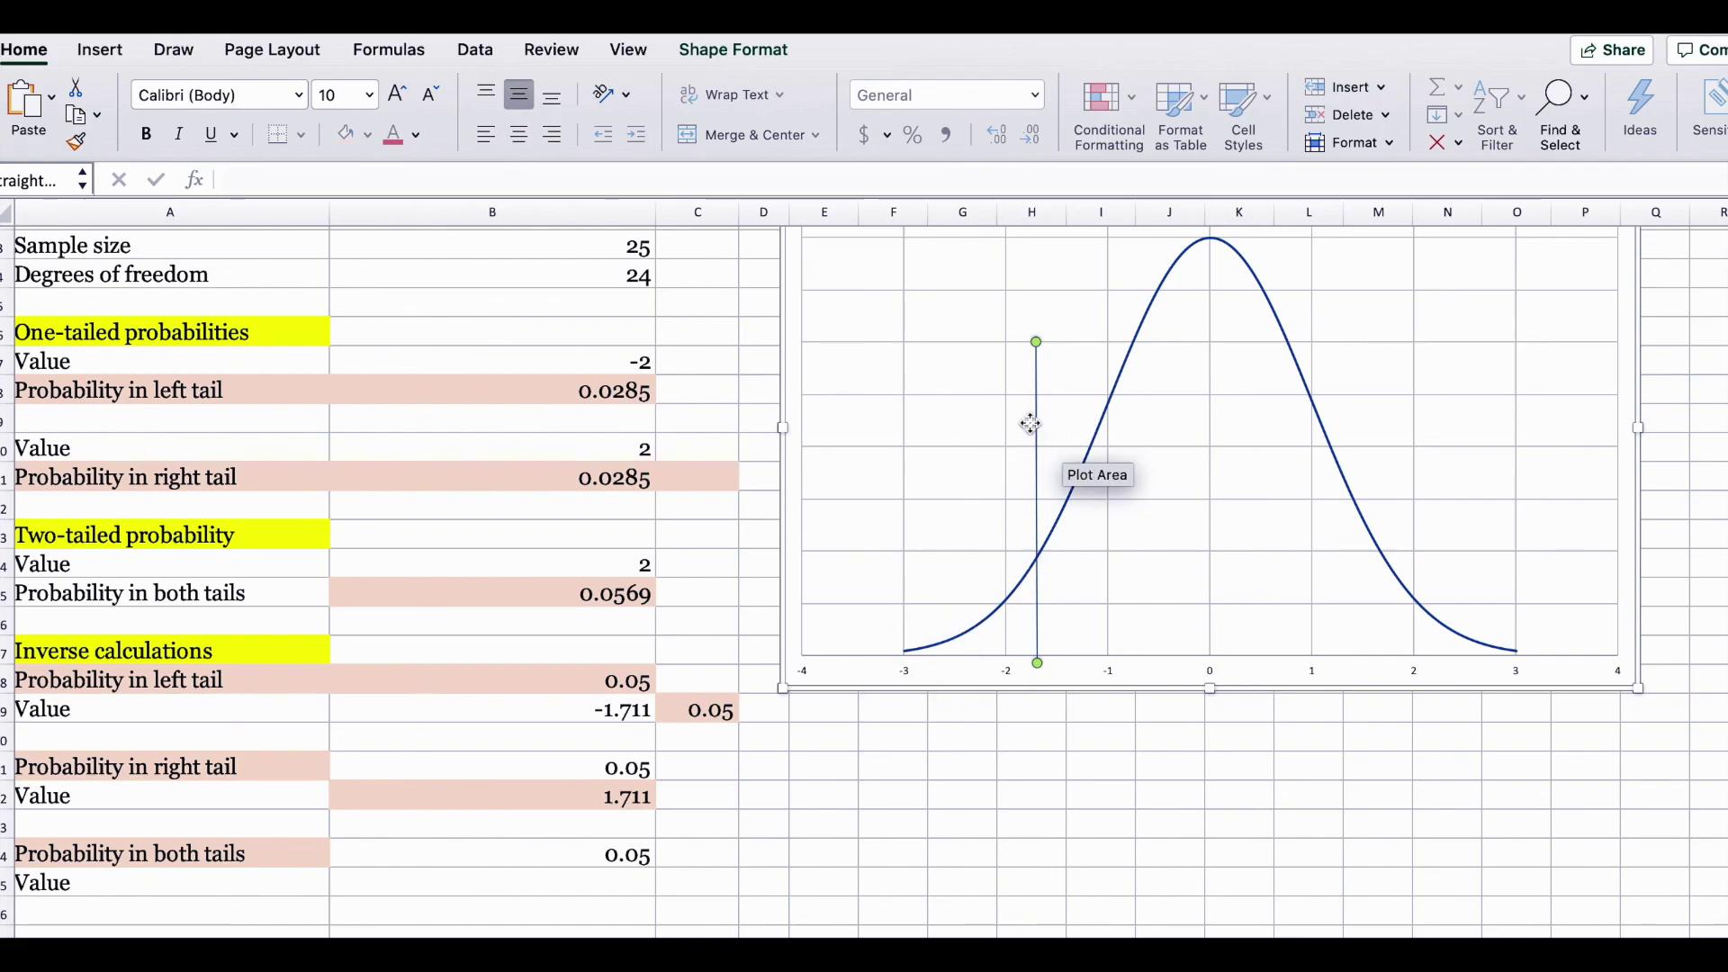
pyautogui.moveTo(1032, 425); pyautogui.dragTo(1381, 427)
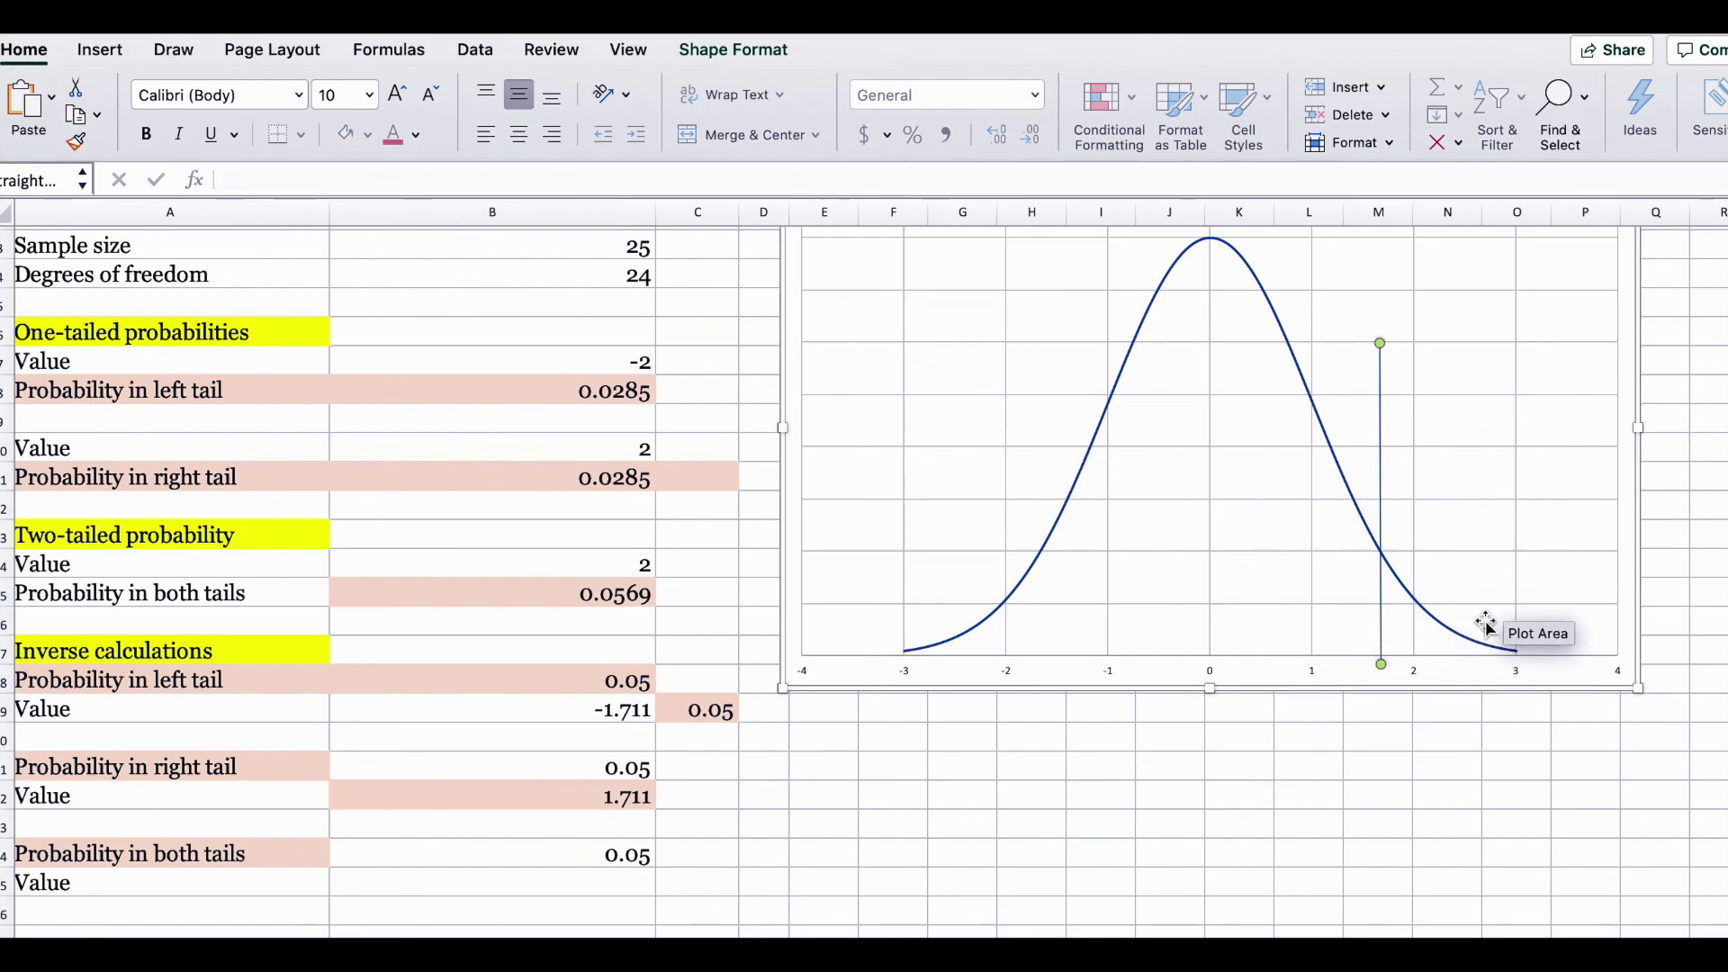
pyautogui.press('Escape')
# Copy the chart's marker line to about -2.2 and move the original to about 2.2 to mark both tails
pyautogui.scroll(-2, 859, 775)
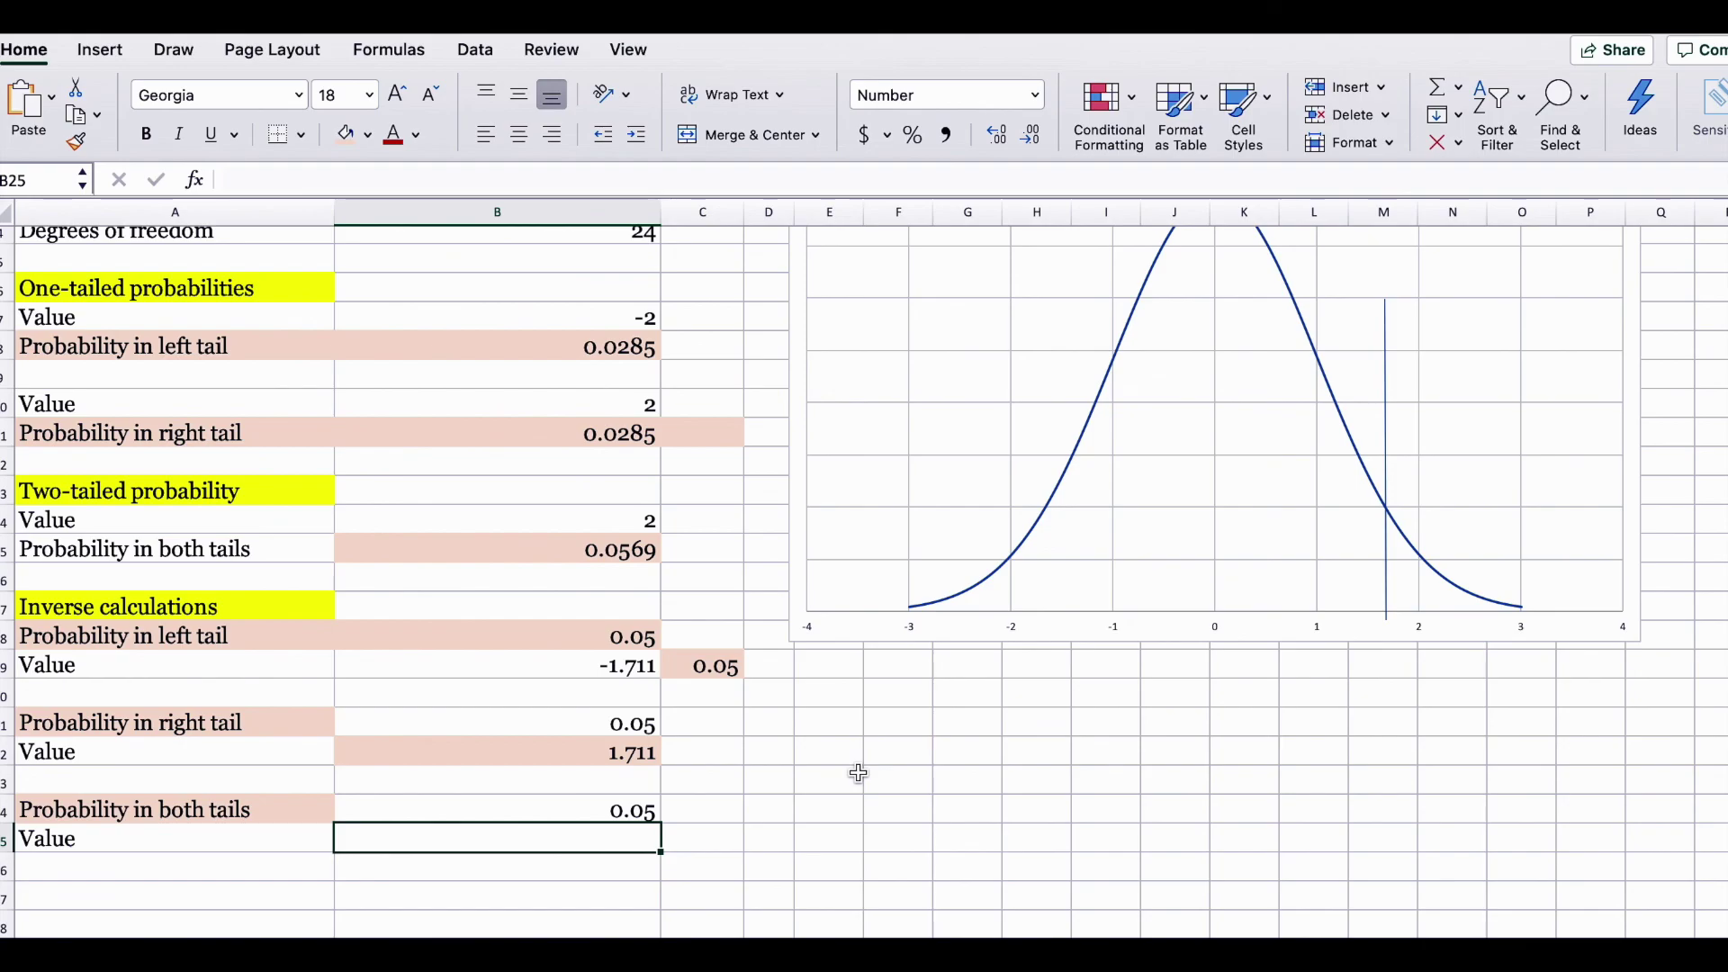
pyautogui.scroll(1, 859, 774)
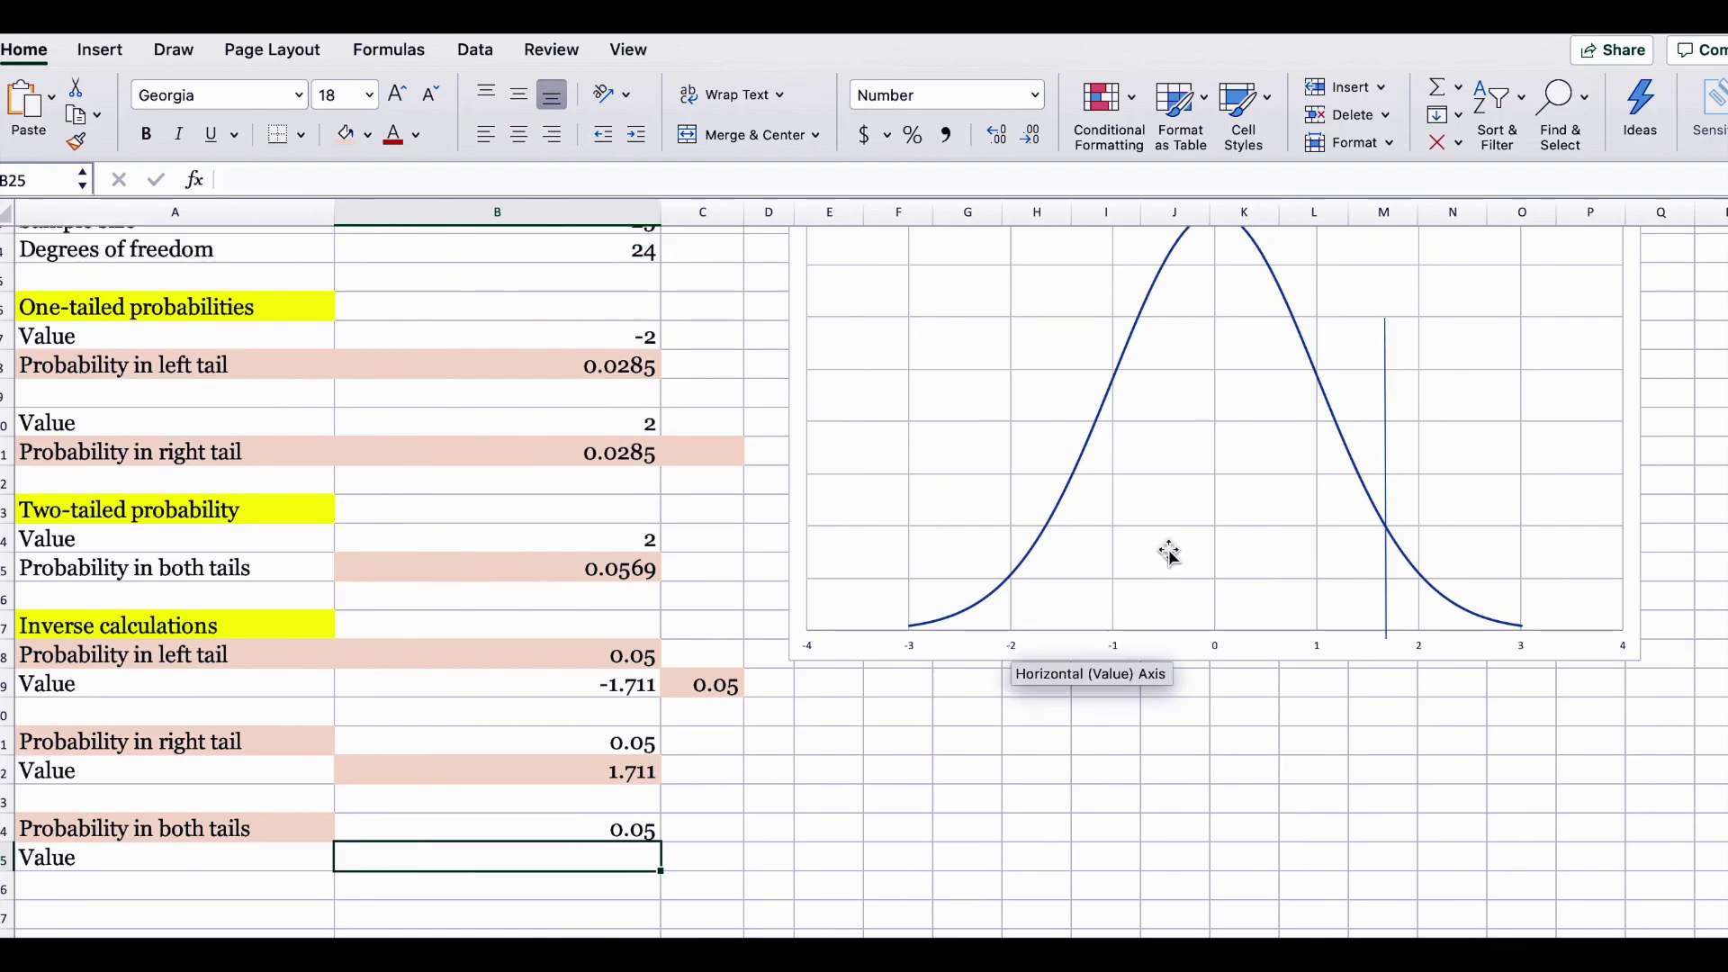
pyautogui.click(1390, 551)
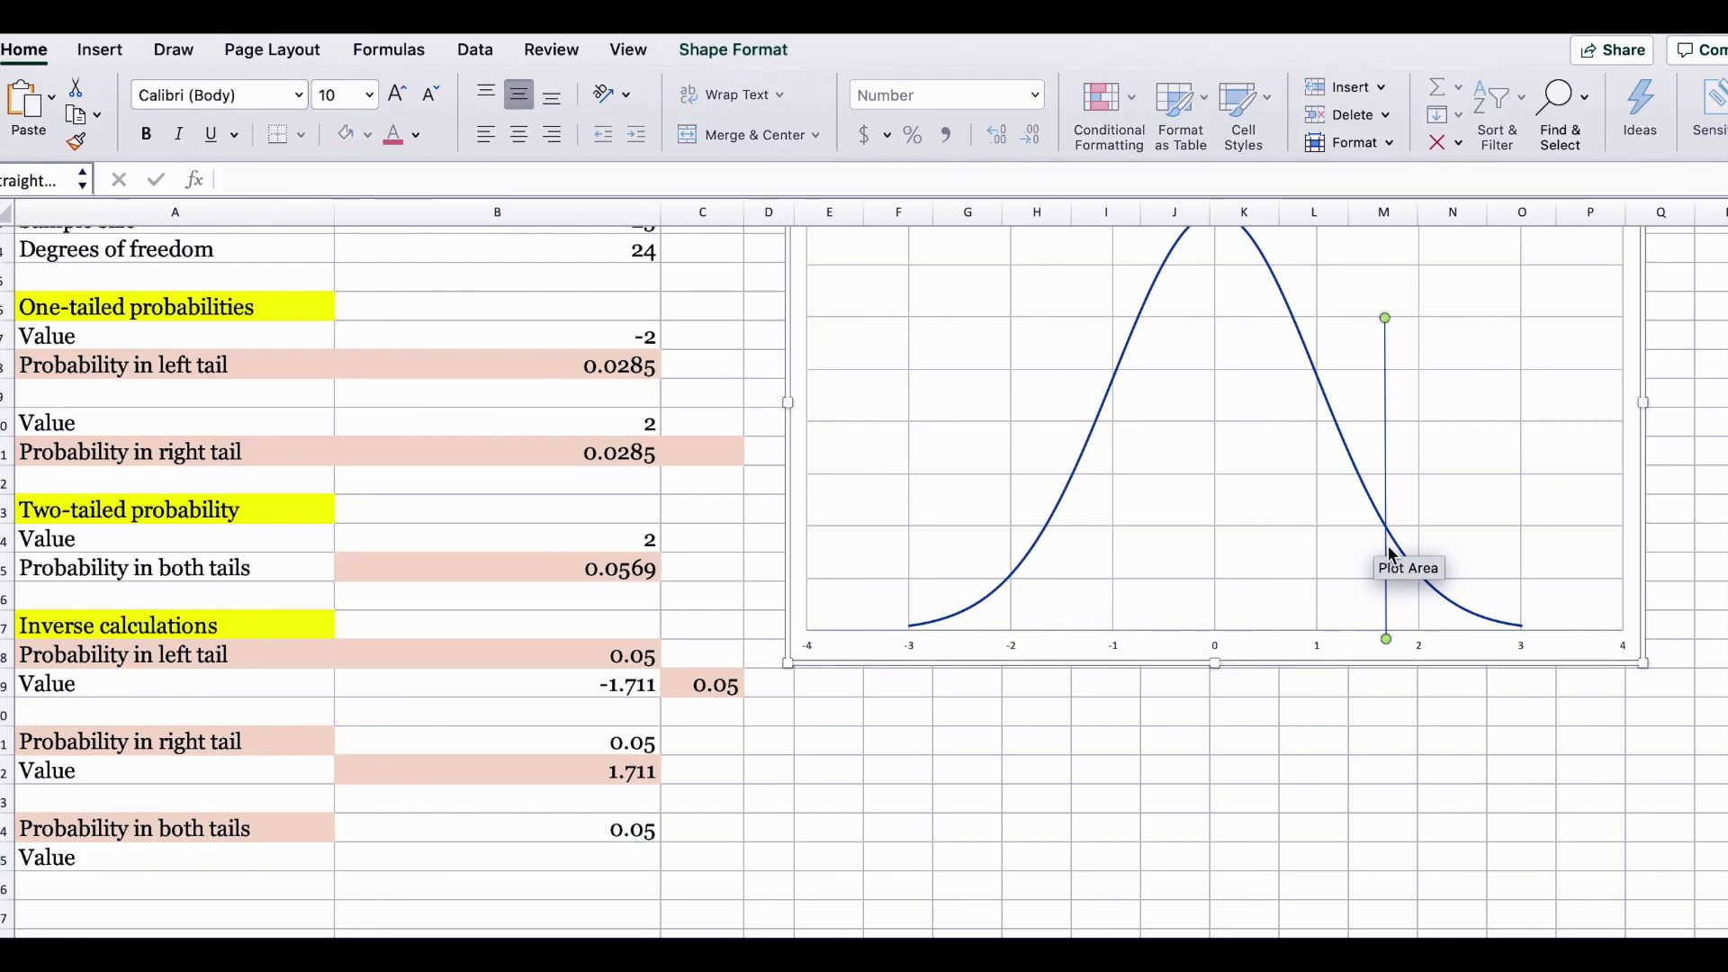
pyautogui.moveTo(1391, 551); pyautogui.dragTo(1007, 543)
pyautogui.click(1385, 463)
pyautogui.moveTo(1384, 464); pyautogui.dragTo(1436, 485)
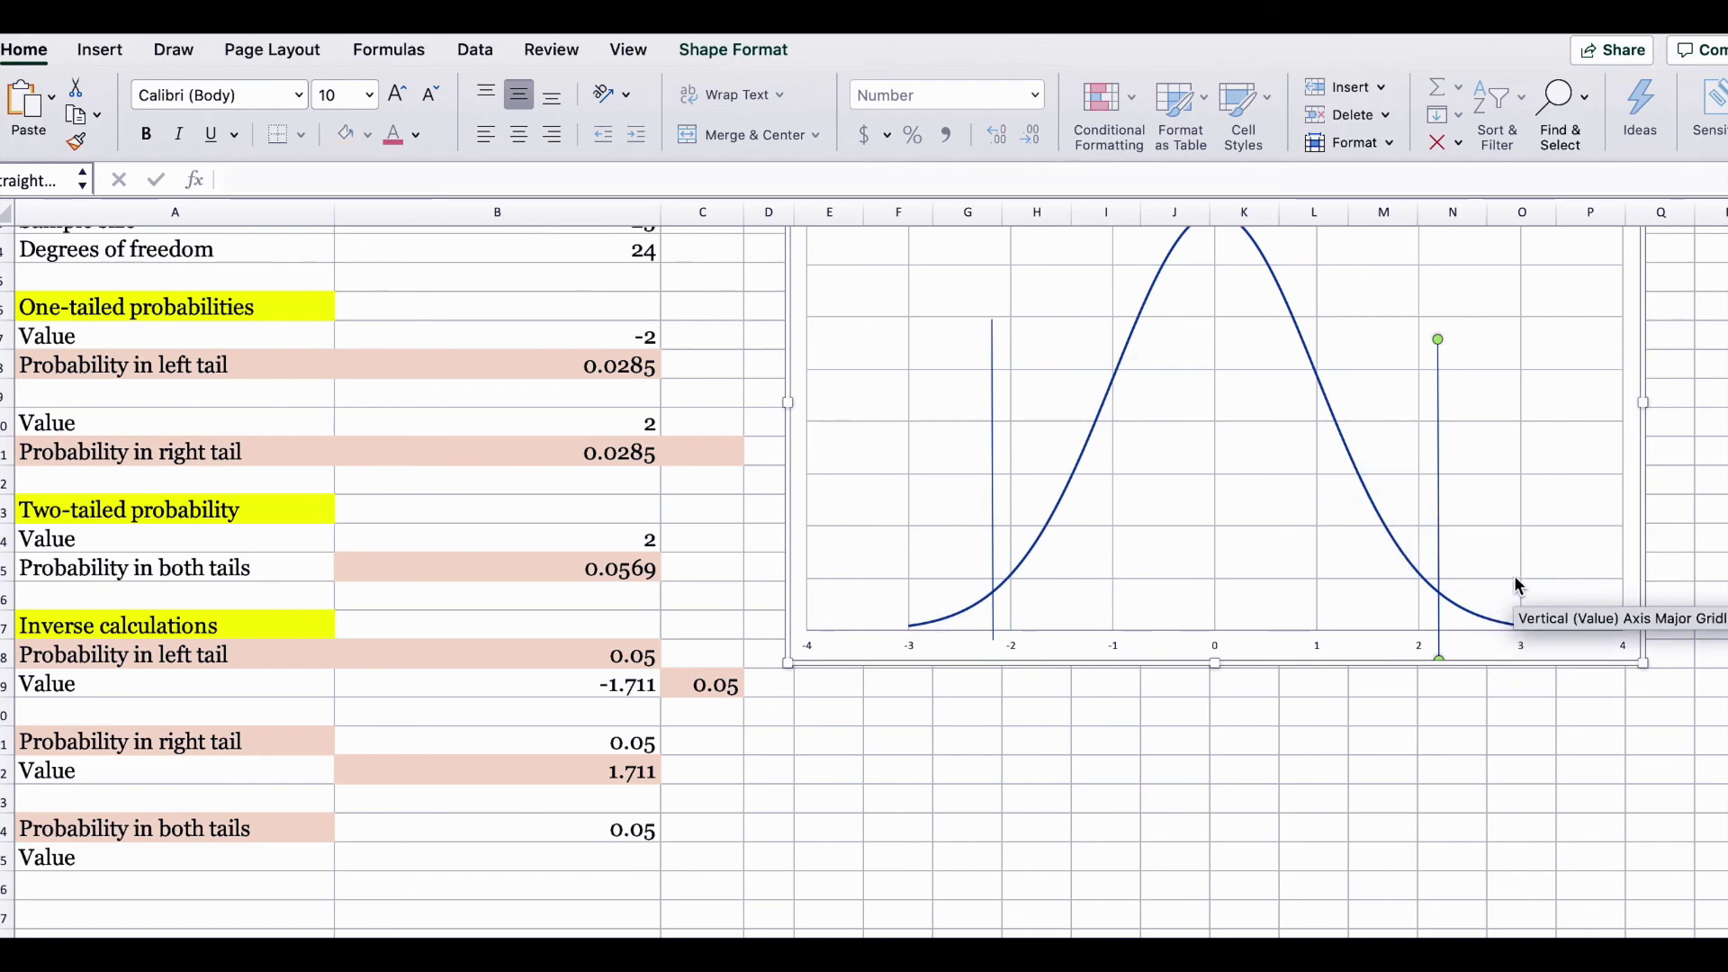
# Calculate the value for the both-tails probability in B25 with =T.INV.2T(B24,B4)
pyautogui.click(568, 844)
pyautogui.write('=t')
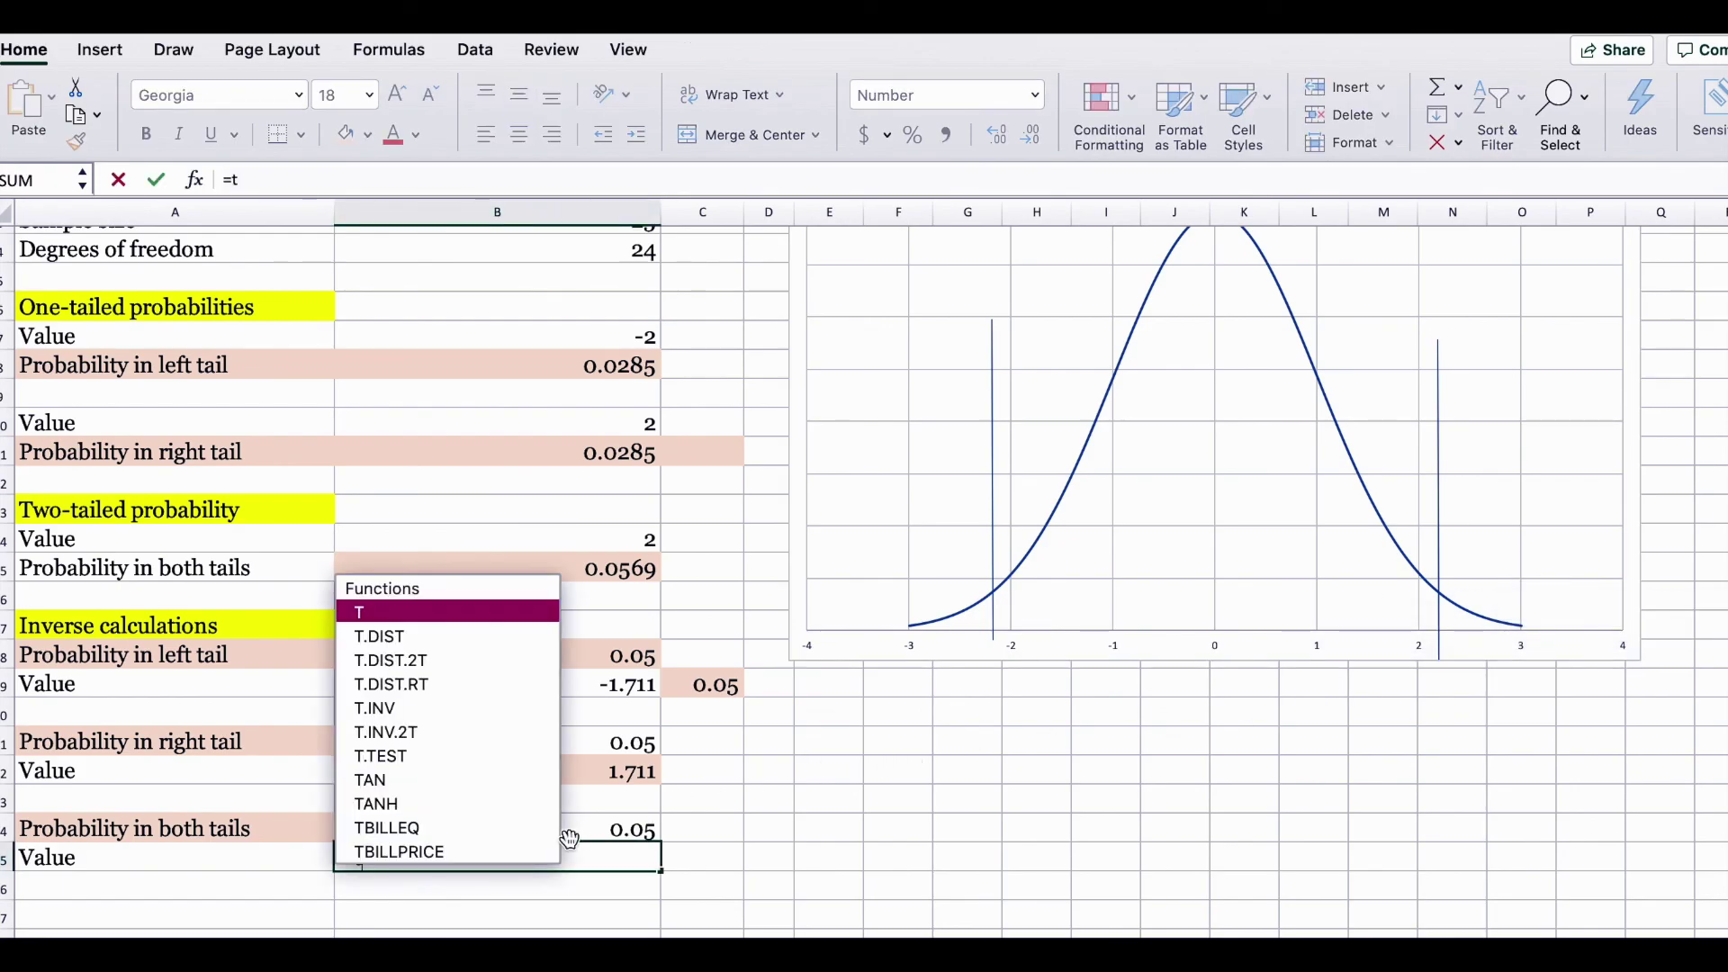
pyautogui.write('.inv.2')
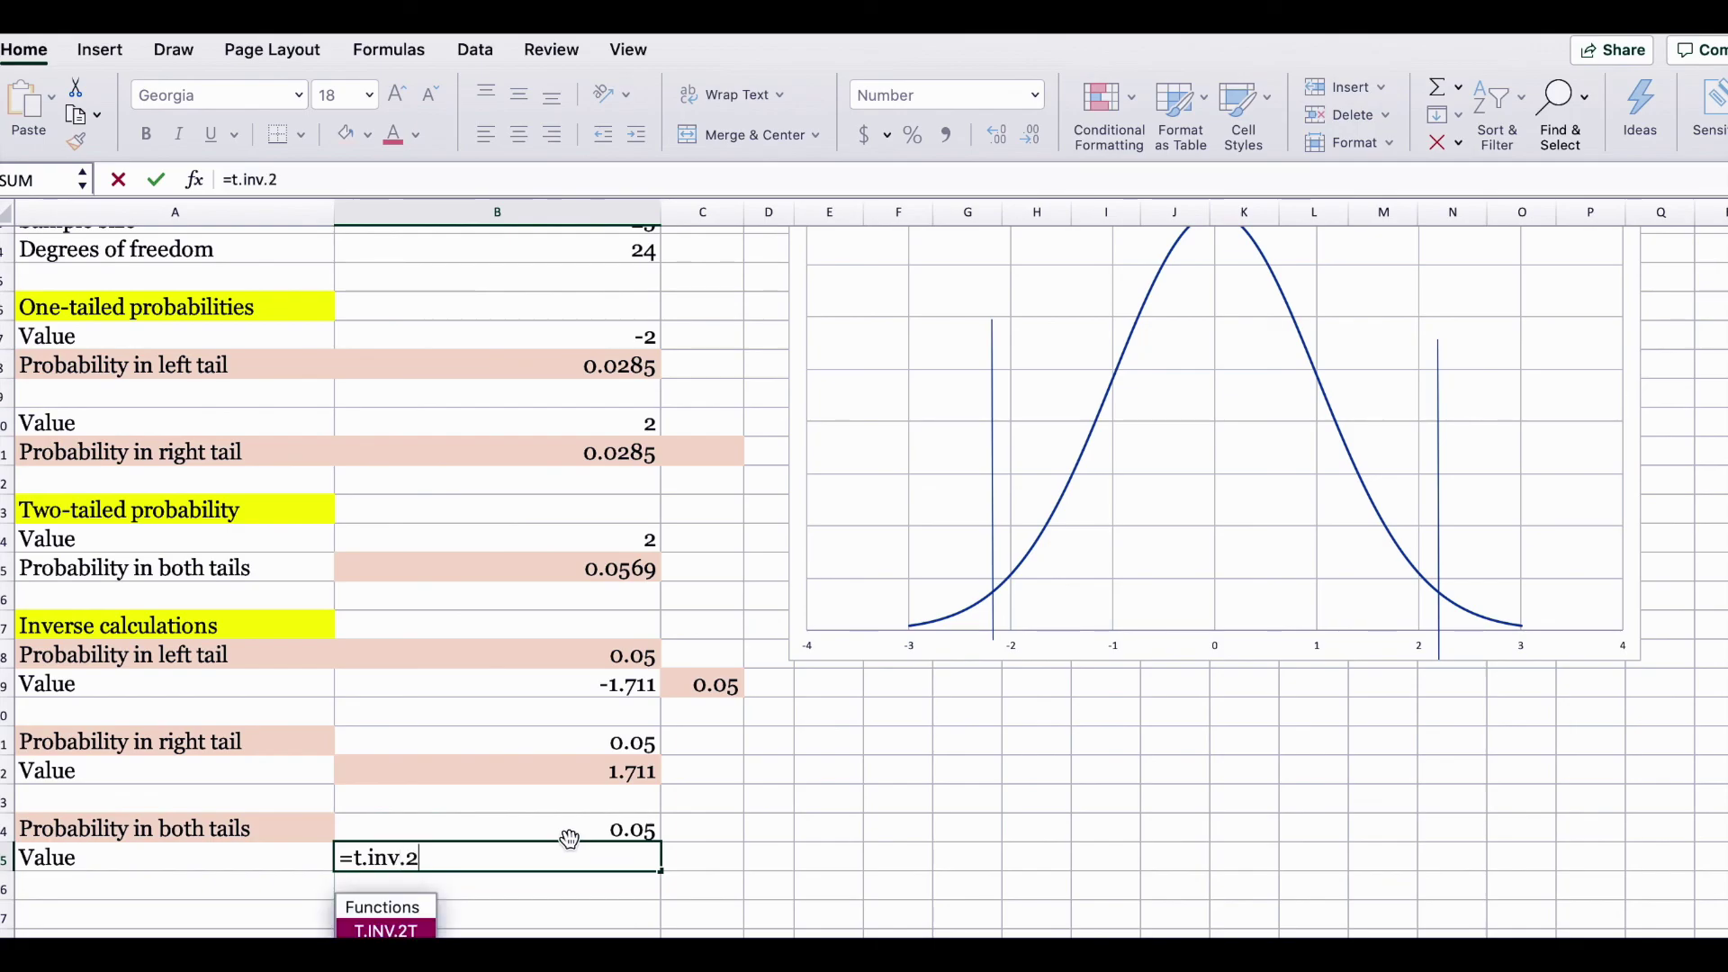
pyautogui.press('Tab')
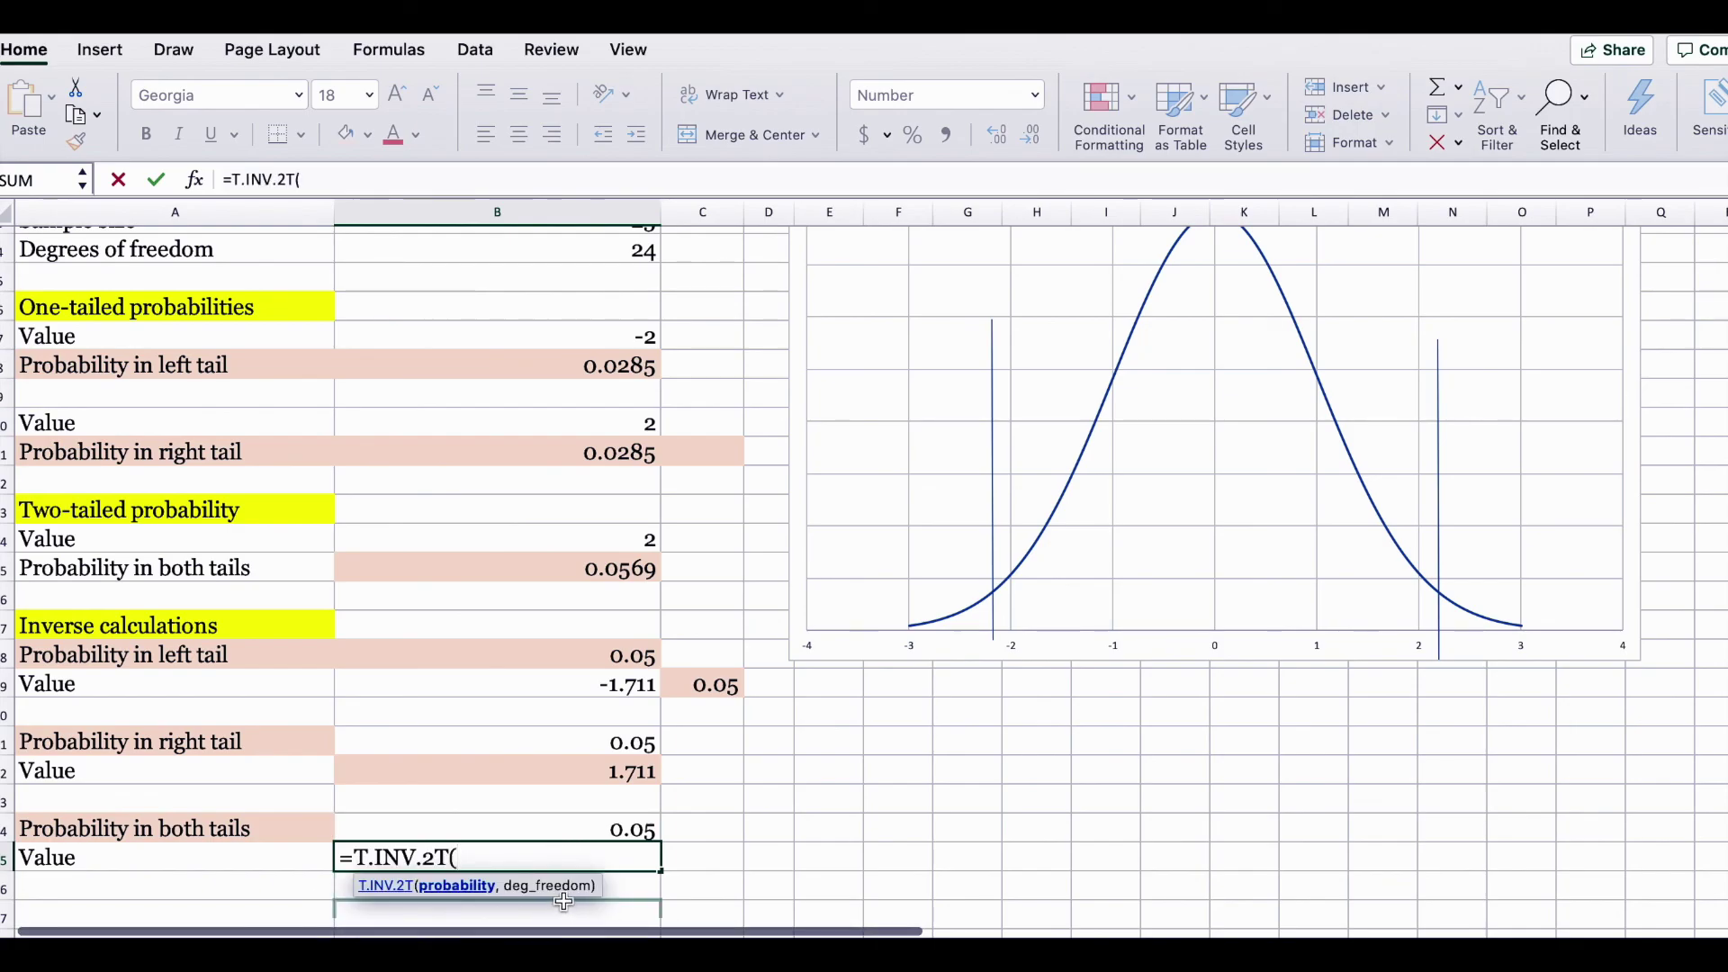
pyautogui.click(641, 830)
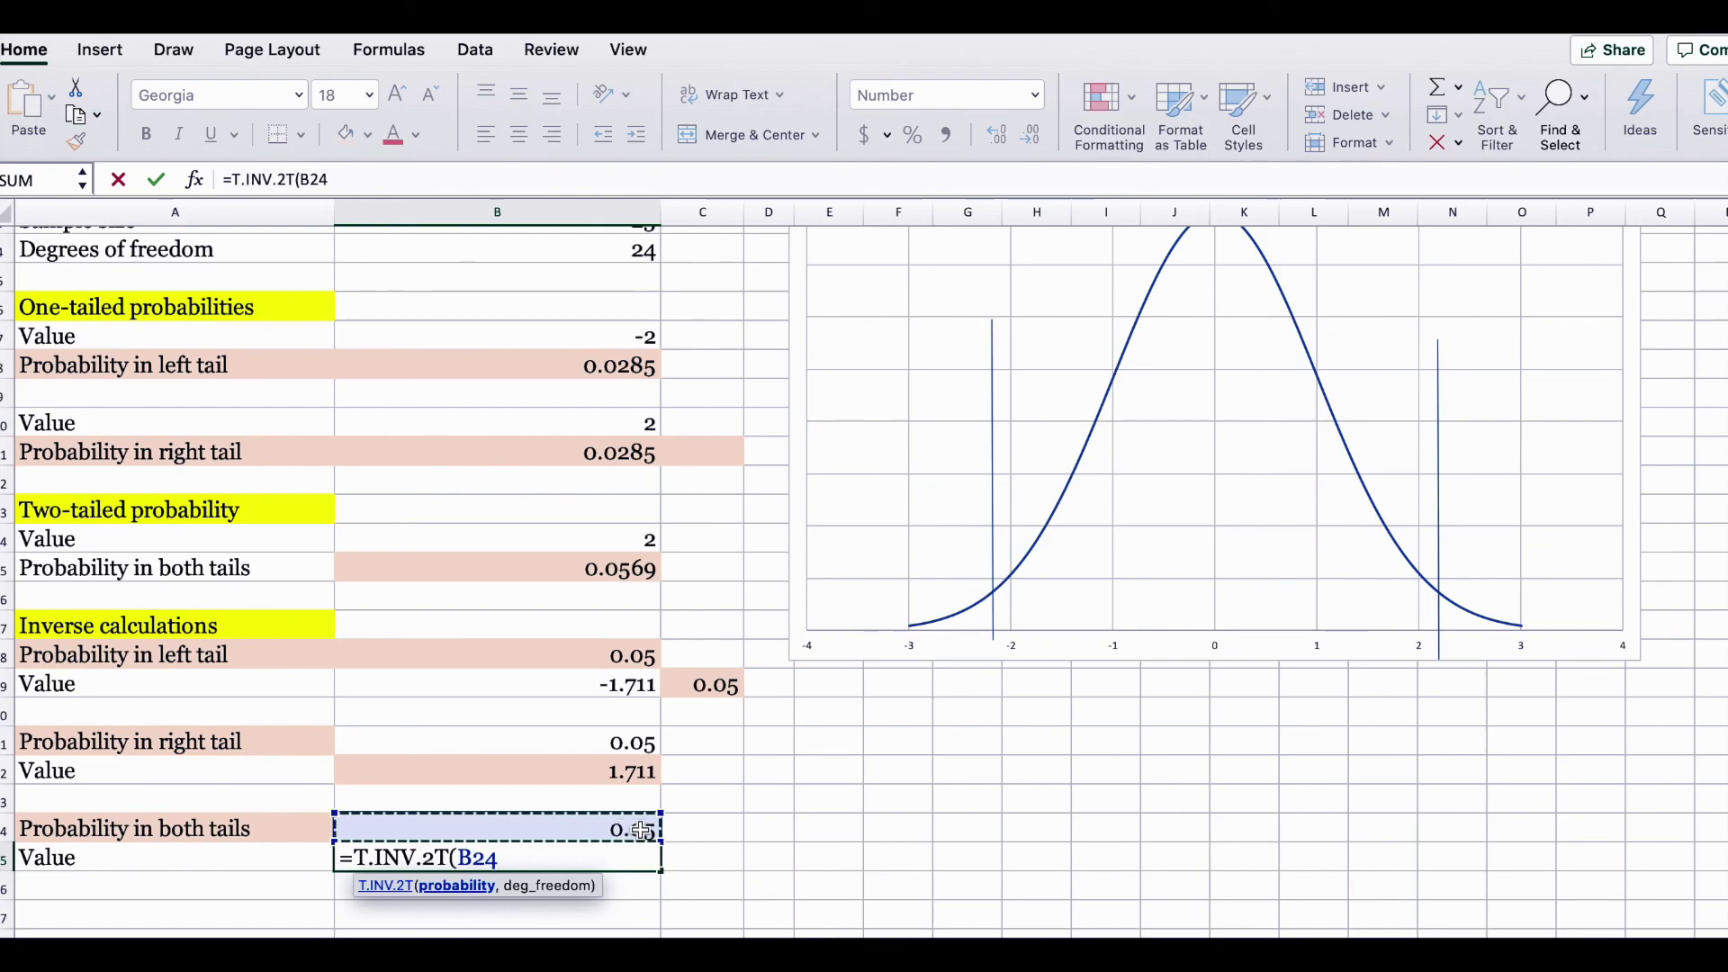
pyautogui.write(',')
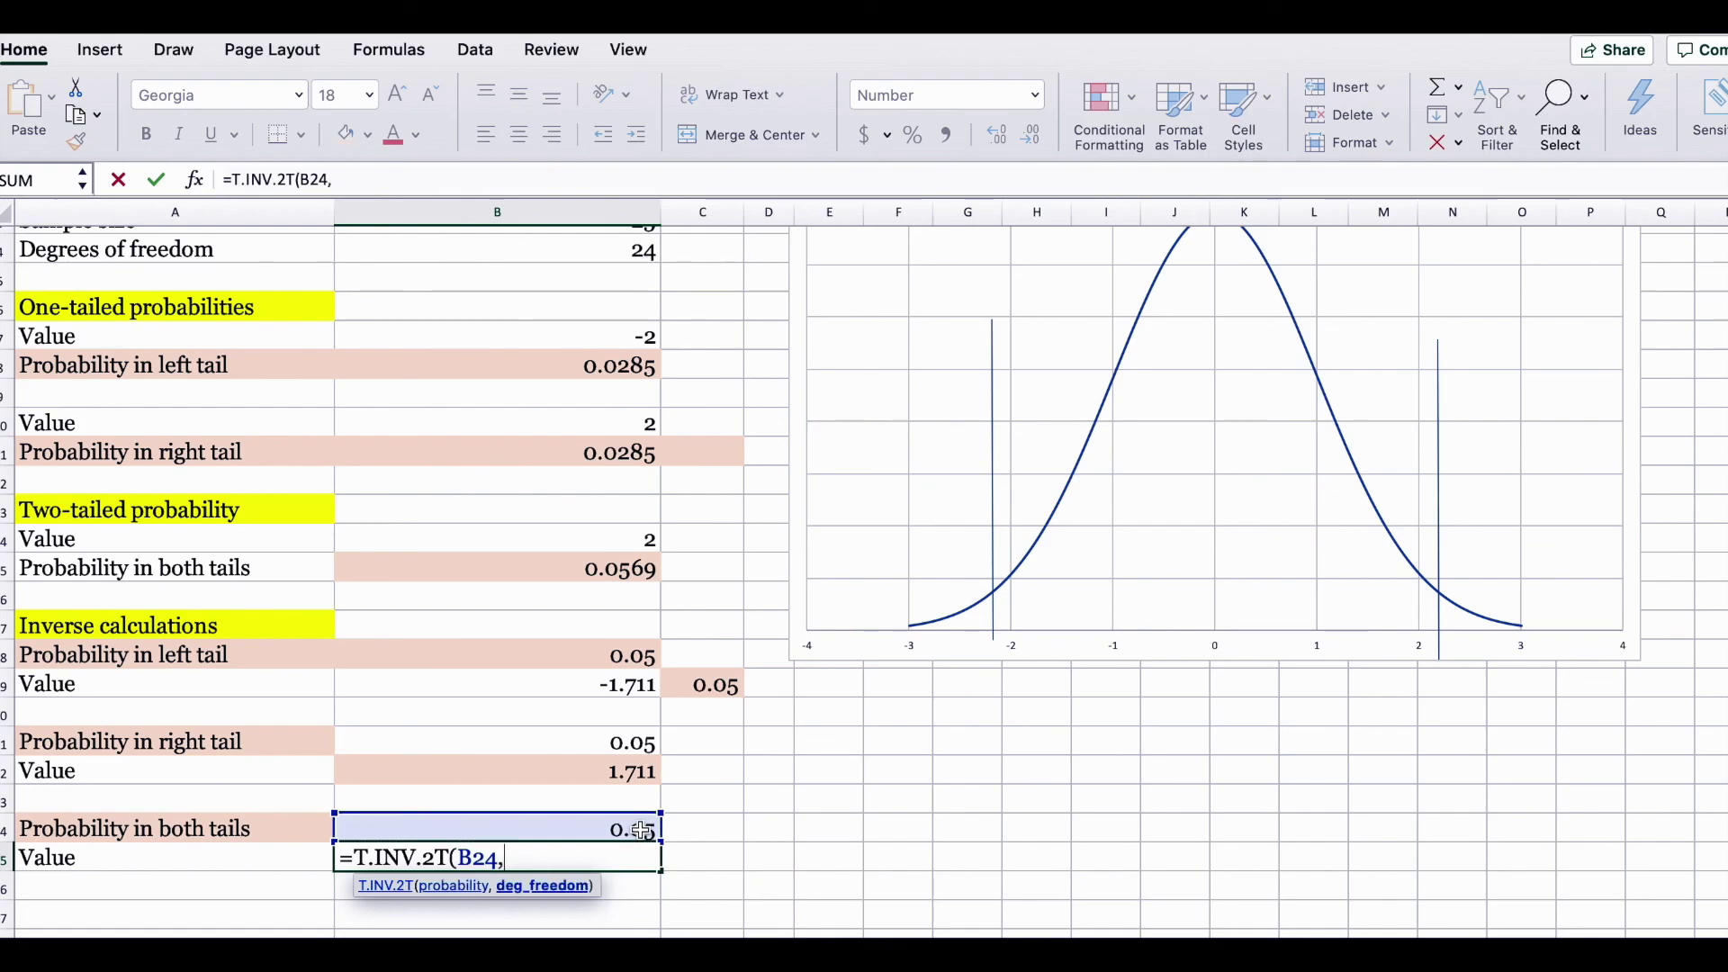
pyautogui.click(580, 253)
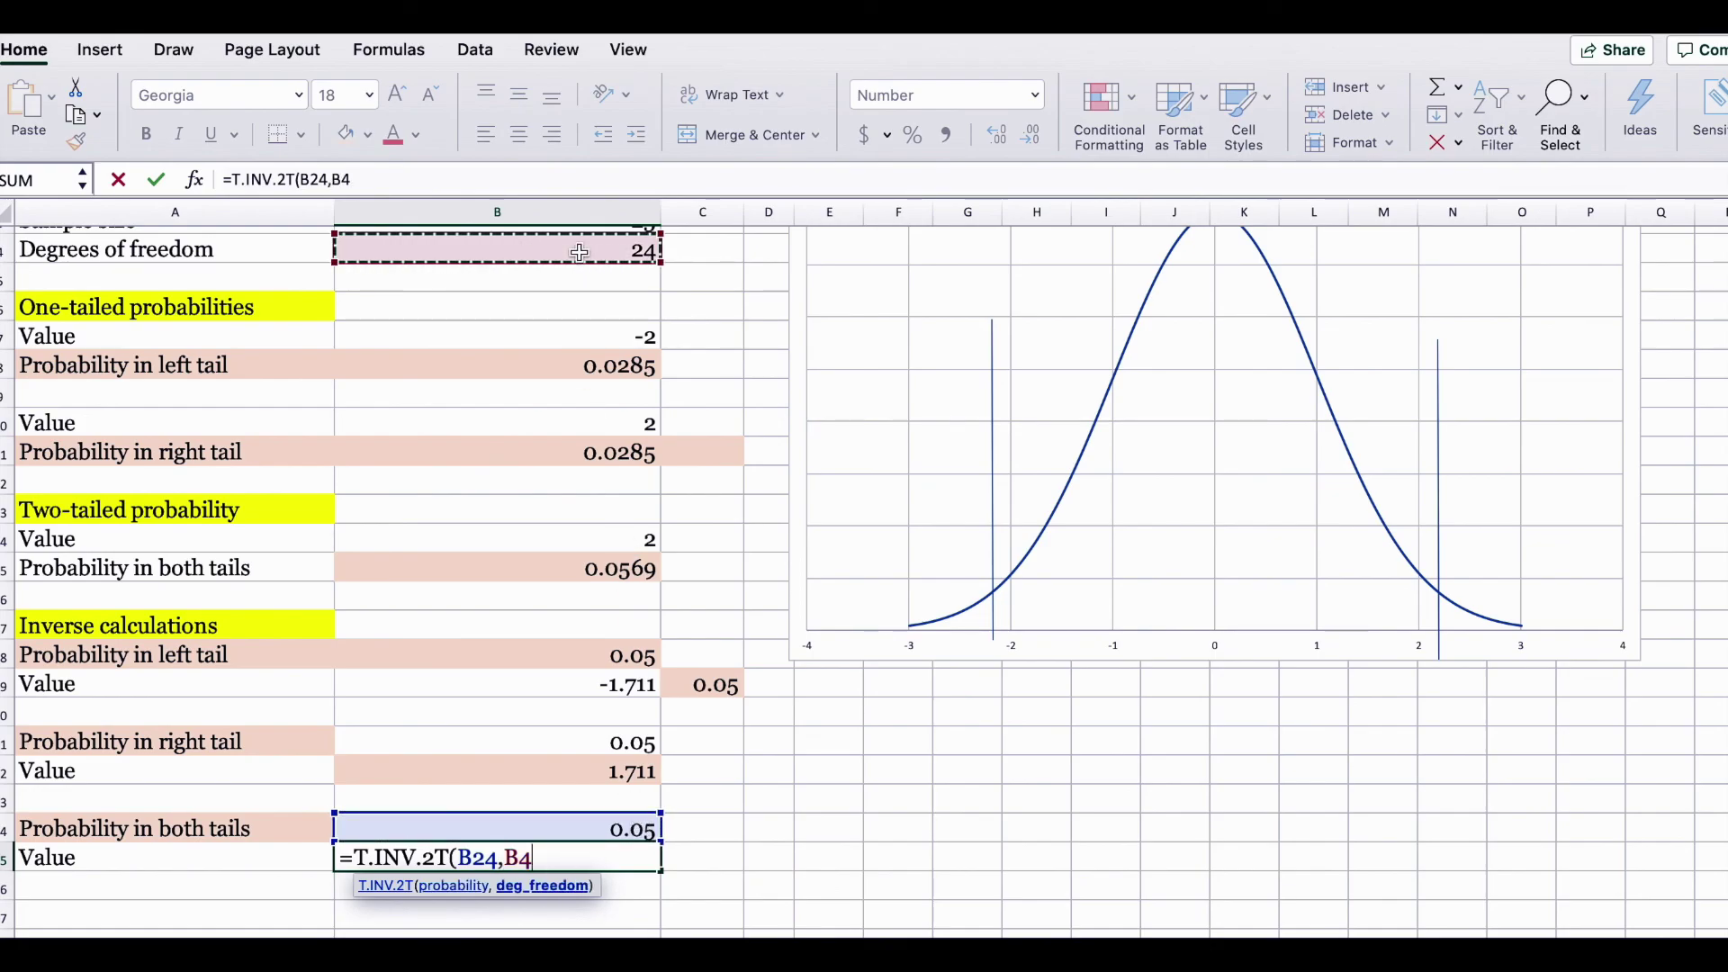
pyautogui.write(')')
pyautogui.press('Return')
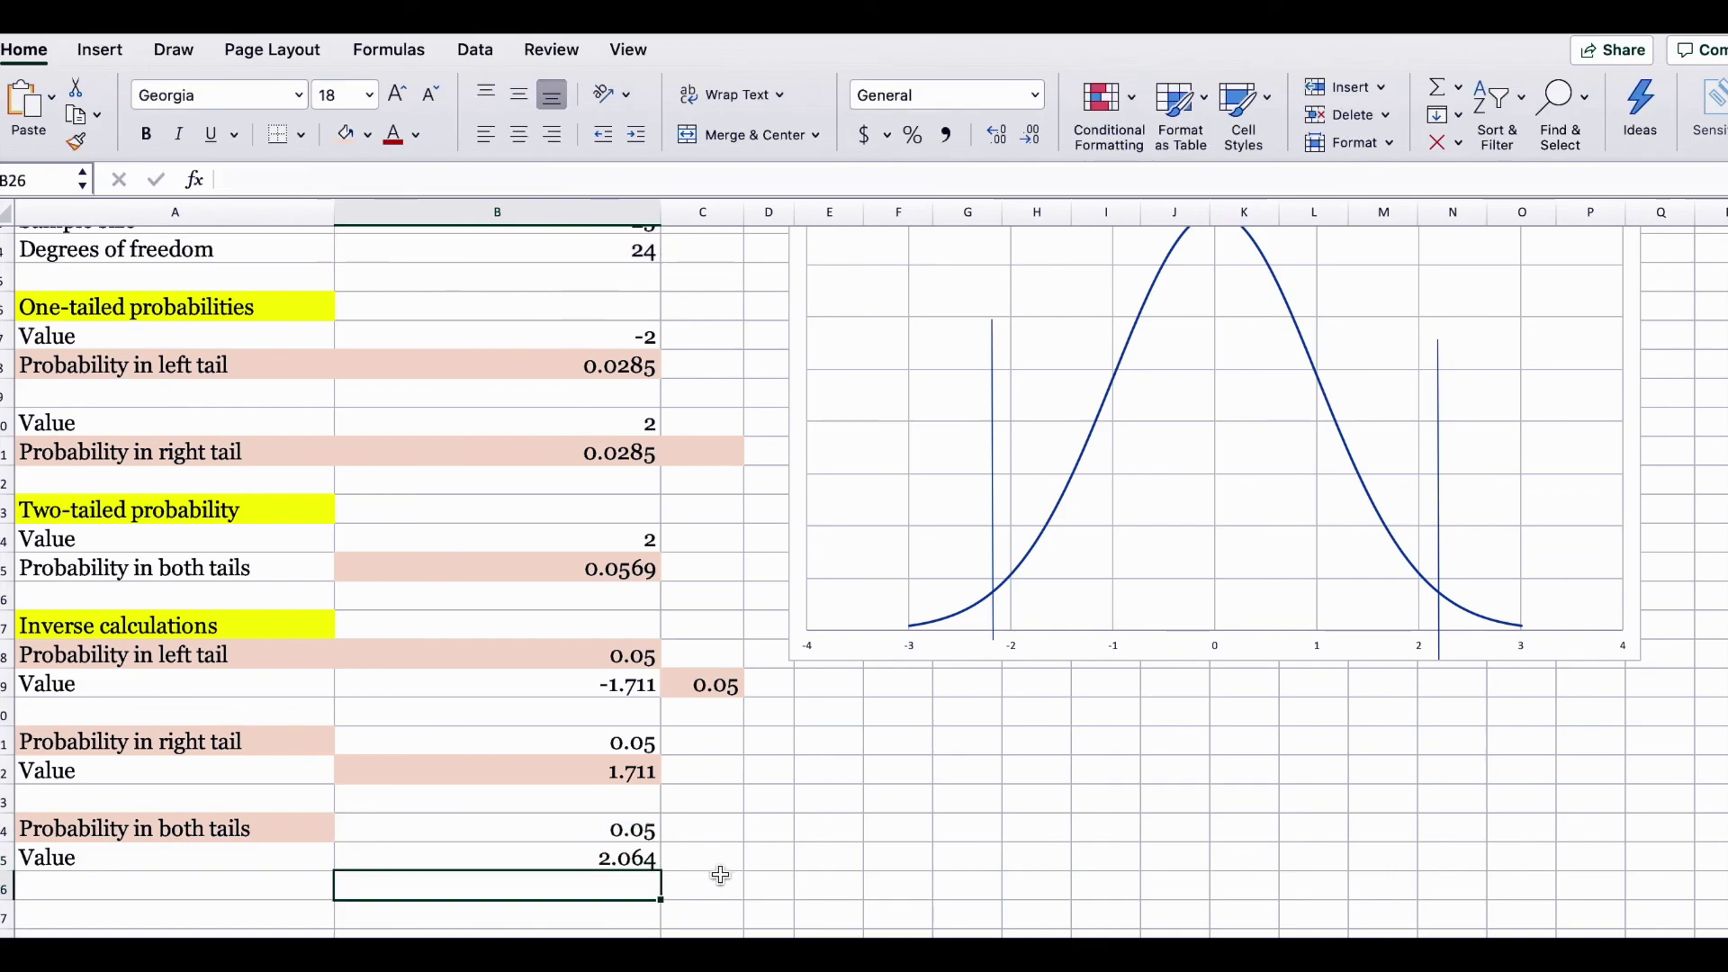
# Widen column D and check the marker lines on the chart against the both-tails probability in B24
pyautogui.click(776, 861)
pyautogui.moveTo(993, 473)
pyautogui.mouseDown()
pyautogui.moveTo(972, 470)
pyautogui.moveTo(1009, 467)
pyautogui.mouseUp()
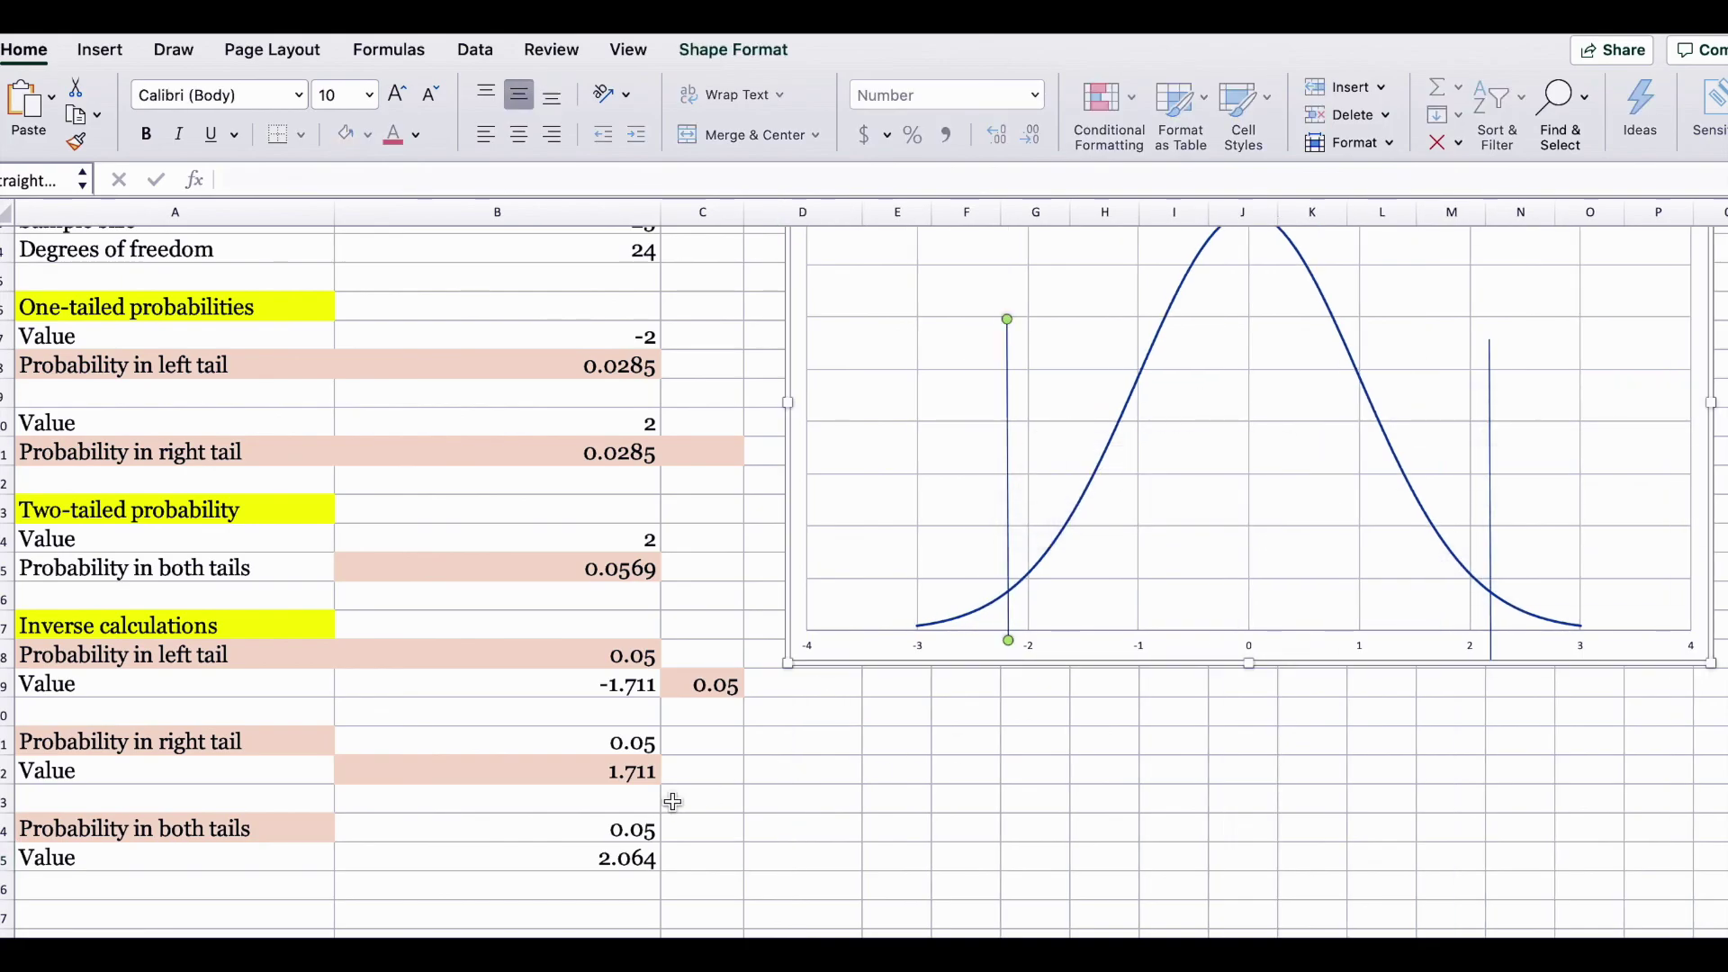
pyautogui.click(612, 833)
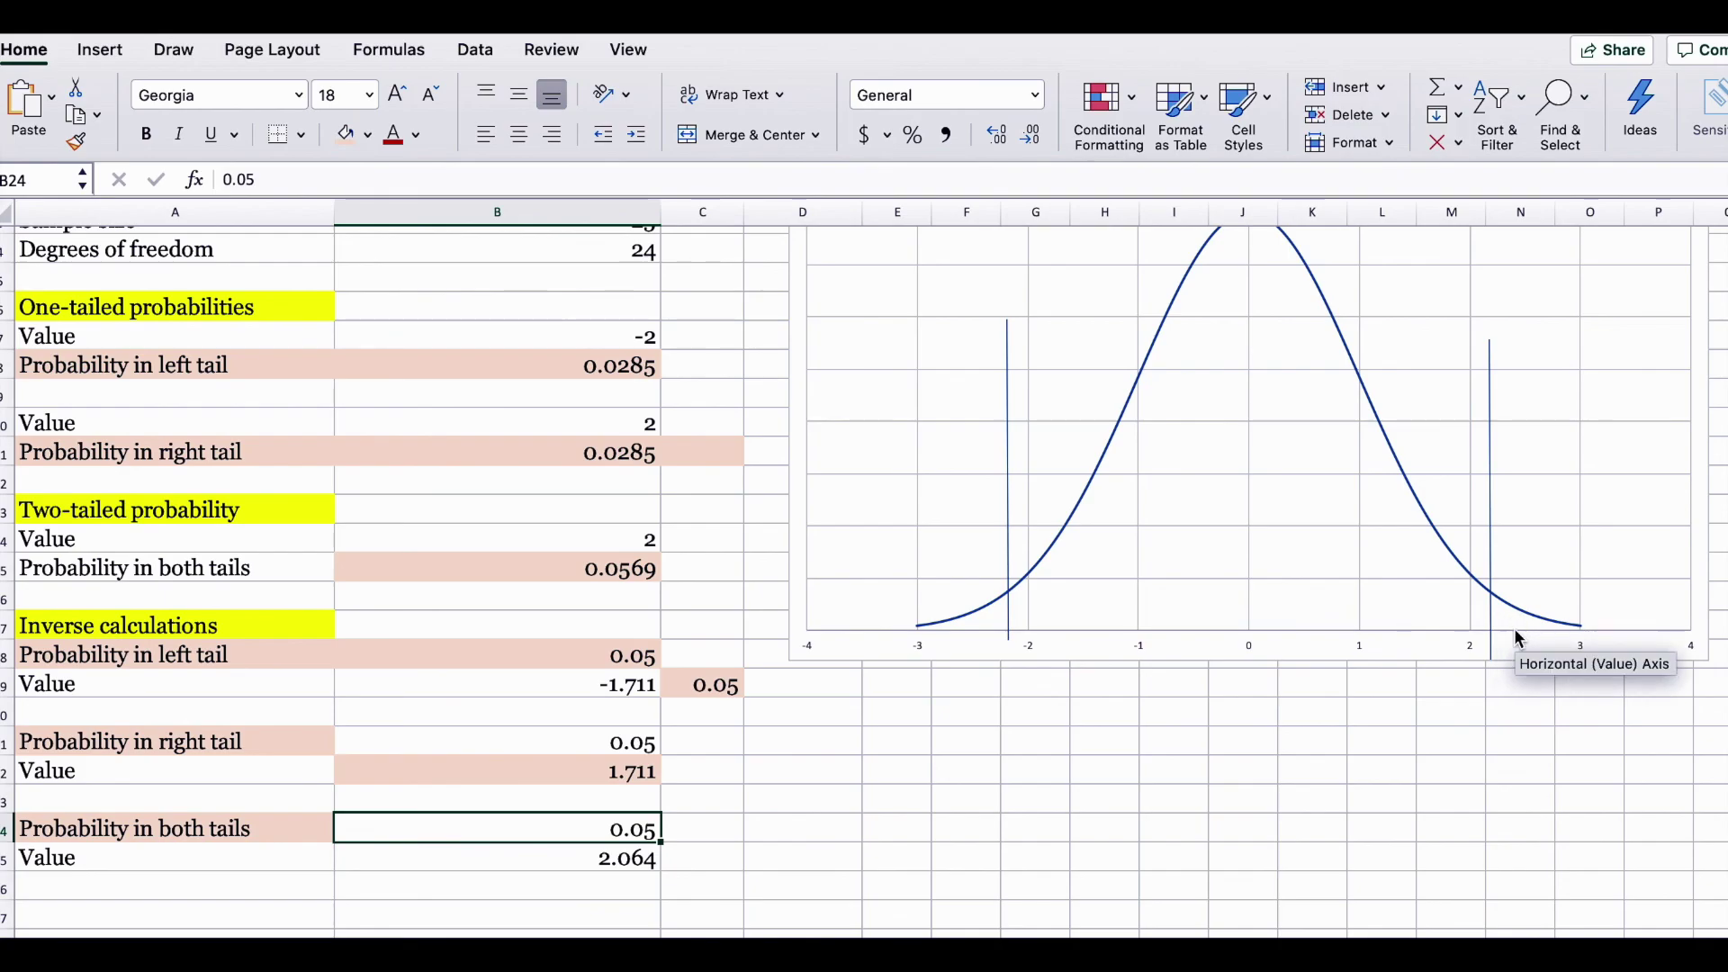
# Check the left-tail probability for the negative of B25 by entering =T.DIST(-B25,B4,TRUE) in D24
pyautogui.click(821, 835)
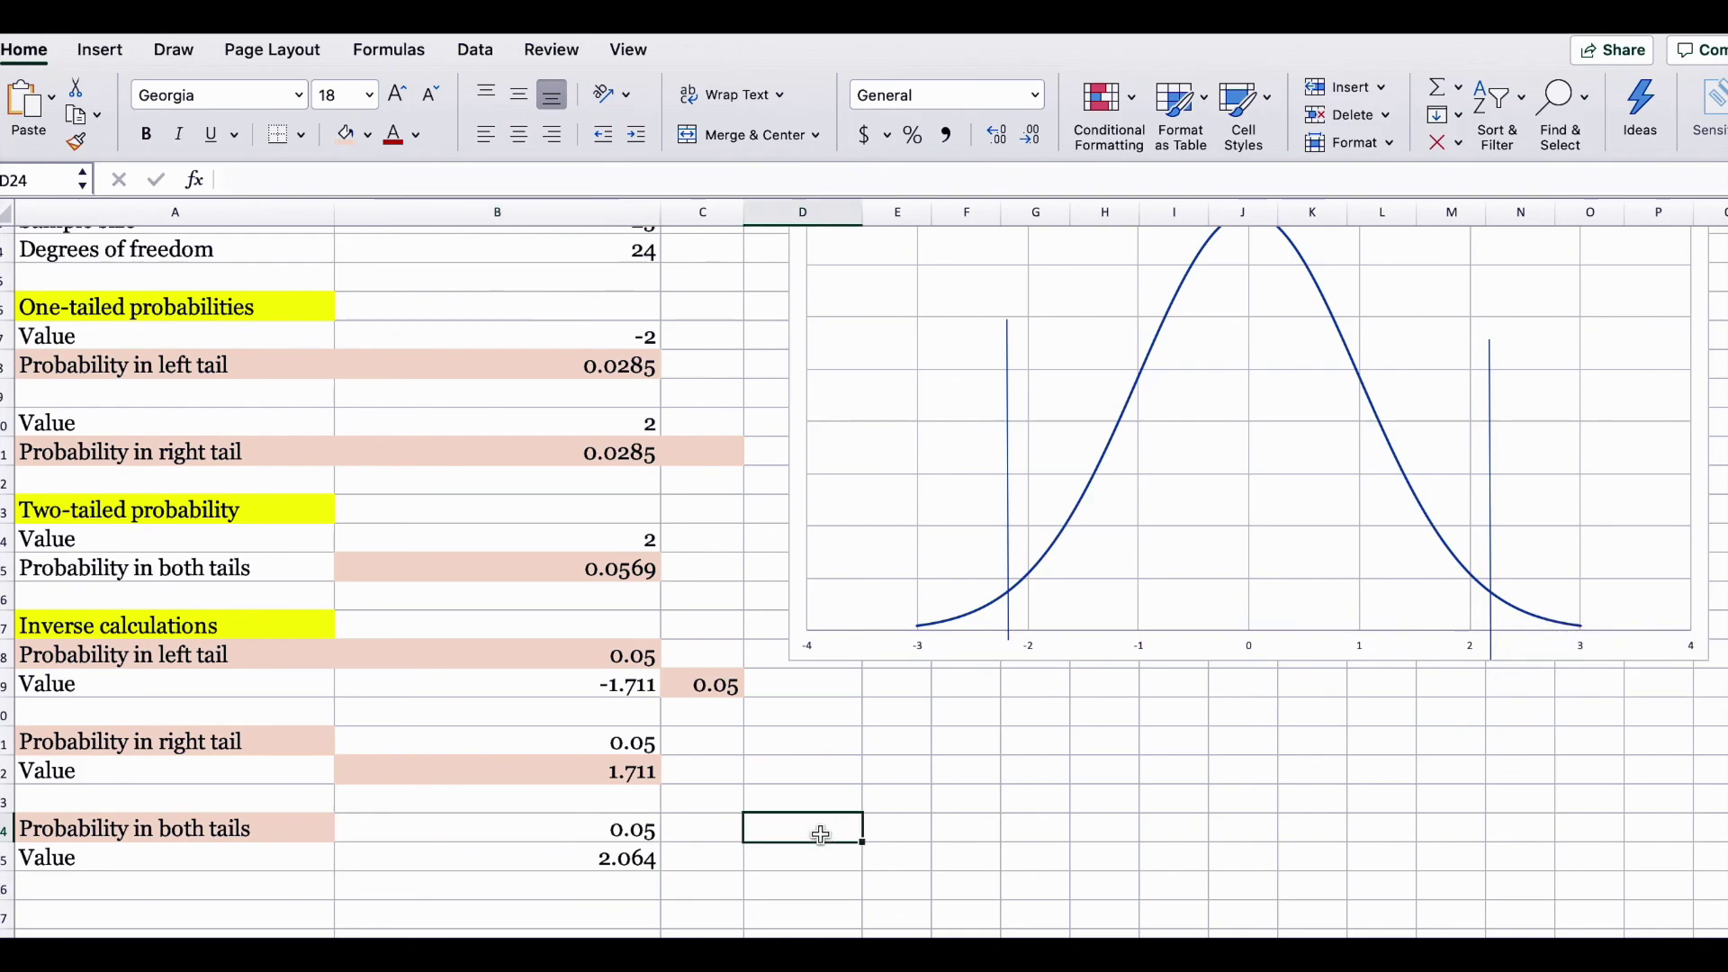
pyautogui.scroll(1, 910, 828)
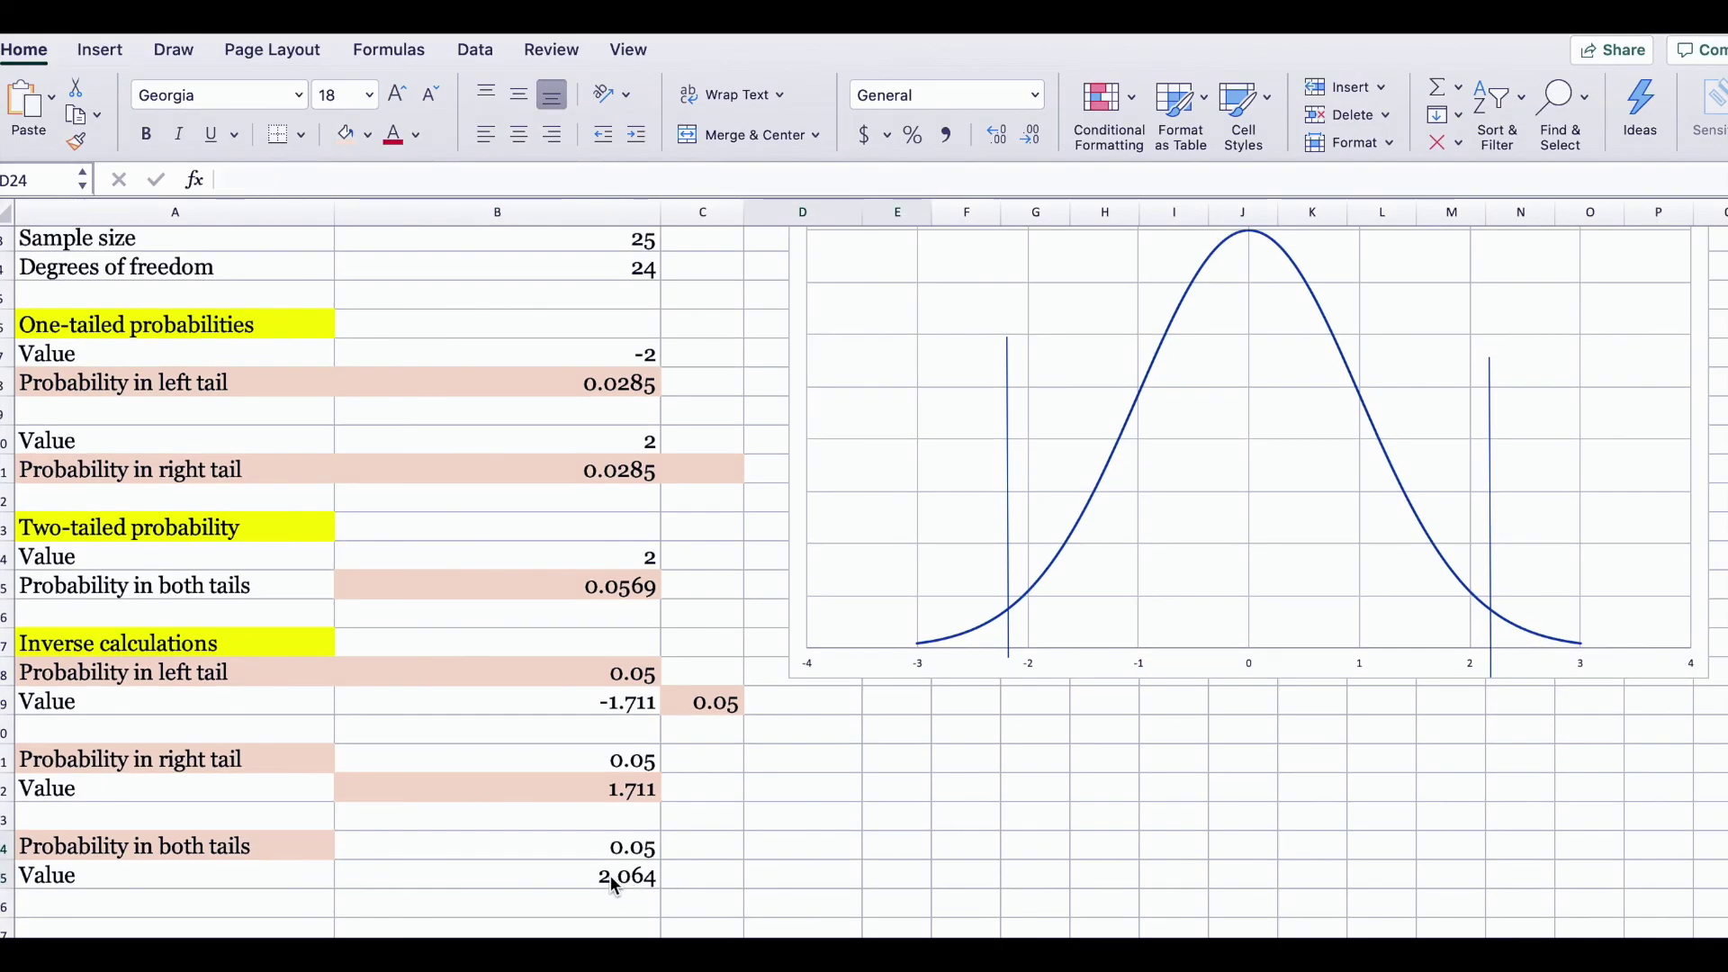
pyautogui.moveTo(805, 846)
pyautogui.mouseDown()
pyautogui.moveTo(822, 873)
pyautogui.moveTo(816, 860)
pyautogui.mouseUp()
pyautogui.write('=t.di')
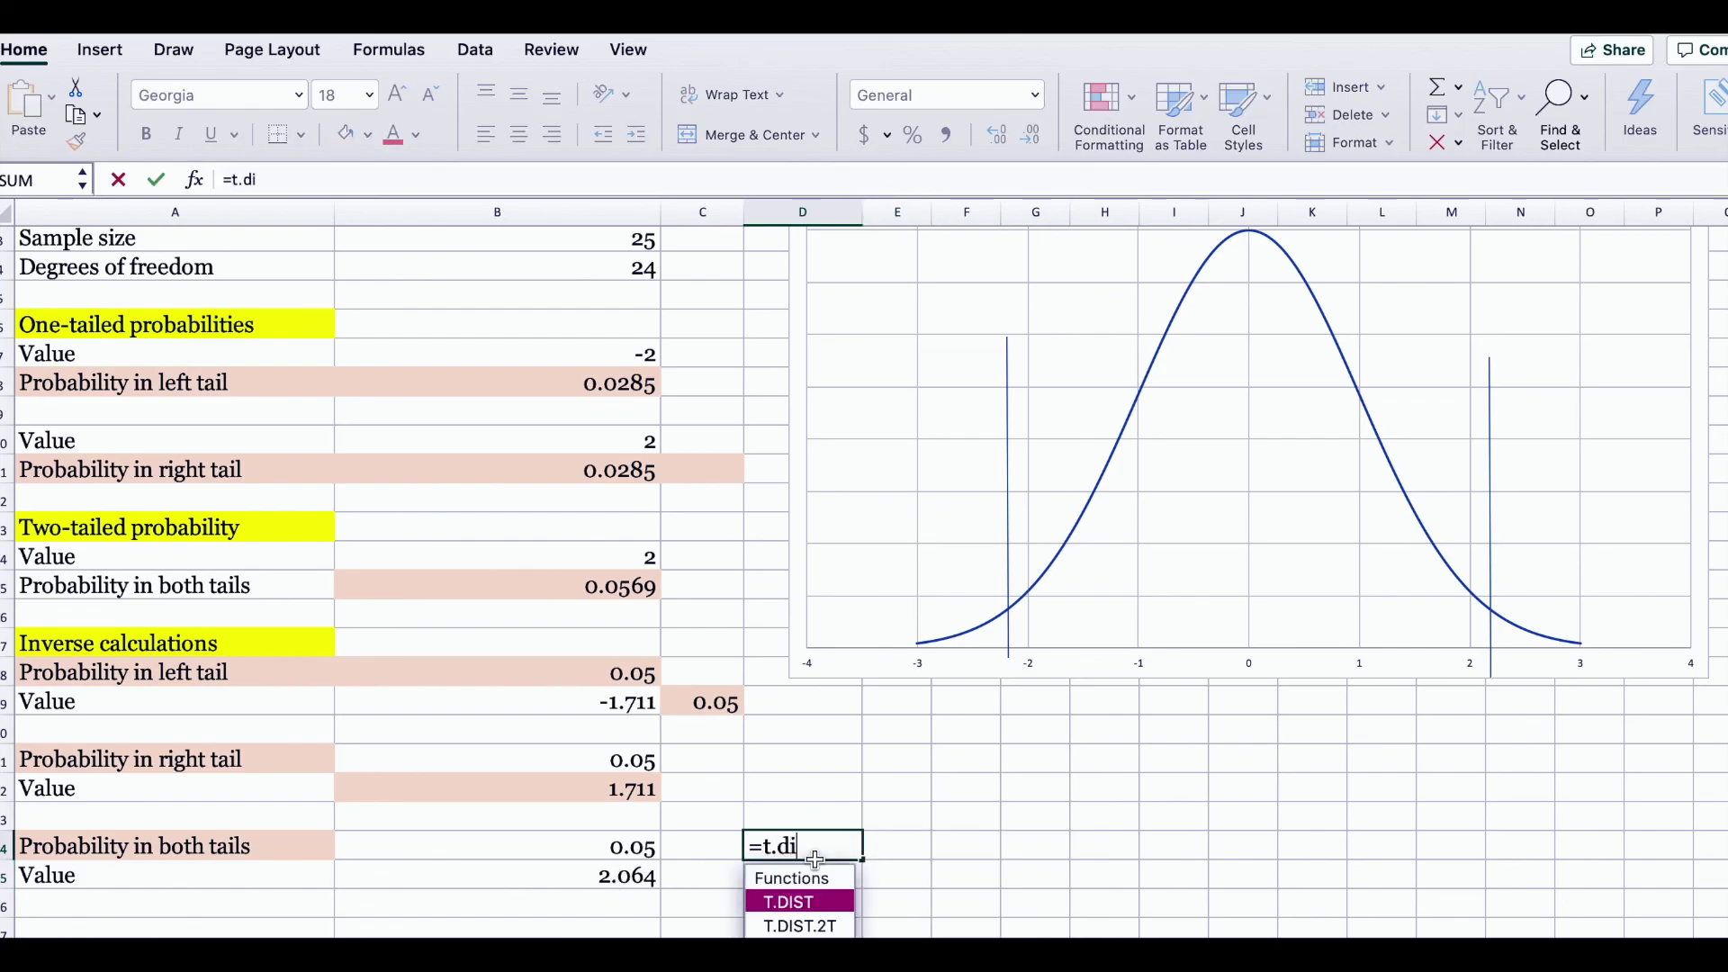
pyautogui.doubleClick(816, 902)
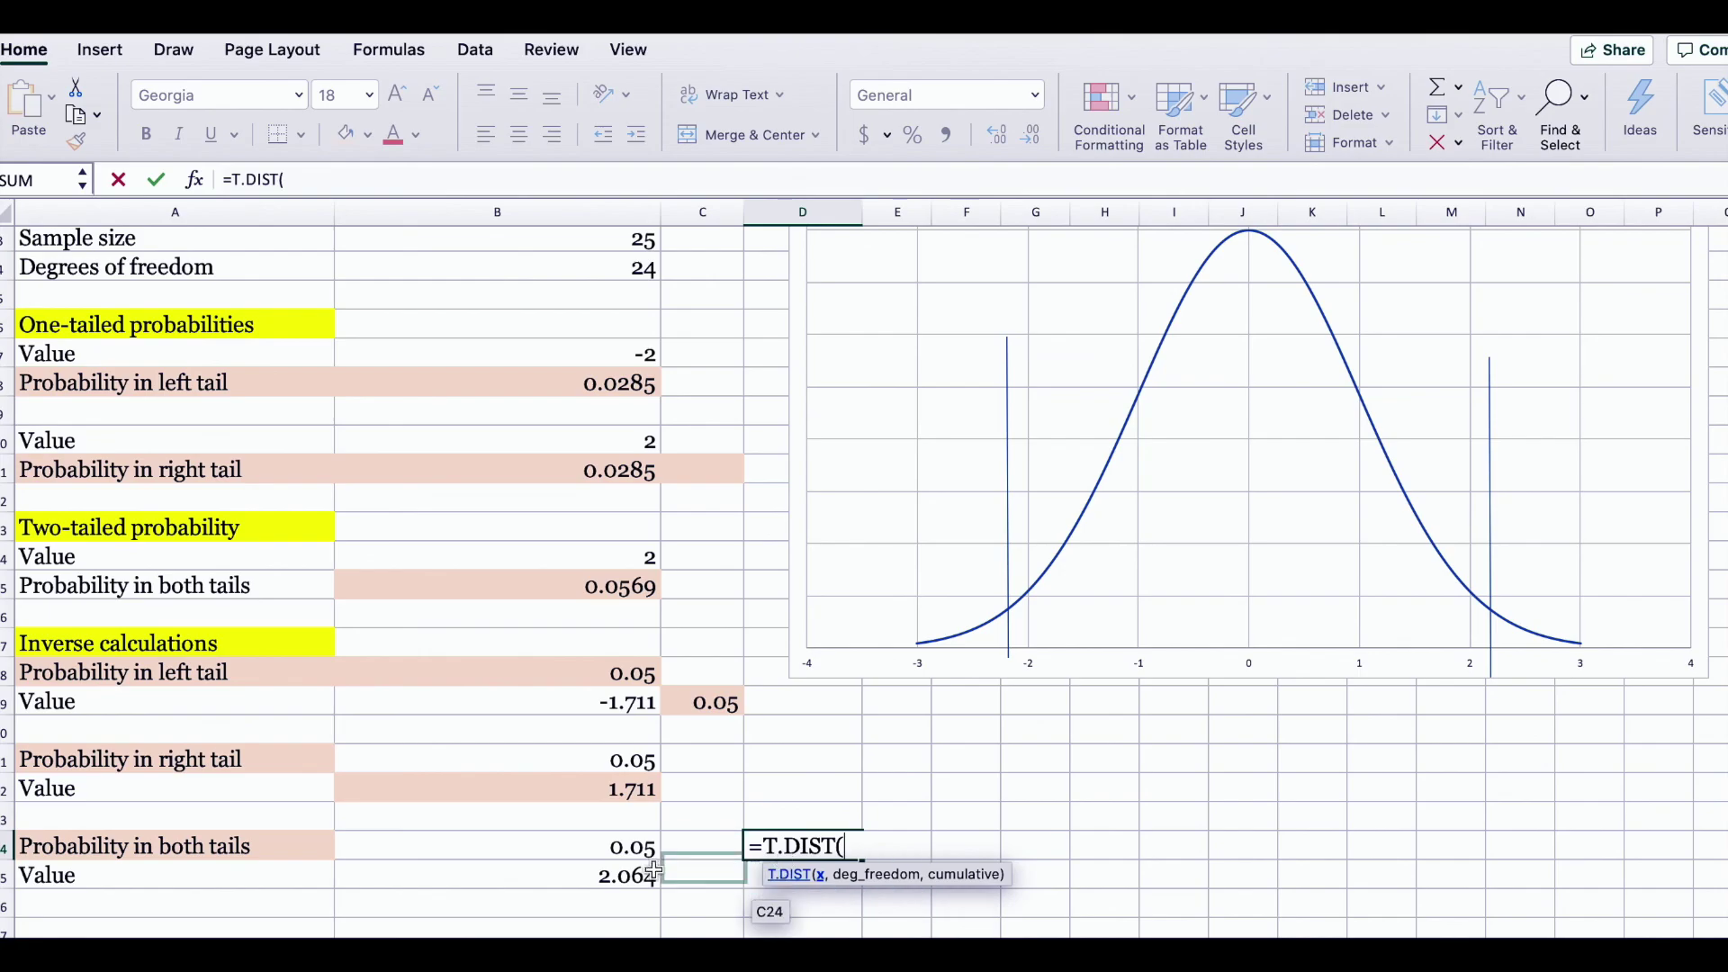
pyautogui.click(607, 880)
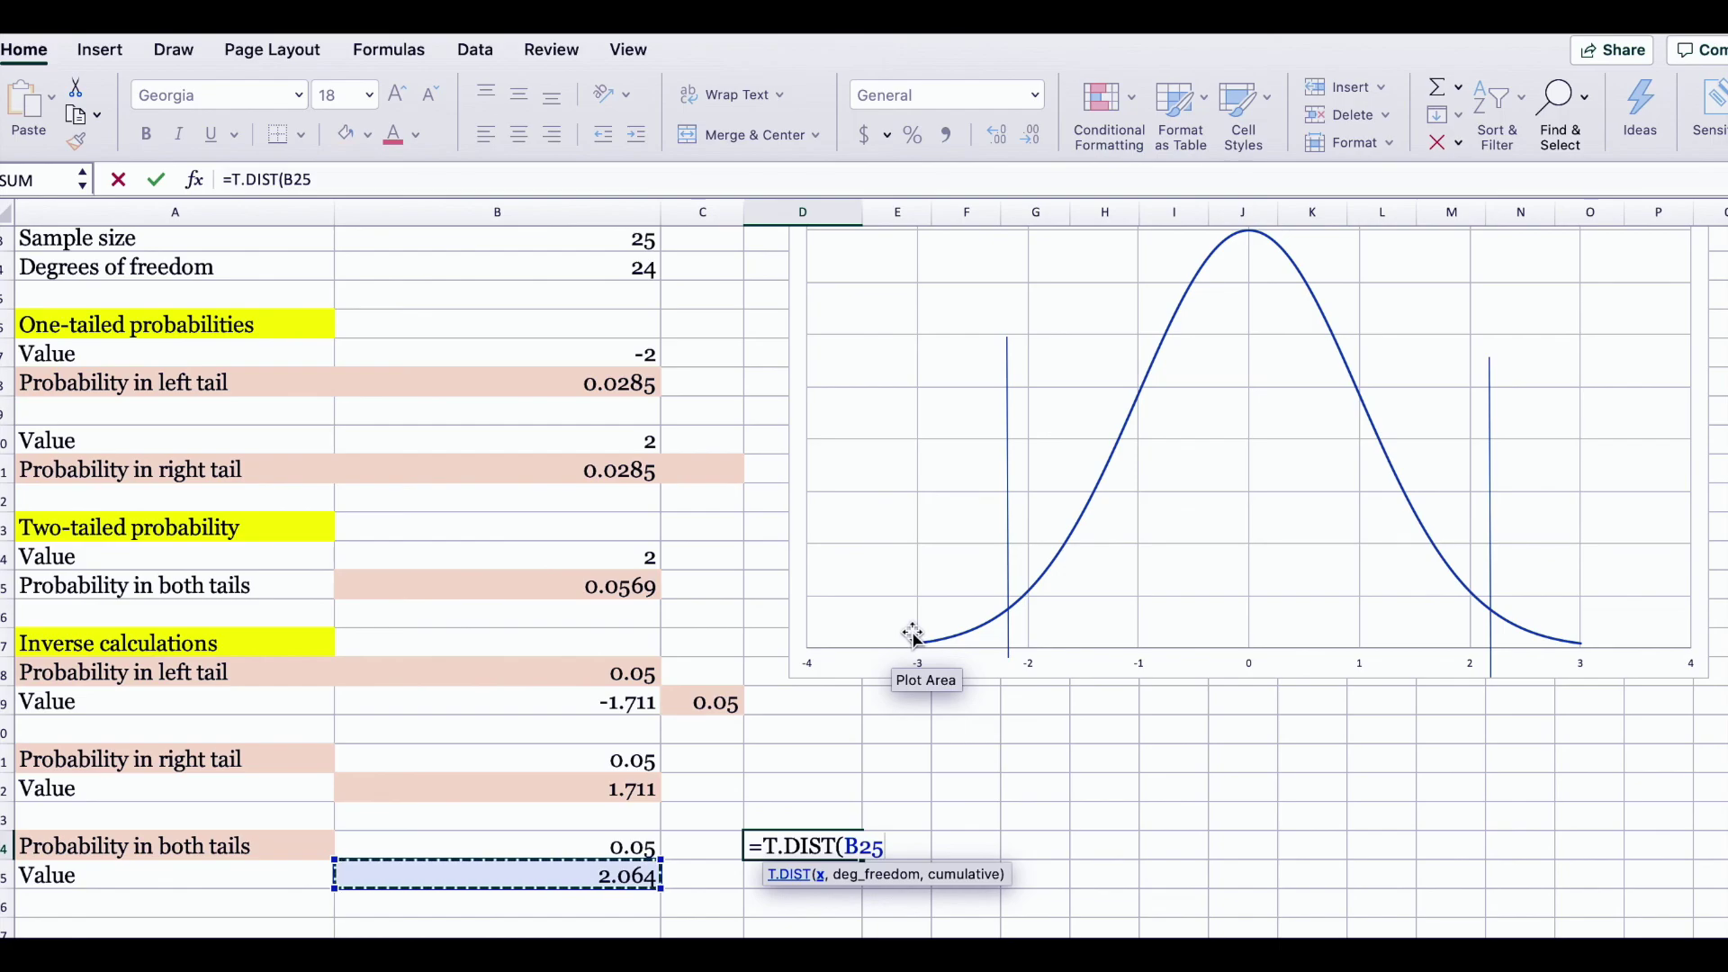
pyautogui.click(847, 847)
pyautogui.write('-B25,')
pyautogui.click(608, 270)
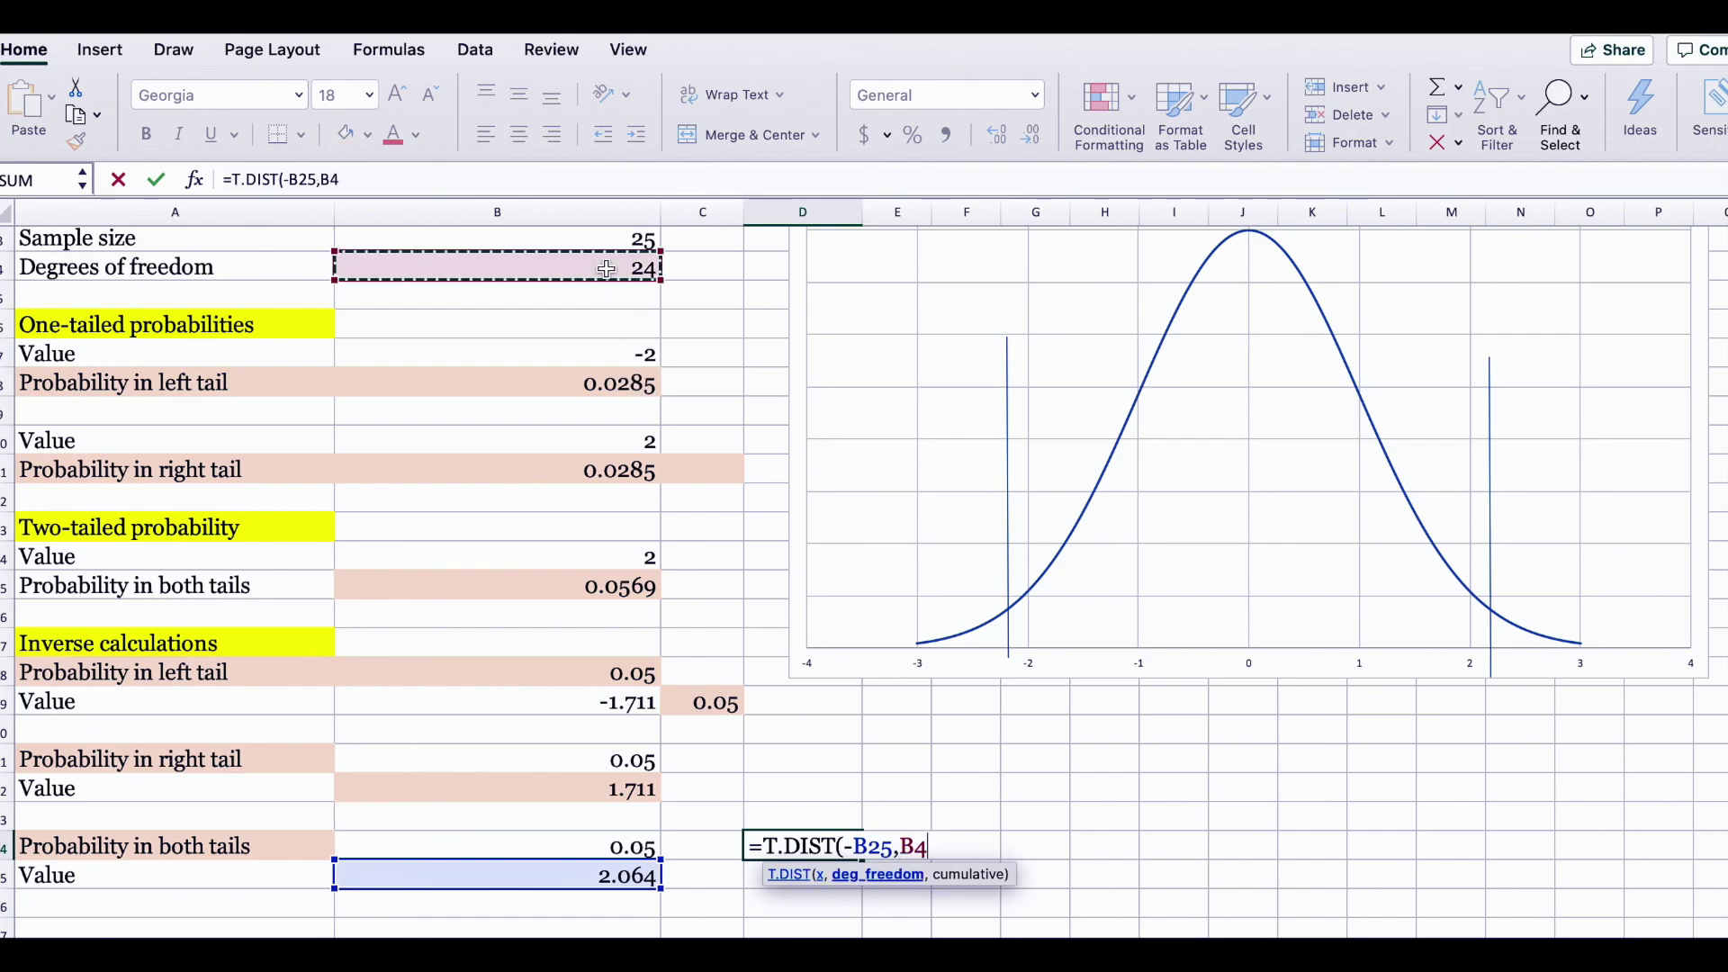
pyautogui.write(',')
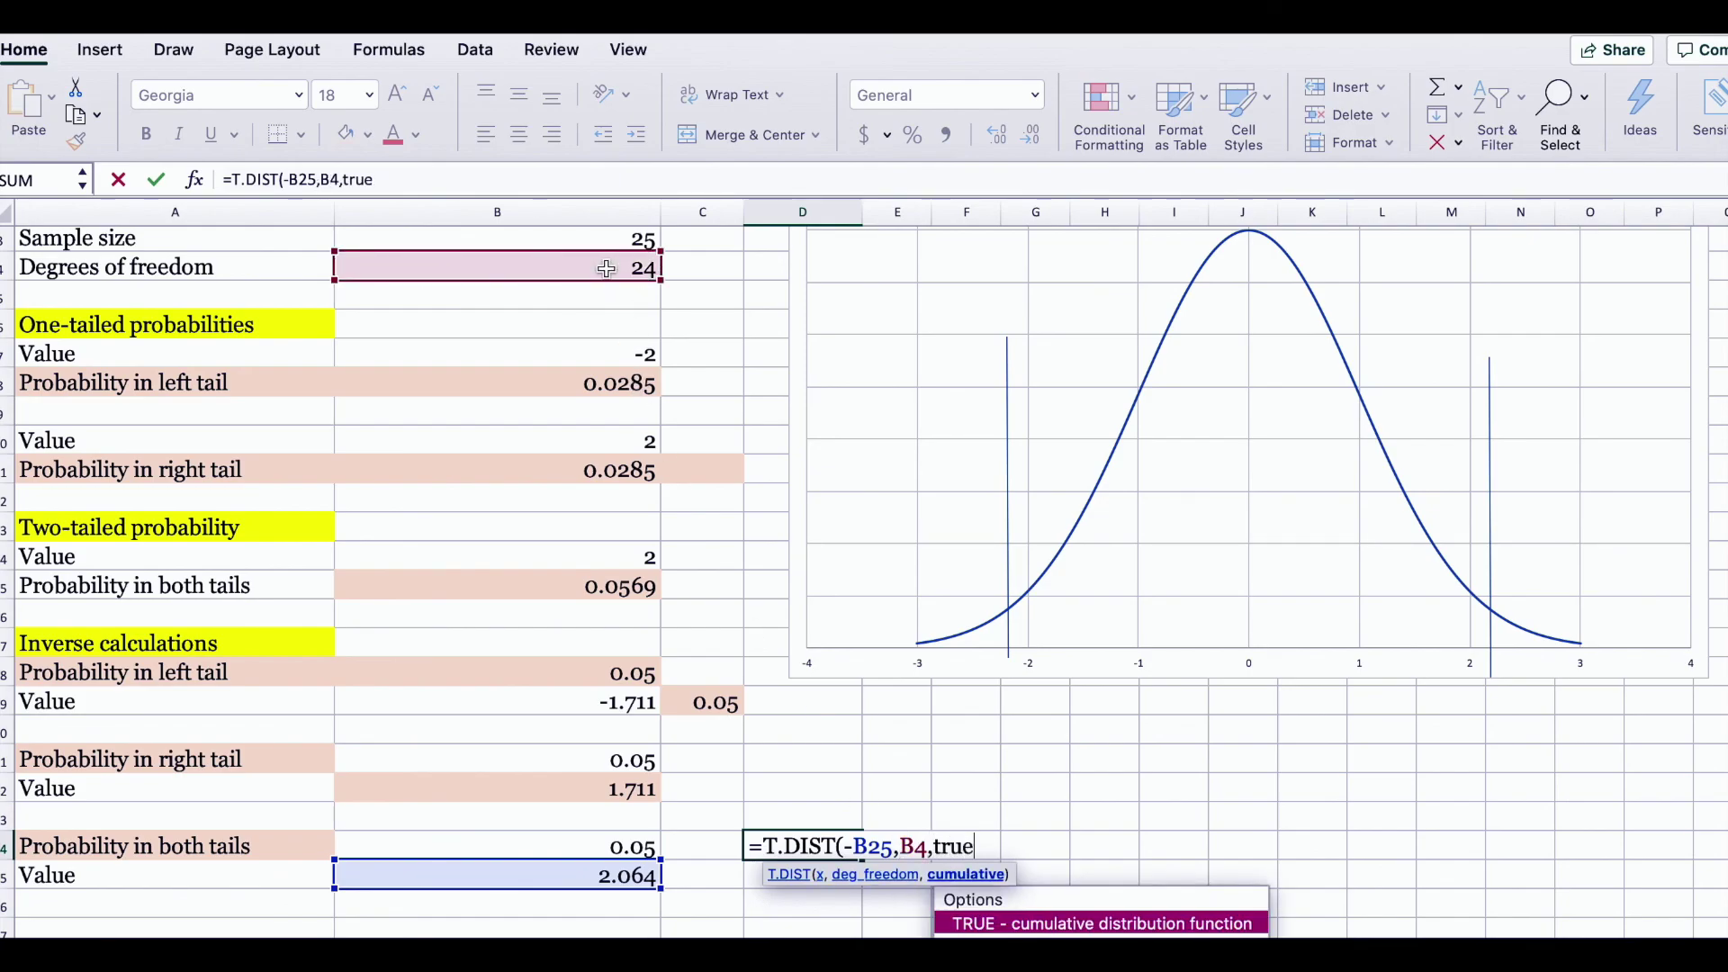
pyautogui.write('true')
pyautogui.press('Return')
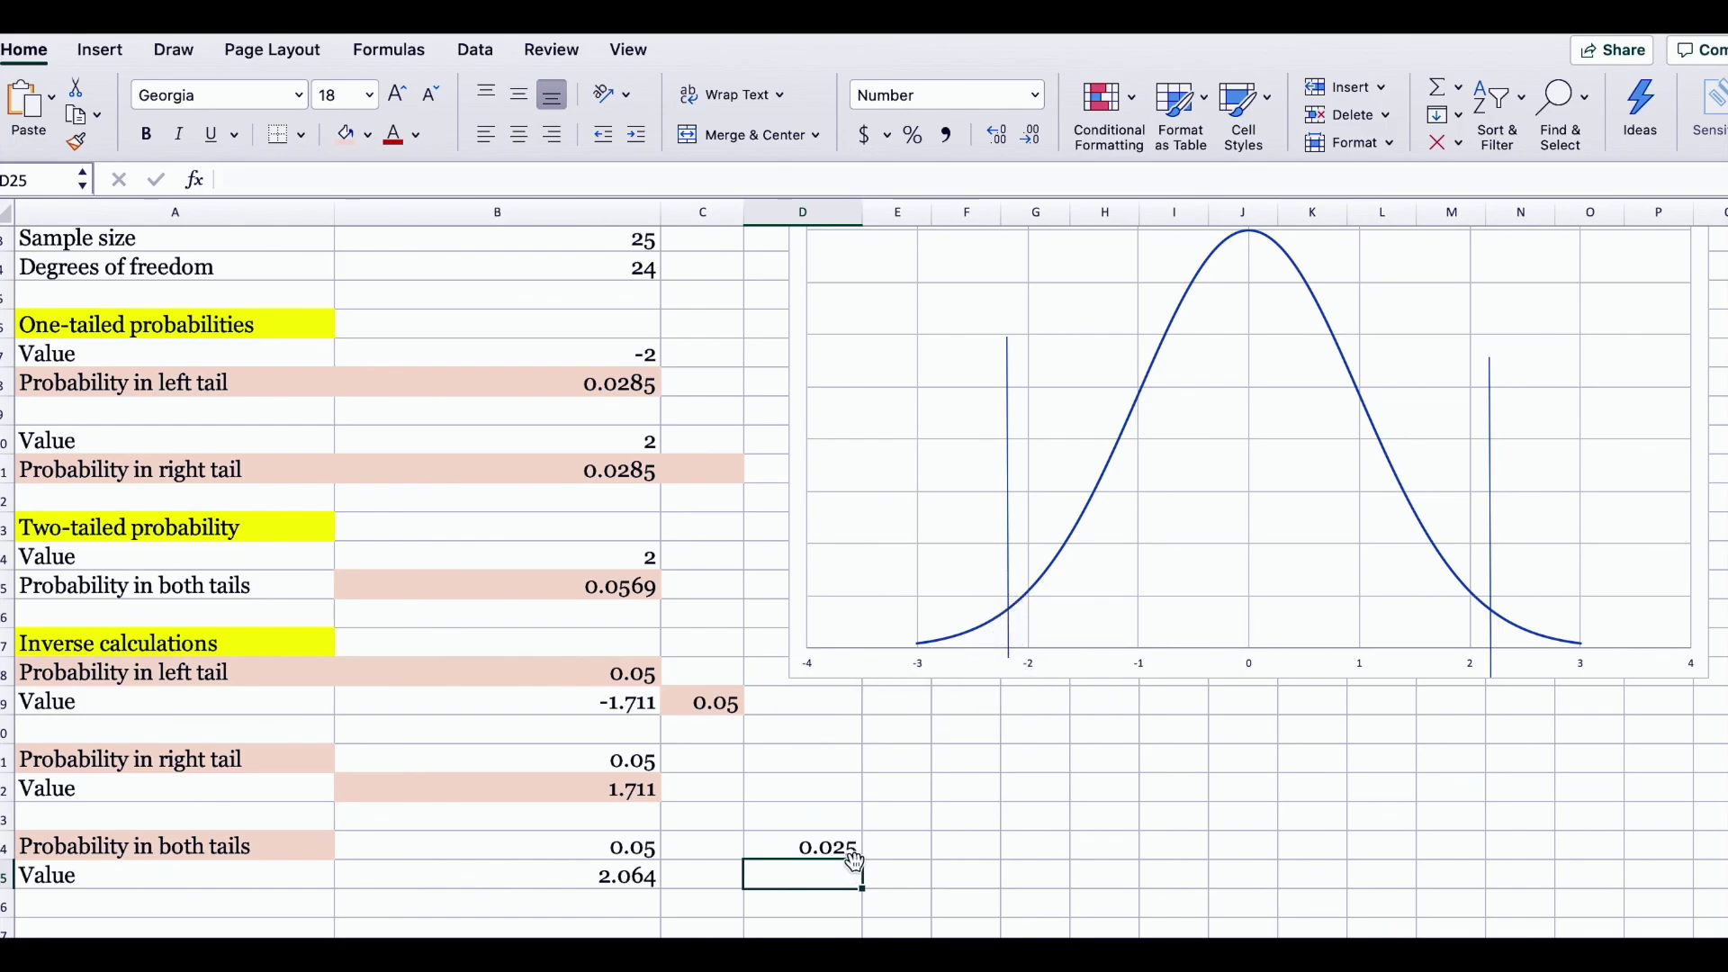
# Check the right-tail probability for B25 by entering =T.DIST.RT(B25,B4) in E24
pyautogui.click(905, 845)
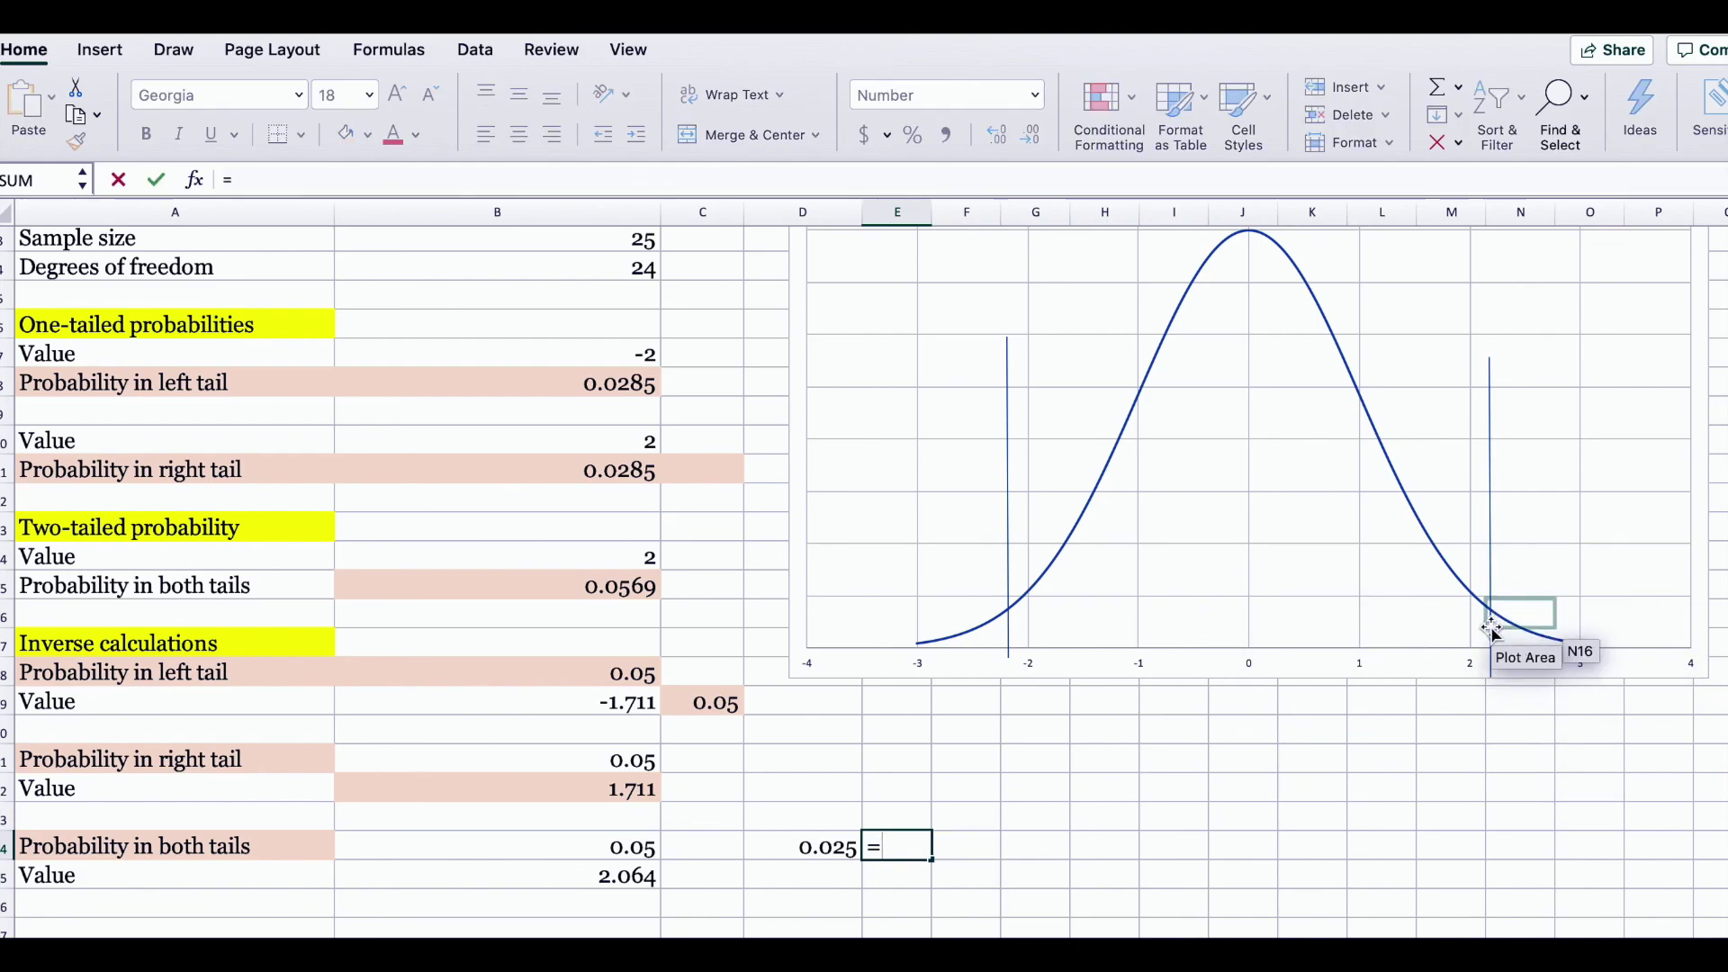
pyautogui.write('t')
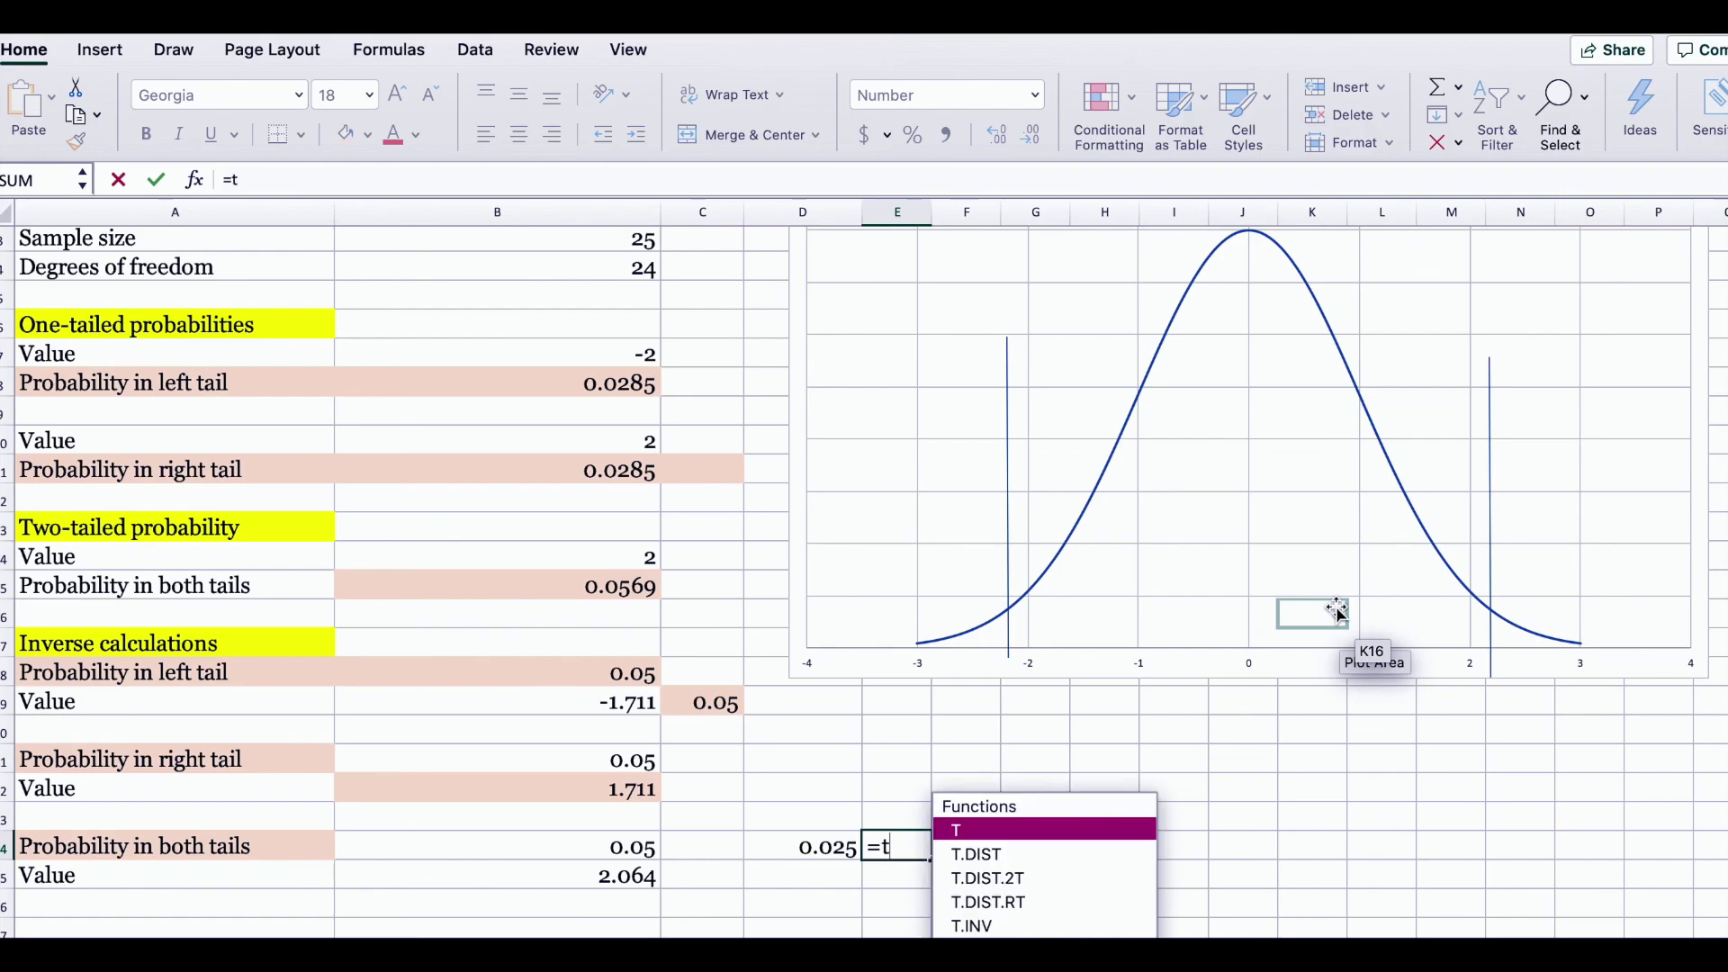
pyautogui.write('.')
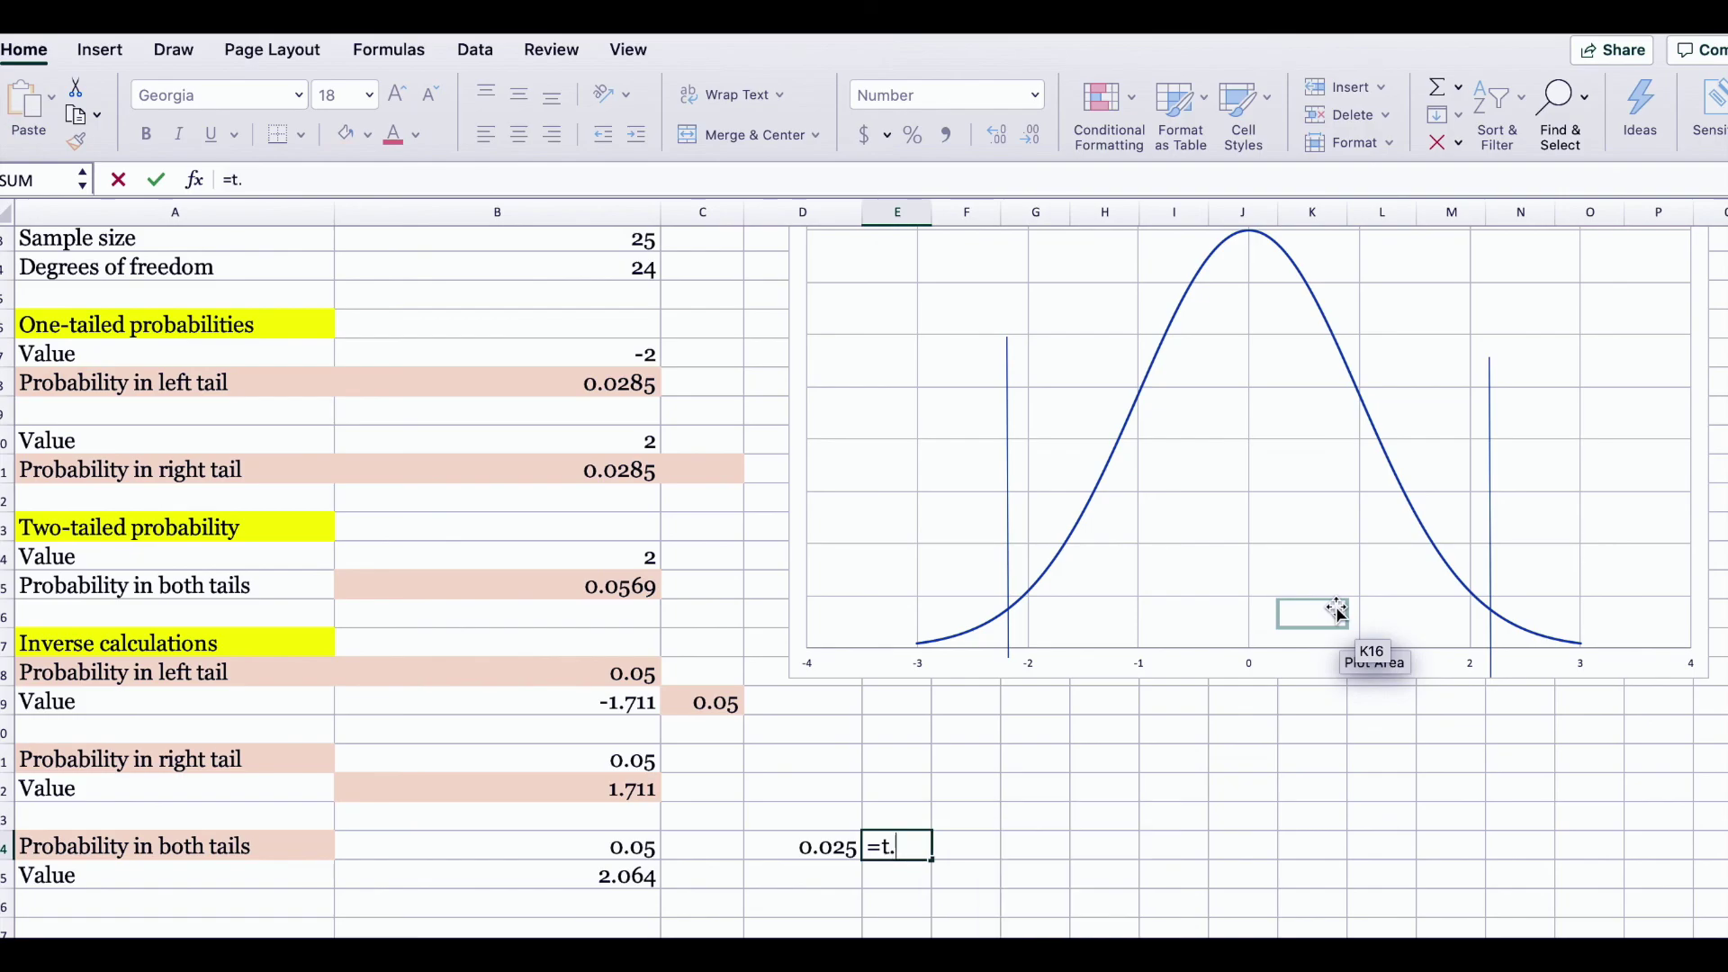
pyautogui.write('dis')
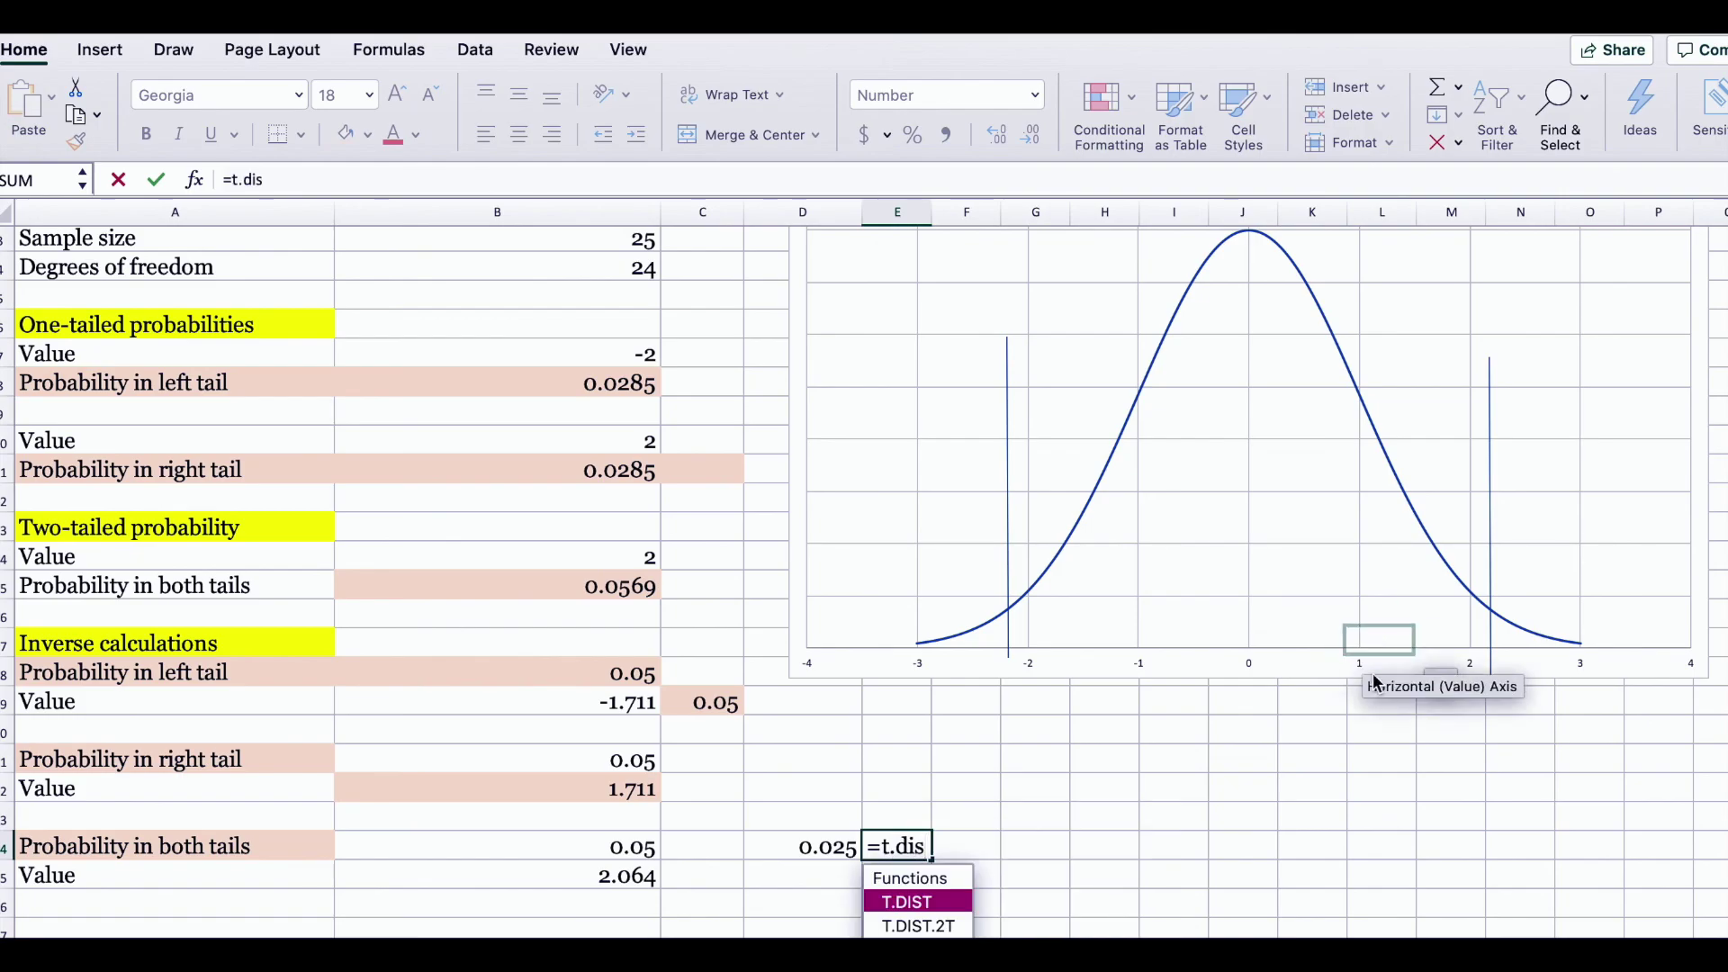
pyautogui.press('Down')
pyautogui.press('Down')
pyautogui.press('Tab')
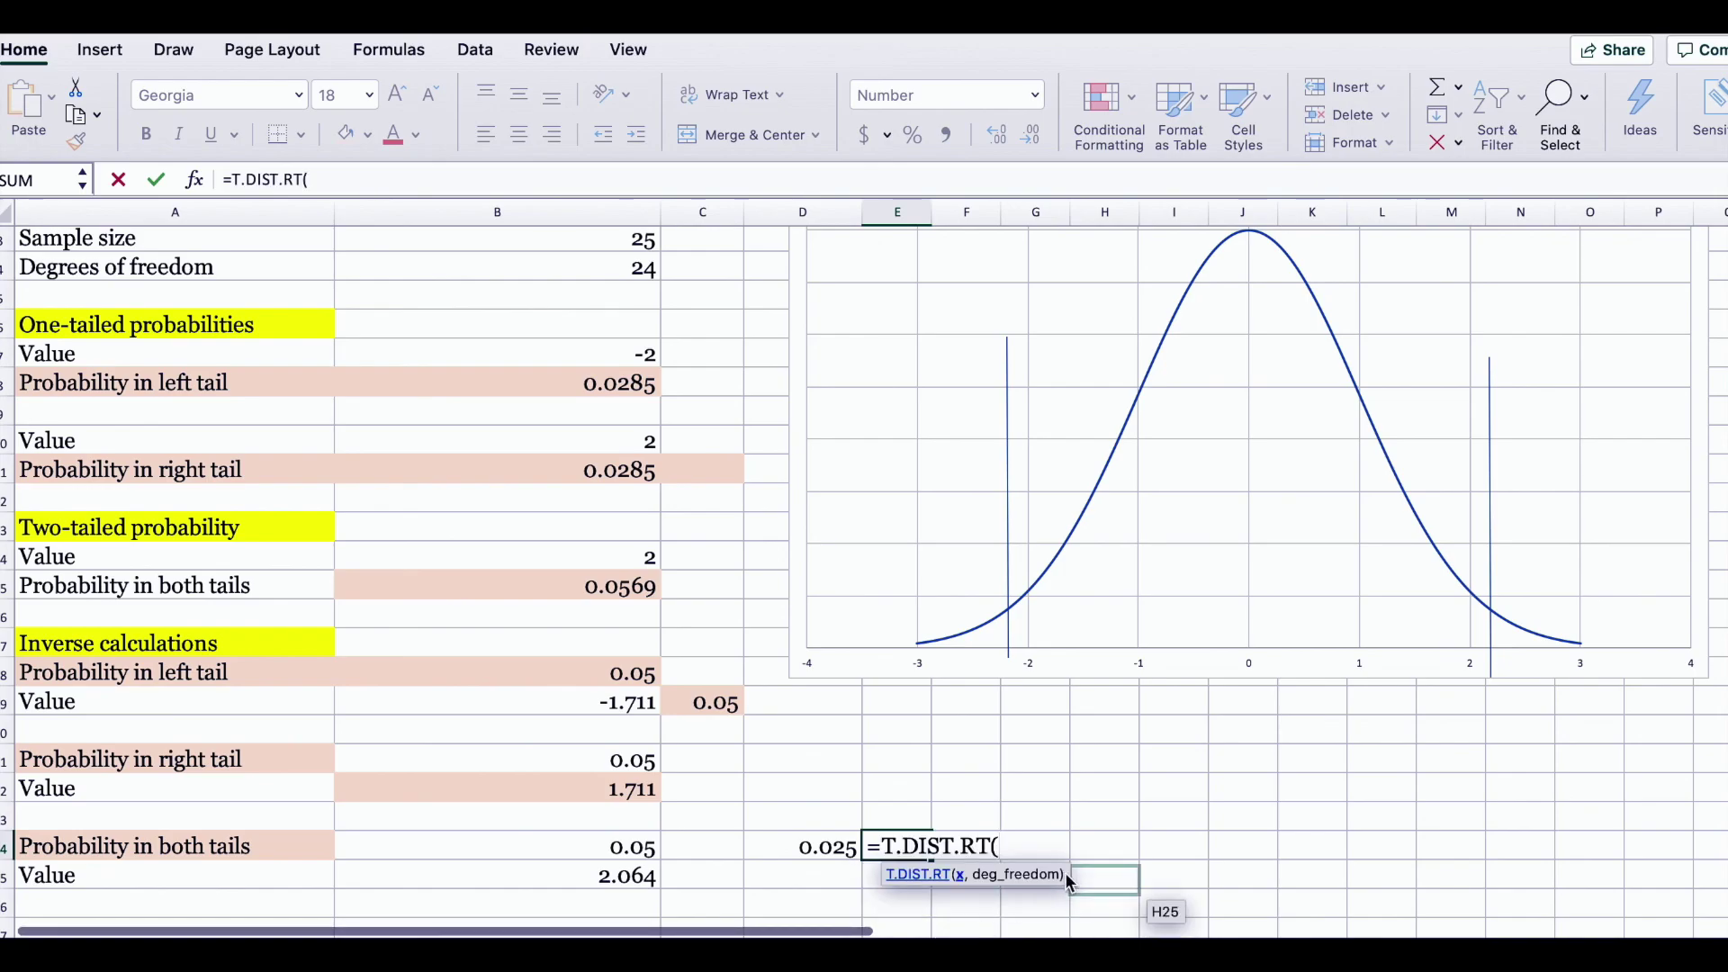
pyautogui.click(591, 876)
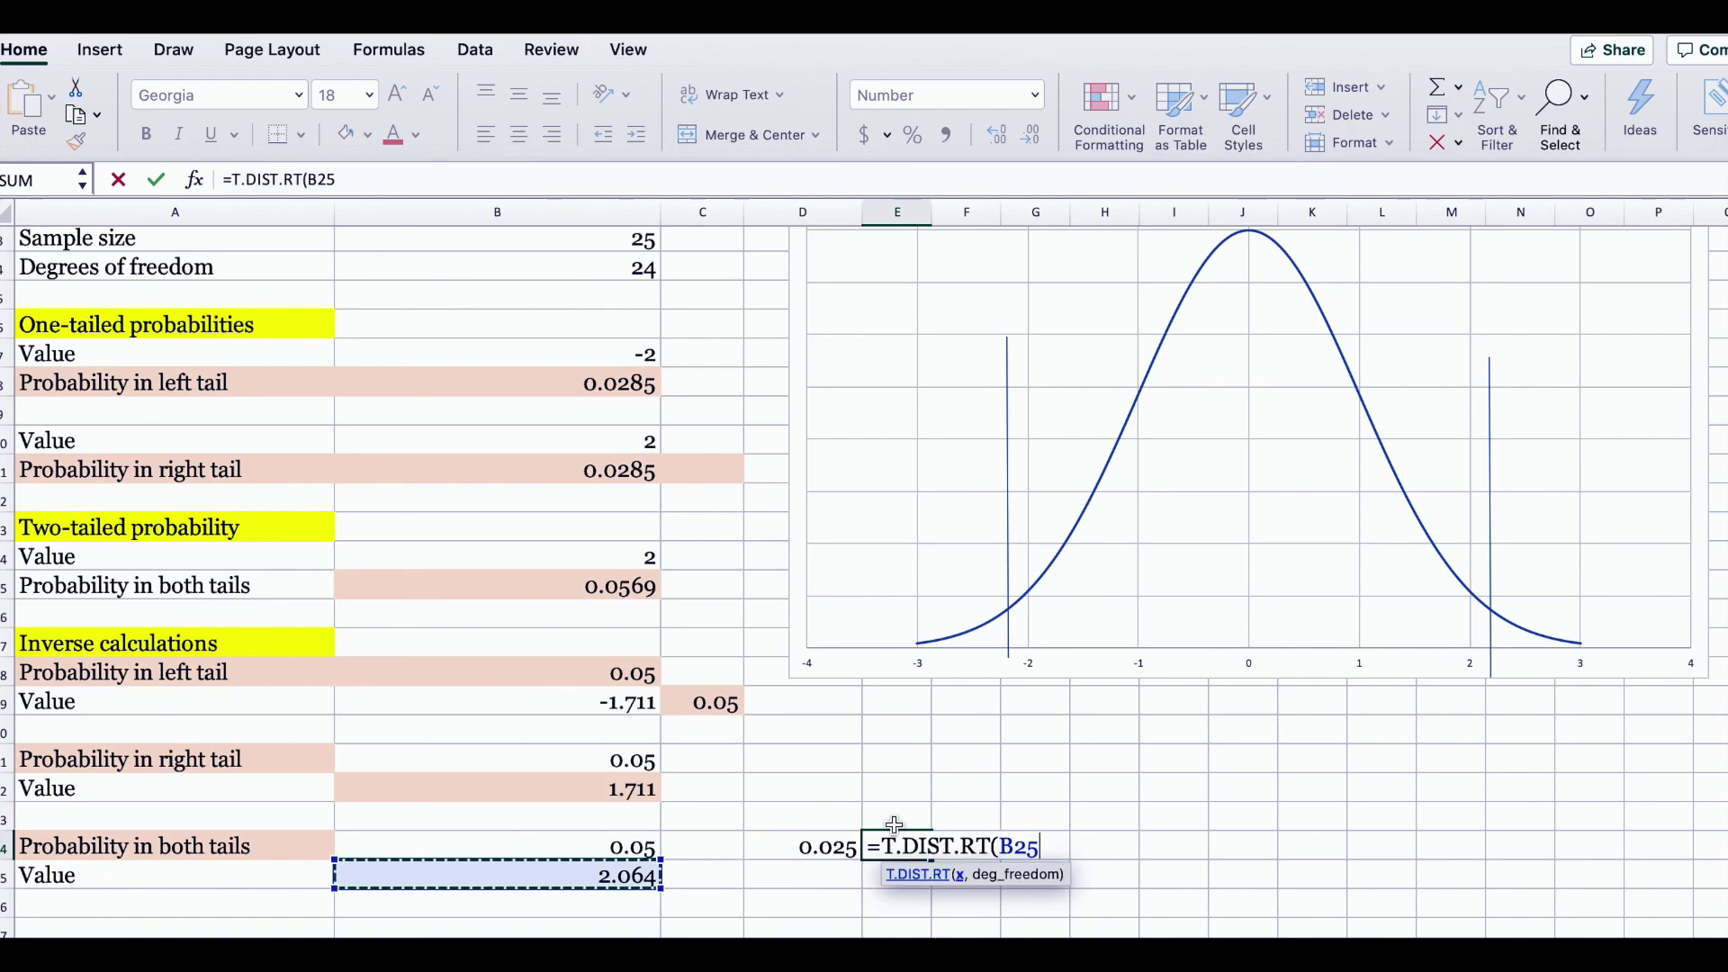
pyautogui.write(',')
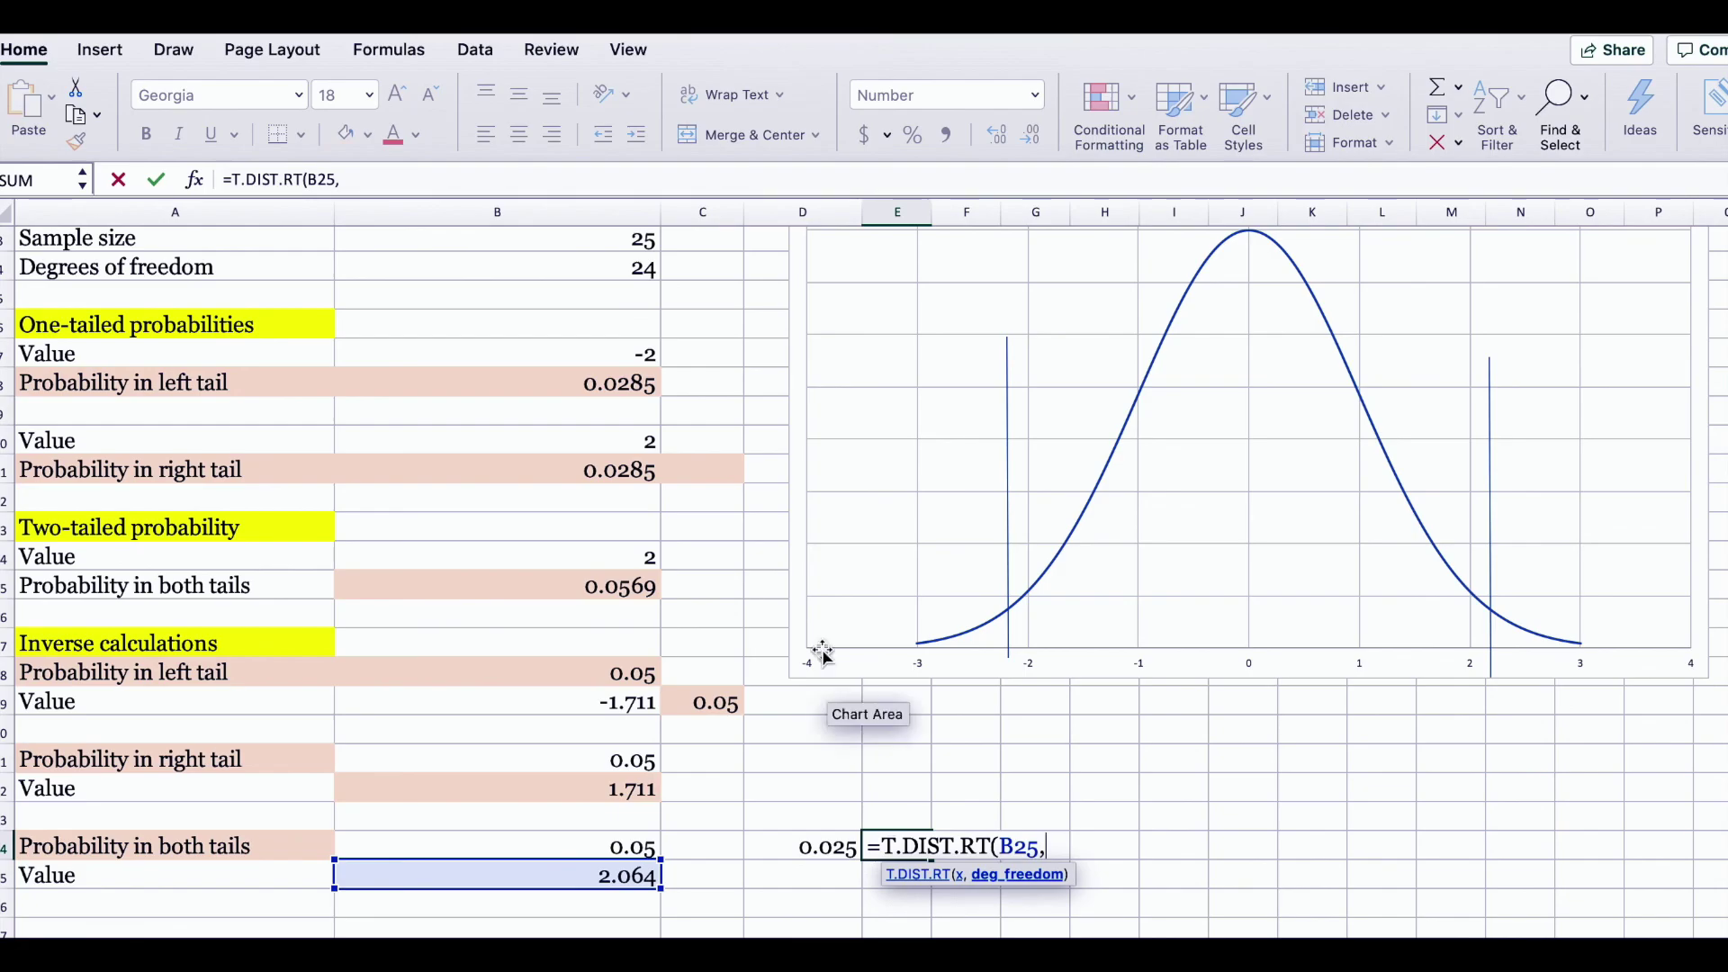
pyautogui.click(606, 264)
pyautogui.write(')')
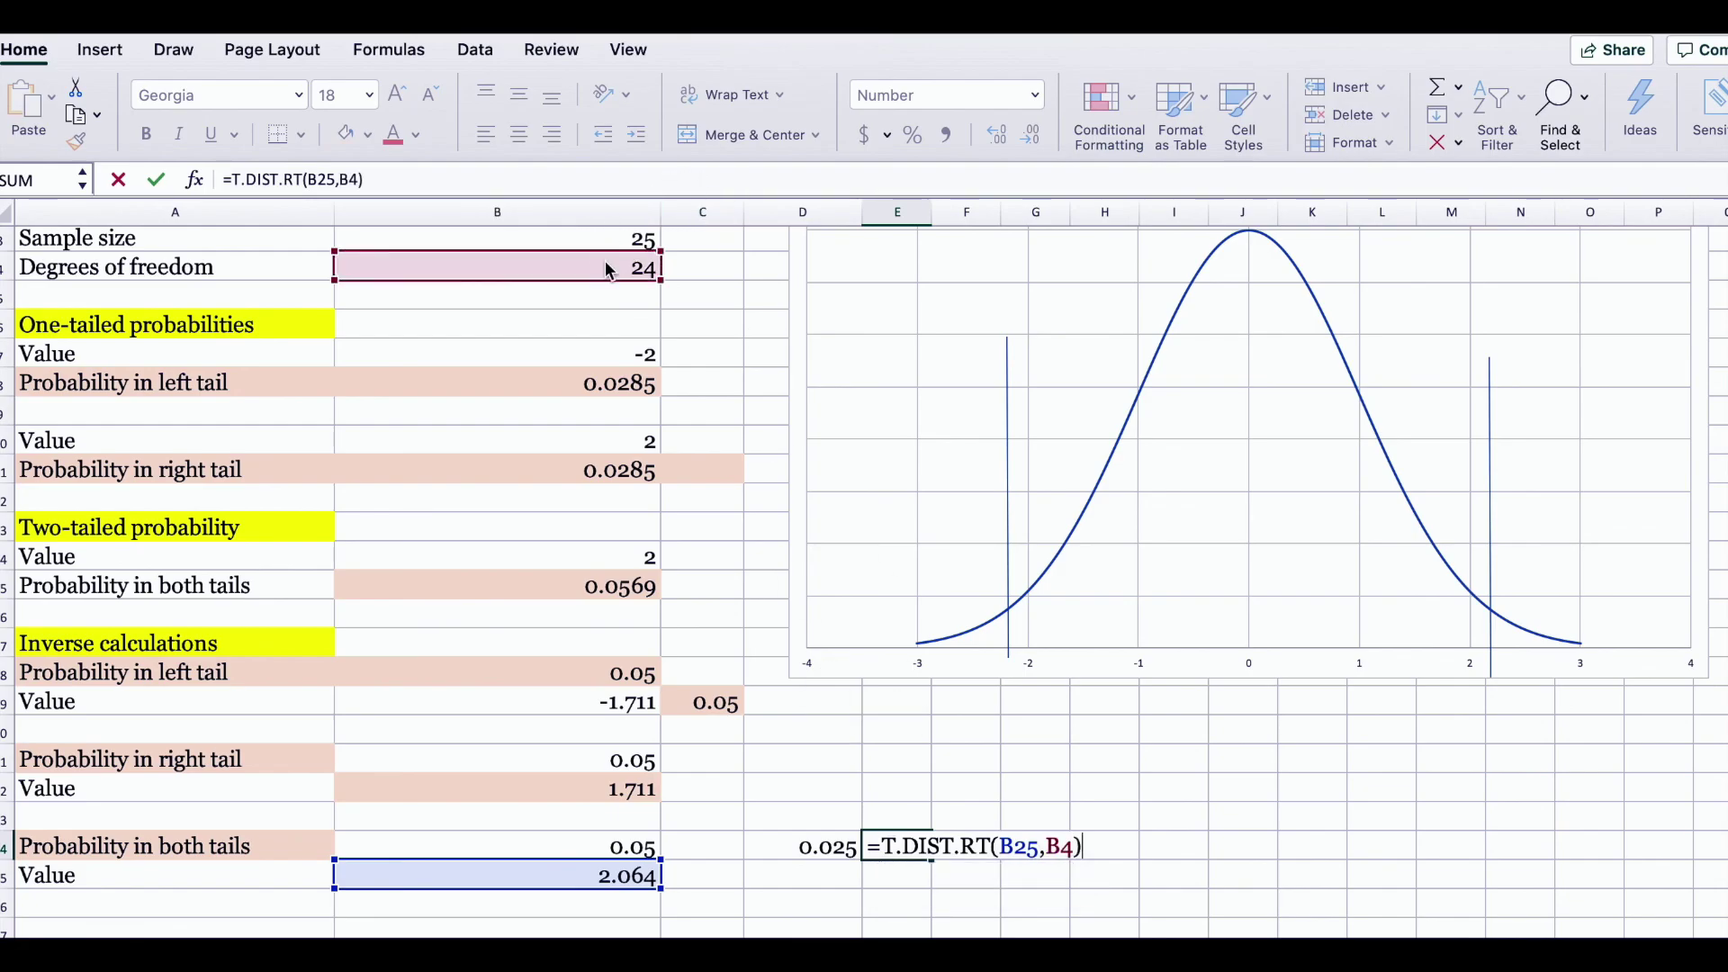
pyautogui.press('Return')
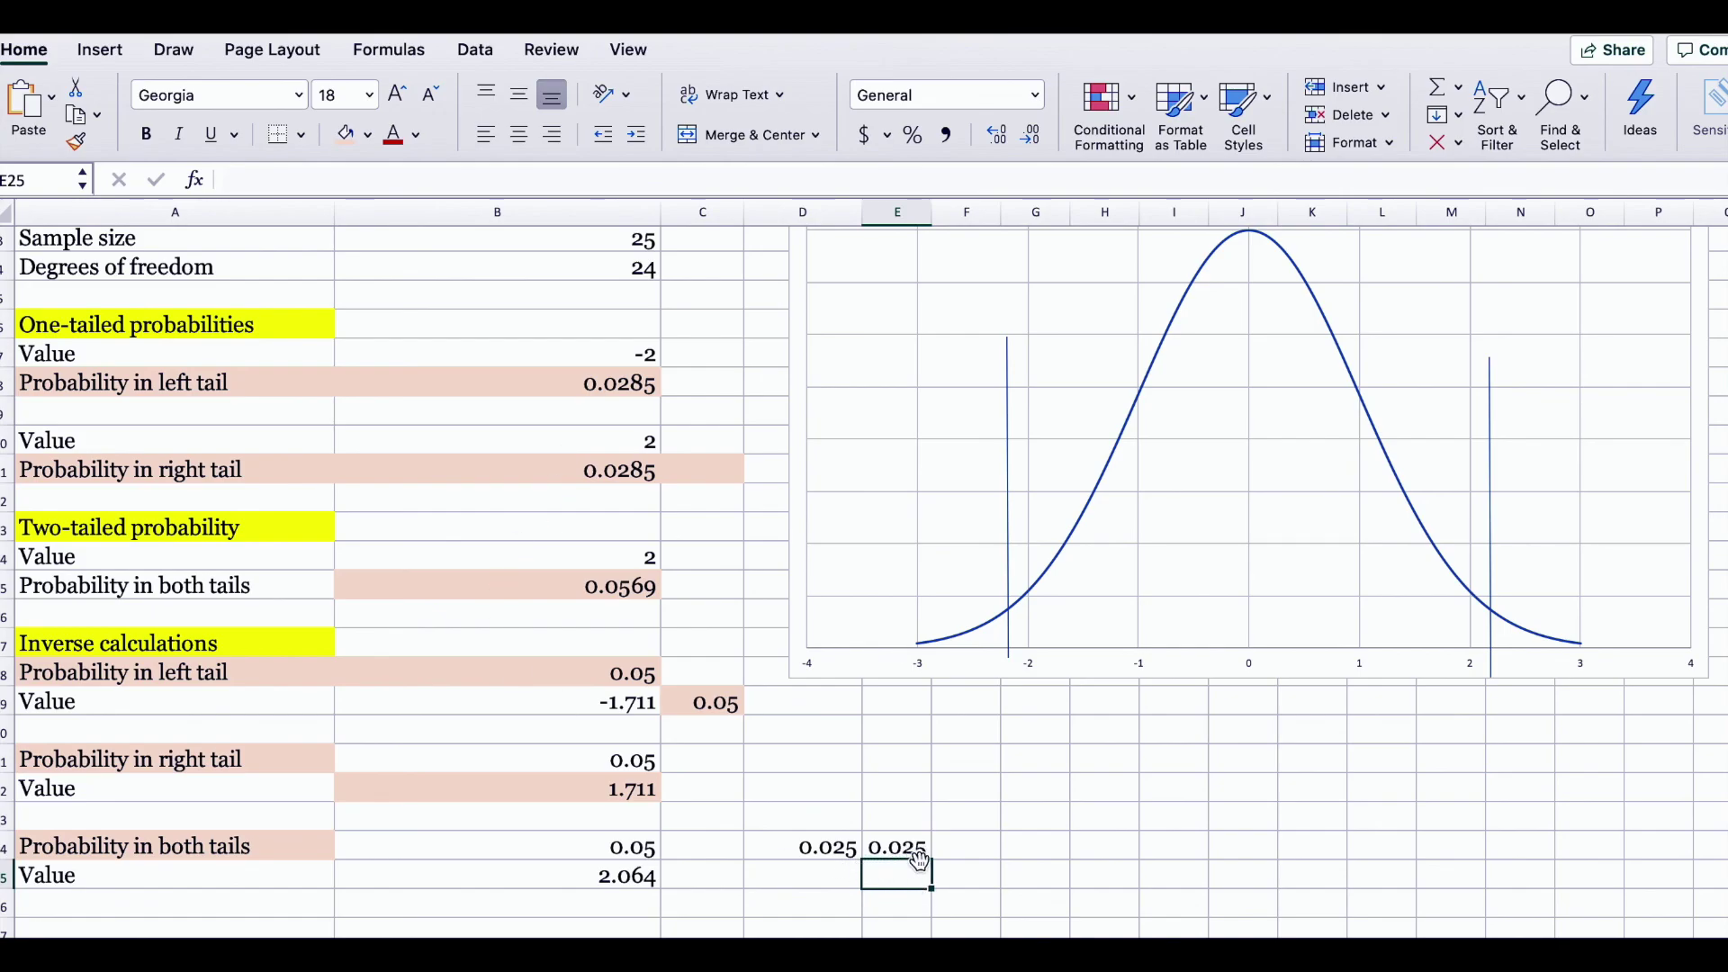
# Clear the check formulas from D24:E24 and shade the both-tails value in B25 with the light pink fill
pyautogui.click(641, 857)
pyautogui.moveTo(802, 851); pyautogui.dragTo(943, 860)
pyautogui.press('Delete')
pyautogui.click(629, 873)
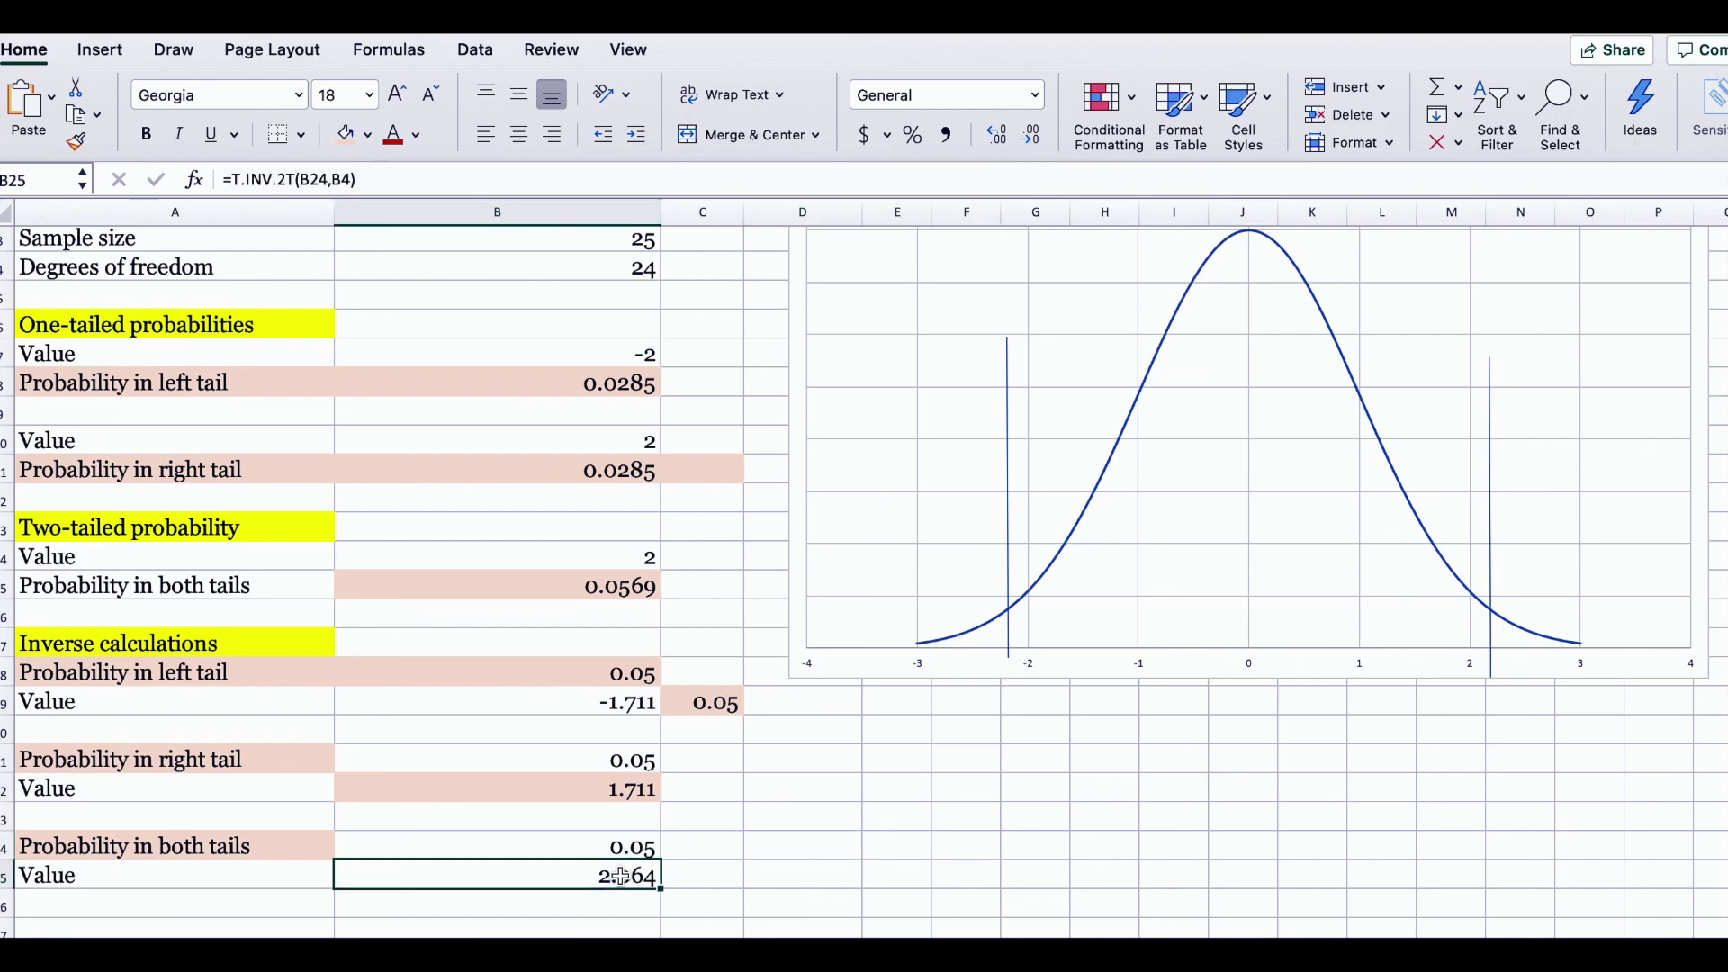
pyautogui.click(956, 792)
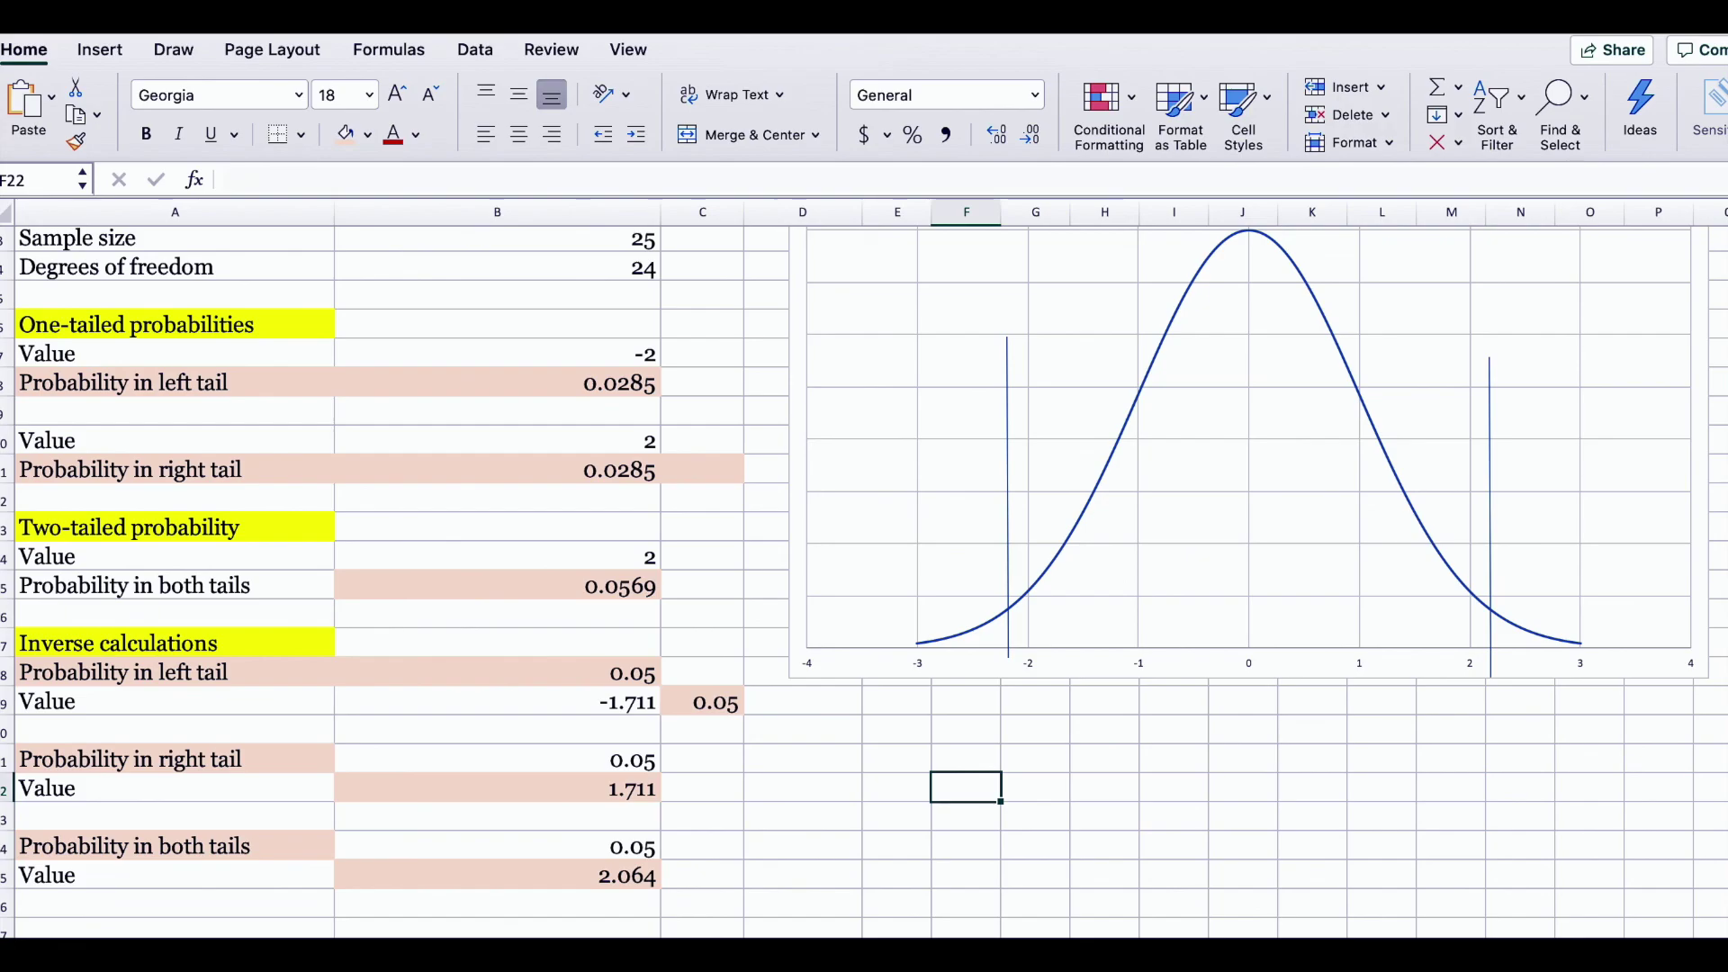